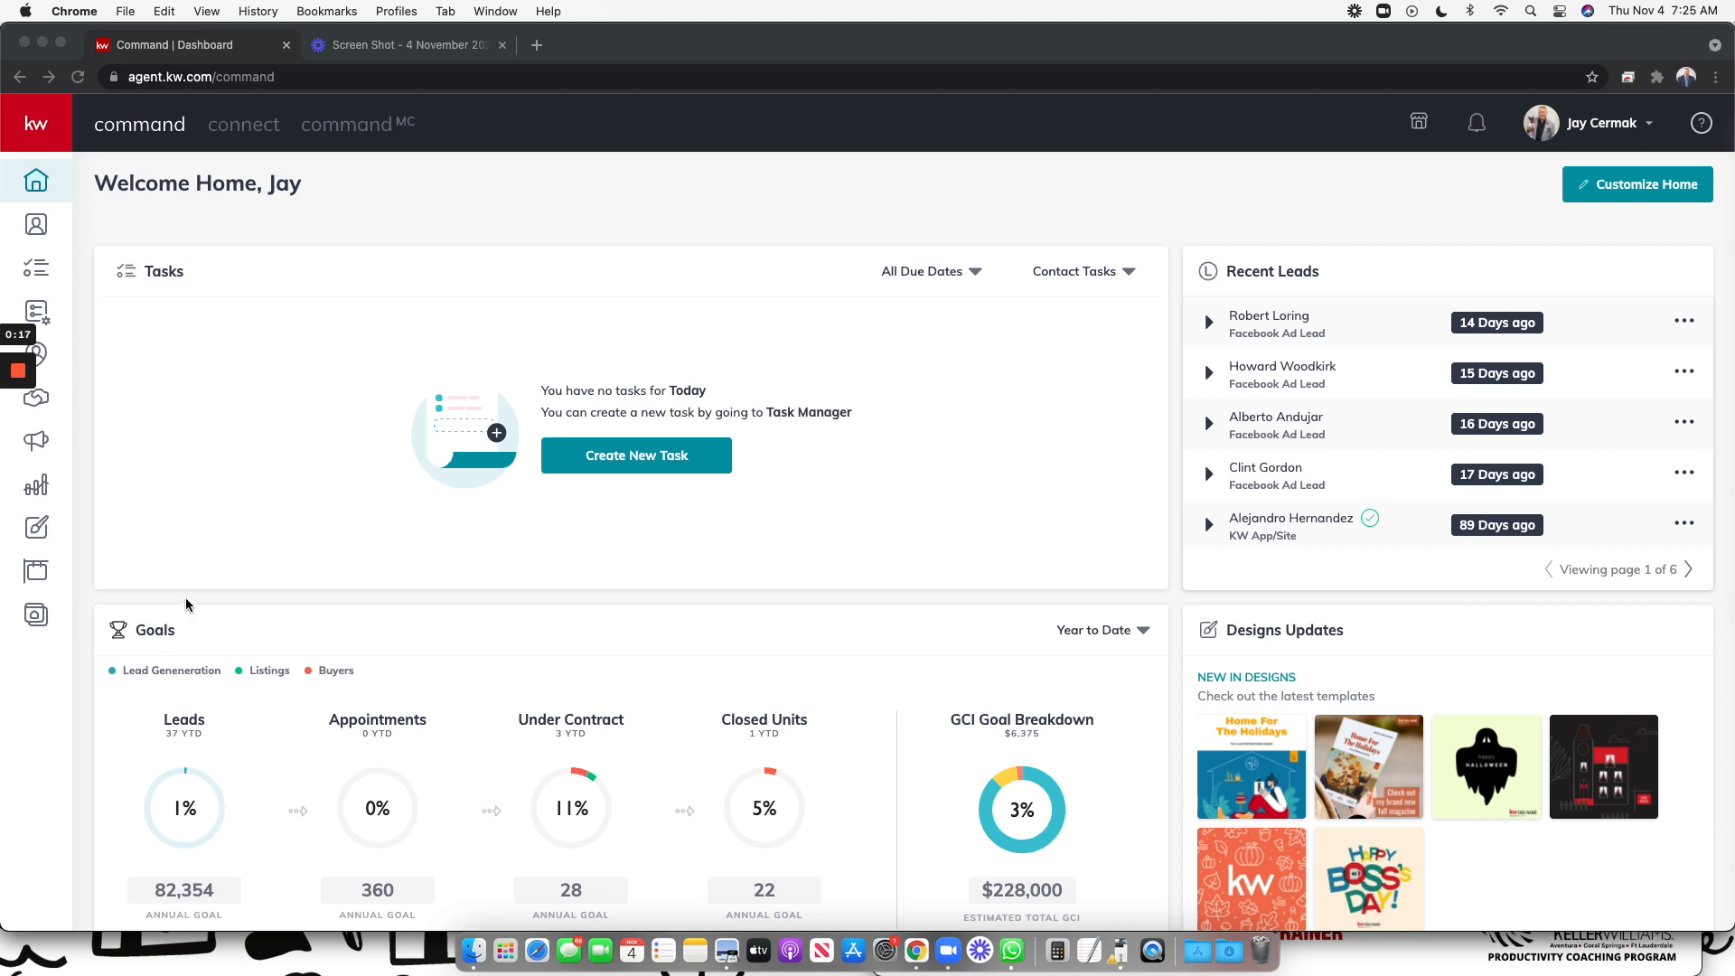
# Step: Open the Goals report from the home dashboard and display the 2022 goals
pyautogui.click(154, 636)
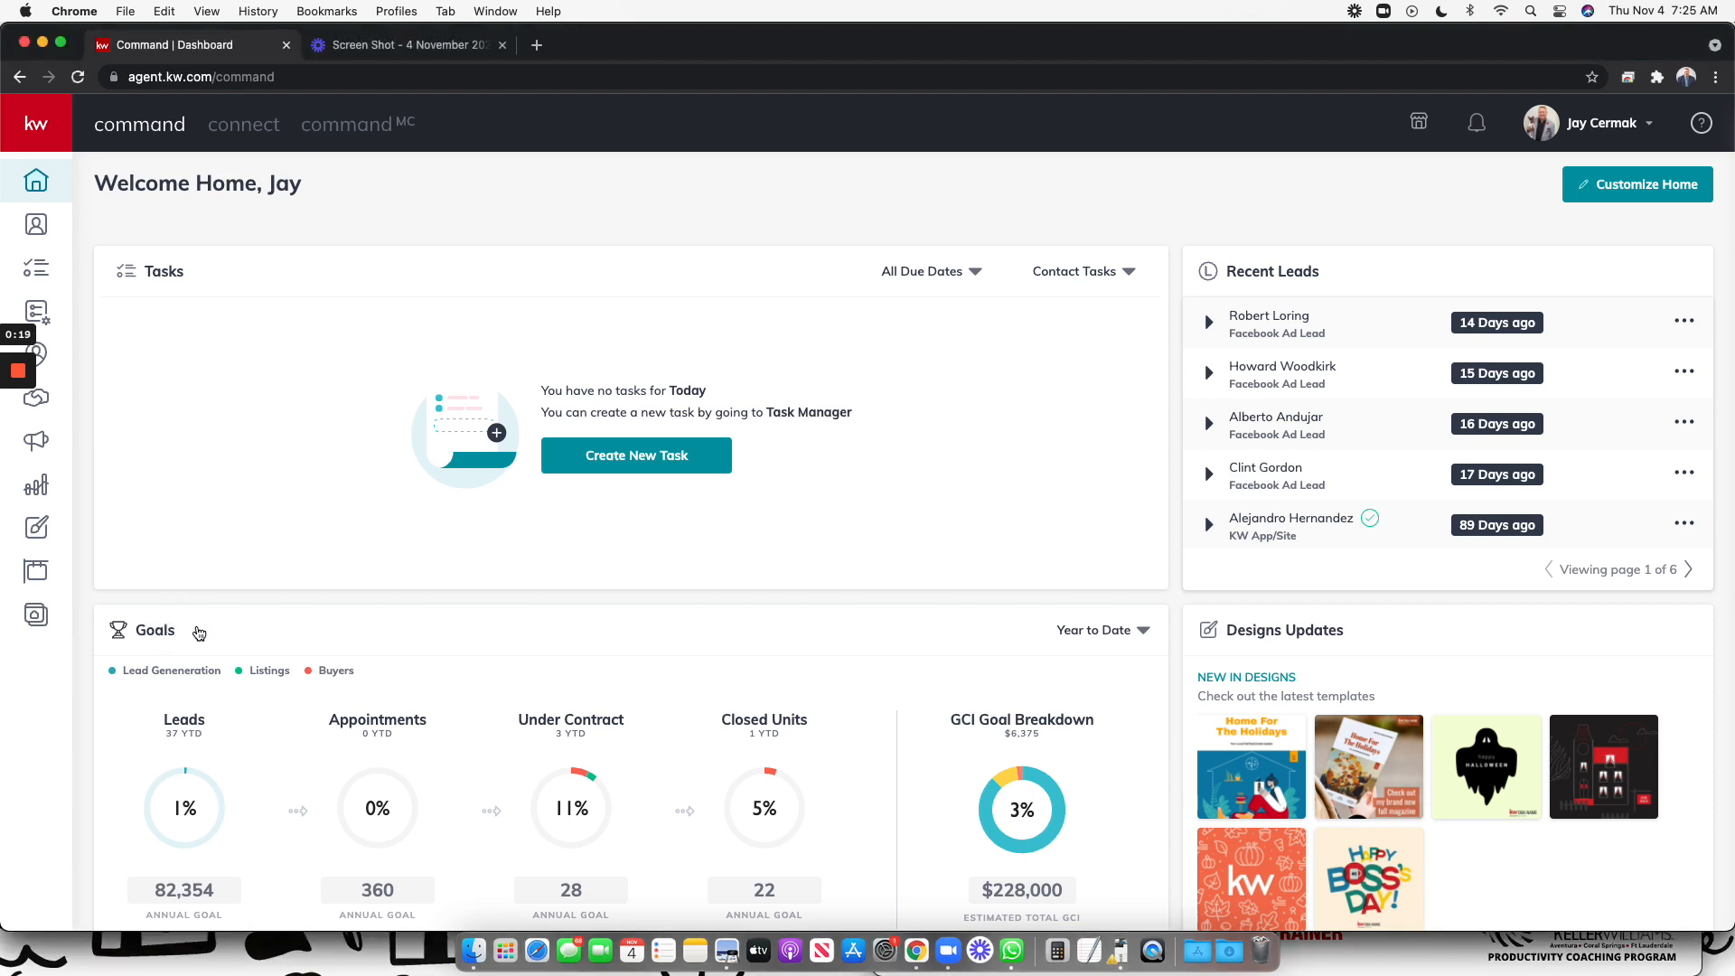
pyautogui.click(155, 632)
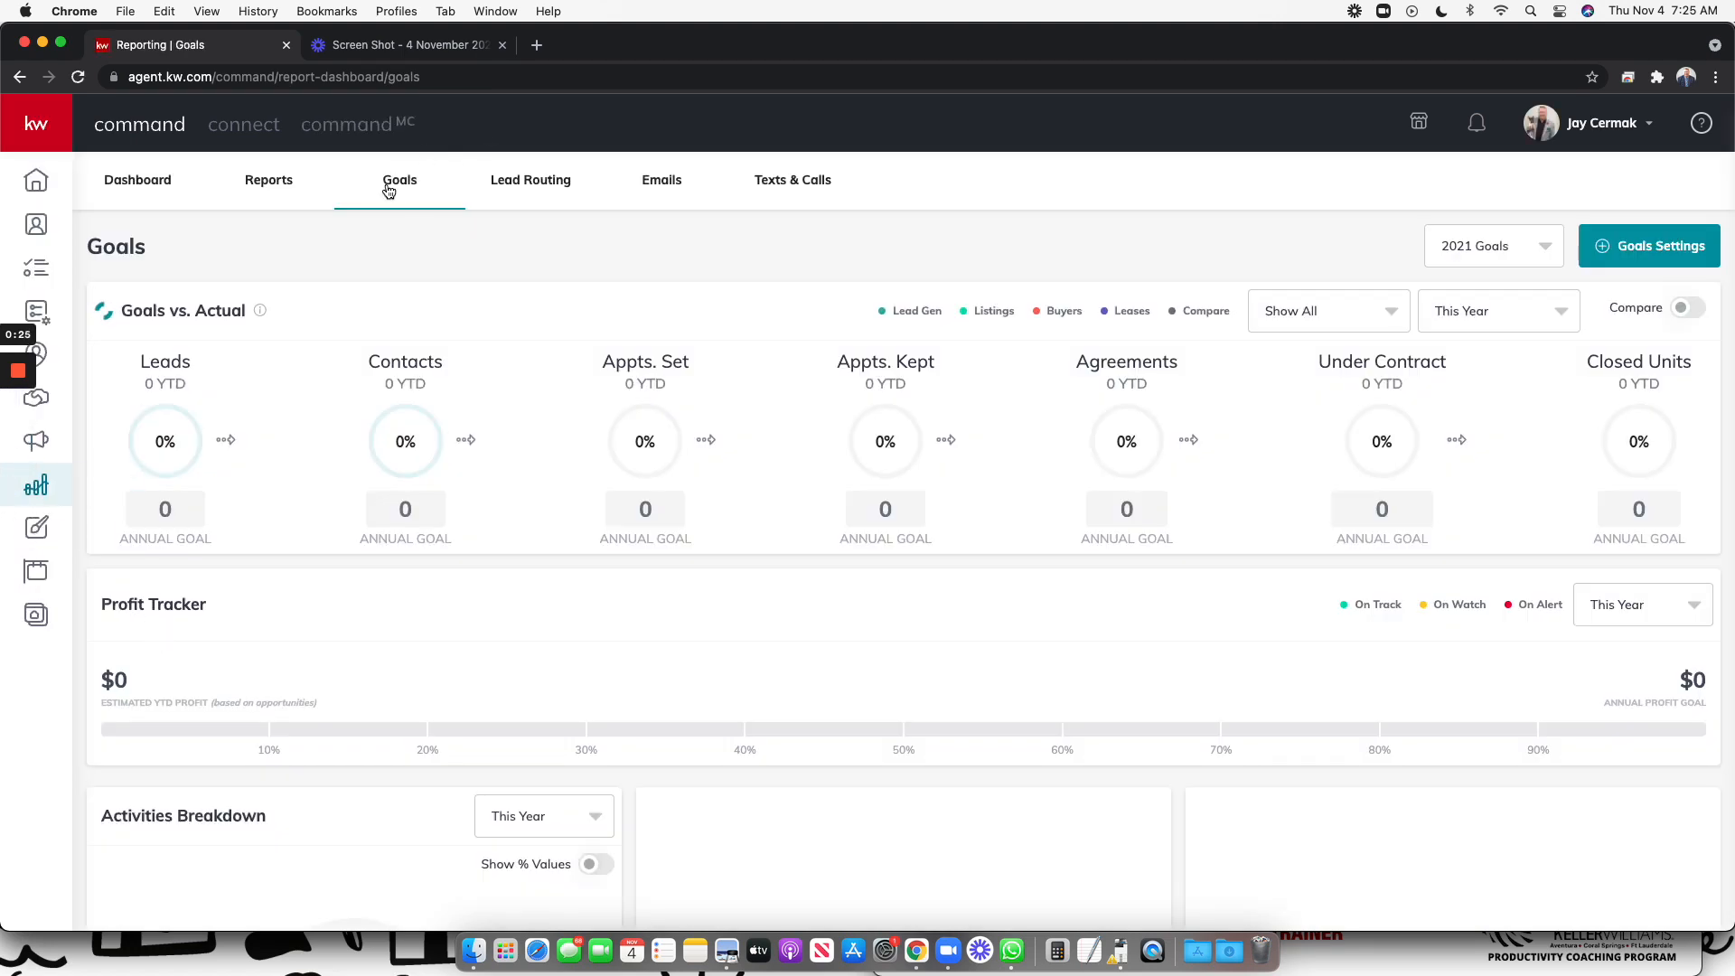
pyautogui.click(1529, 242)
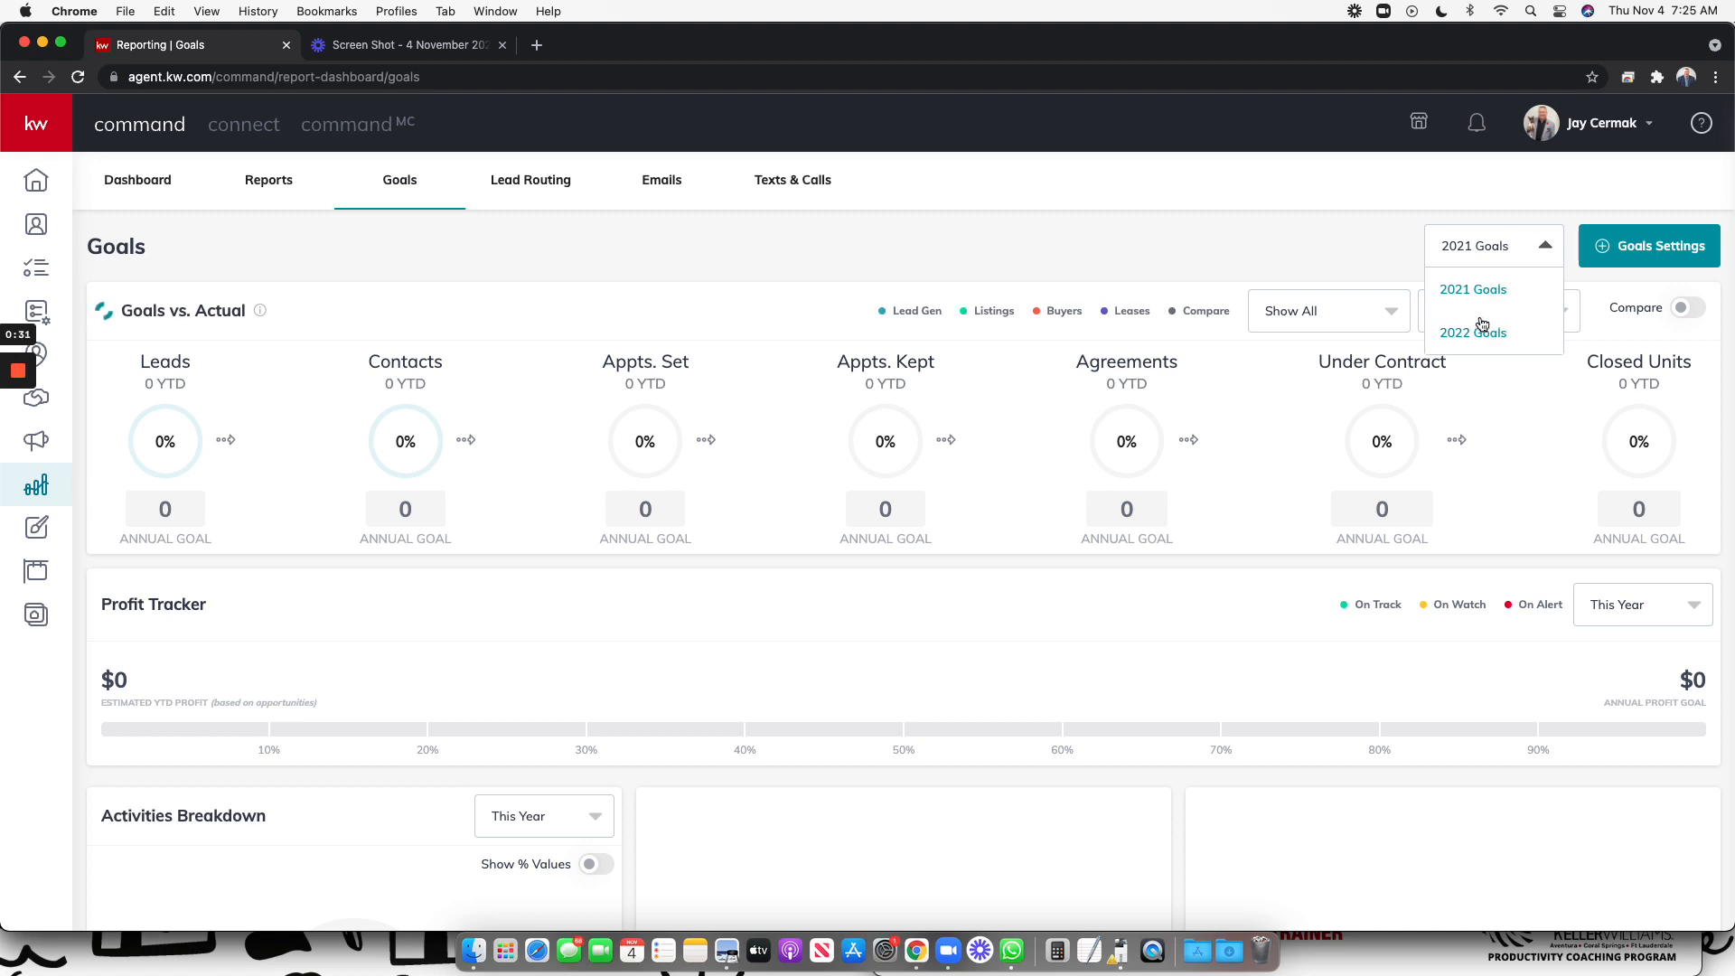
pyautogui.click(1475, 331)
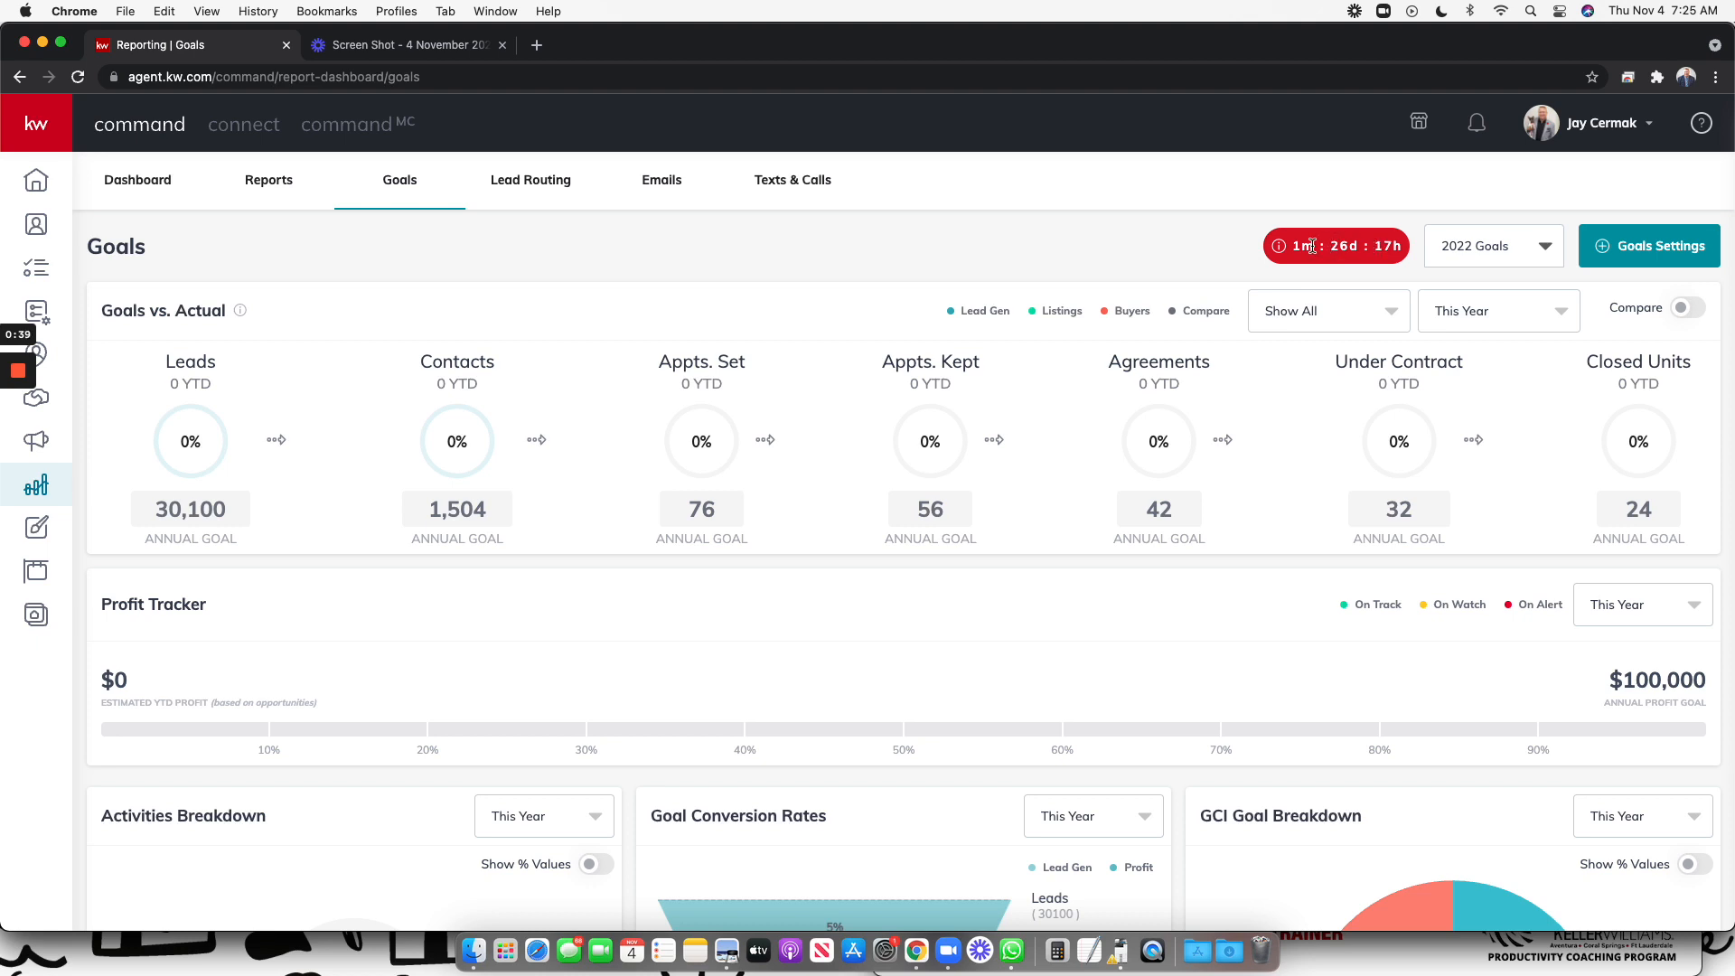
# Step: Start the goal setting guide from the goals settings and choose Next Year (2022) as the year
pyautogui.moveTo(1268, 257)
pyautogui.click(1647, 263)
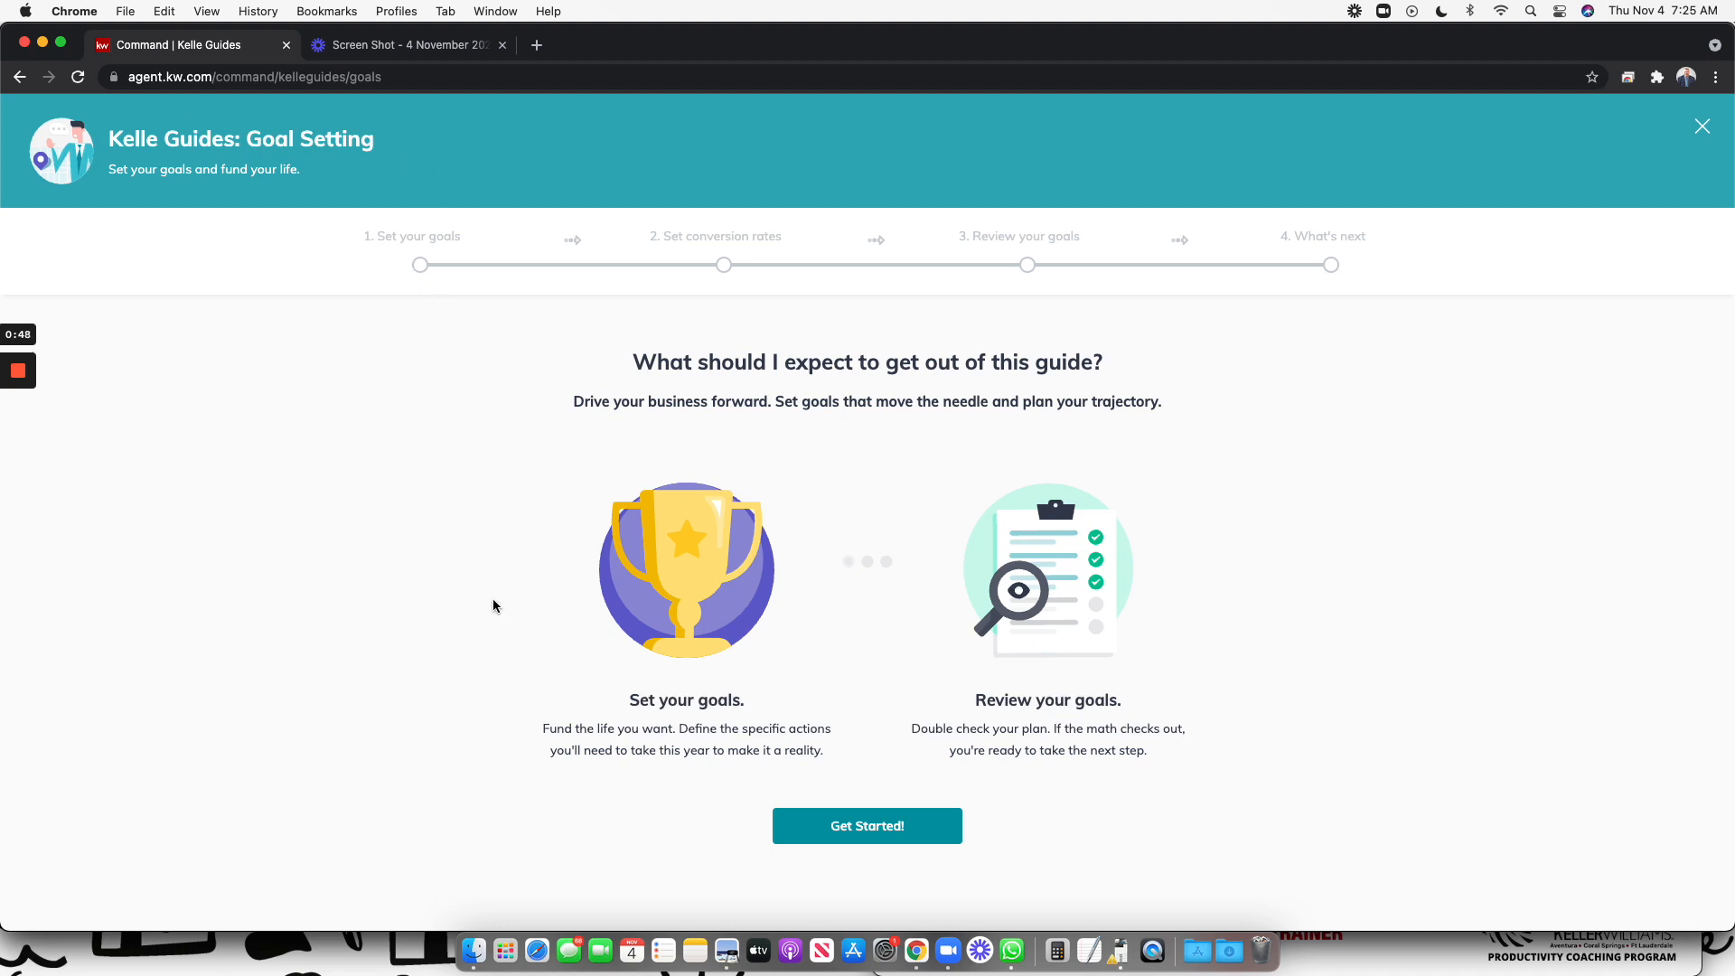
pyautogui.click(815, 835)
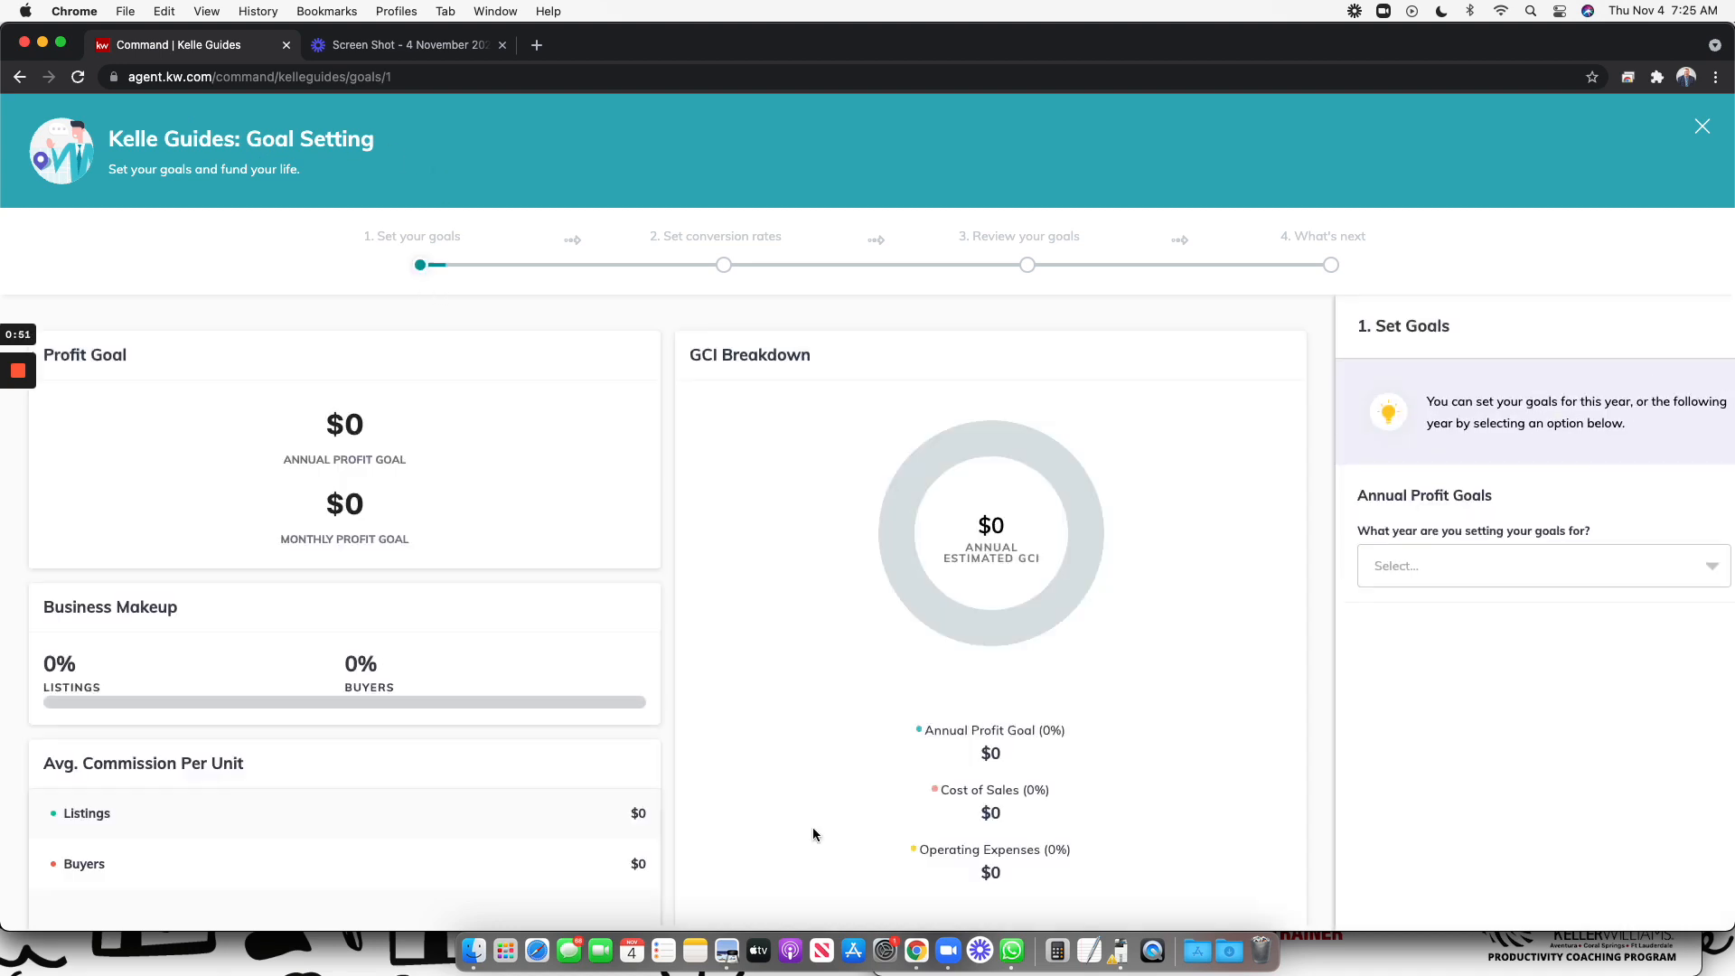
pyautogui.scroll(-3, 918, 446)
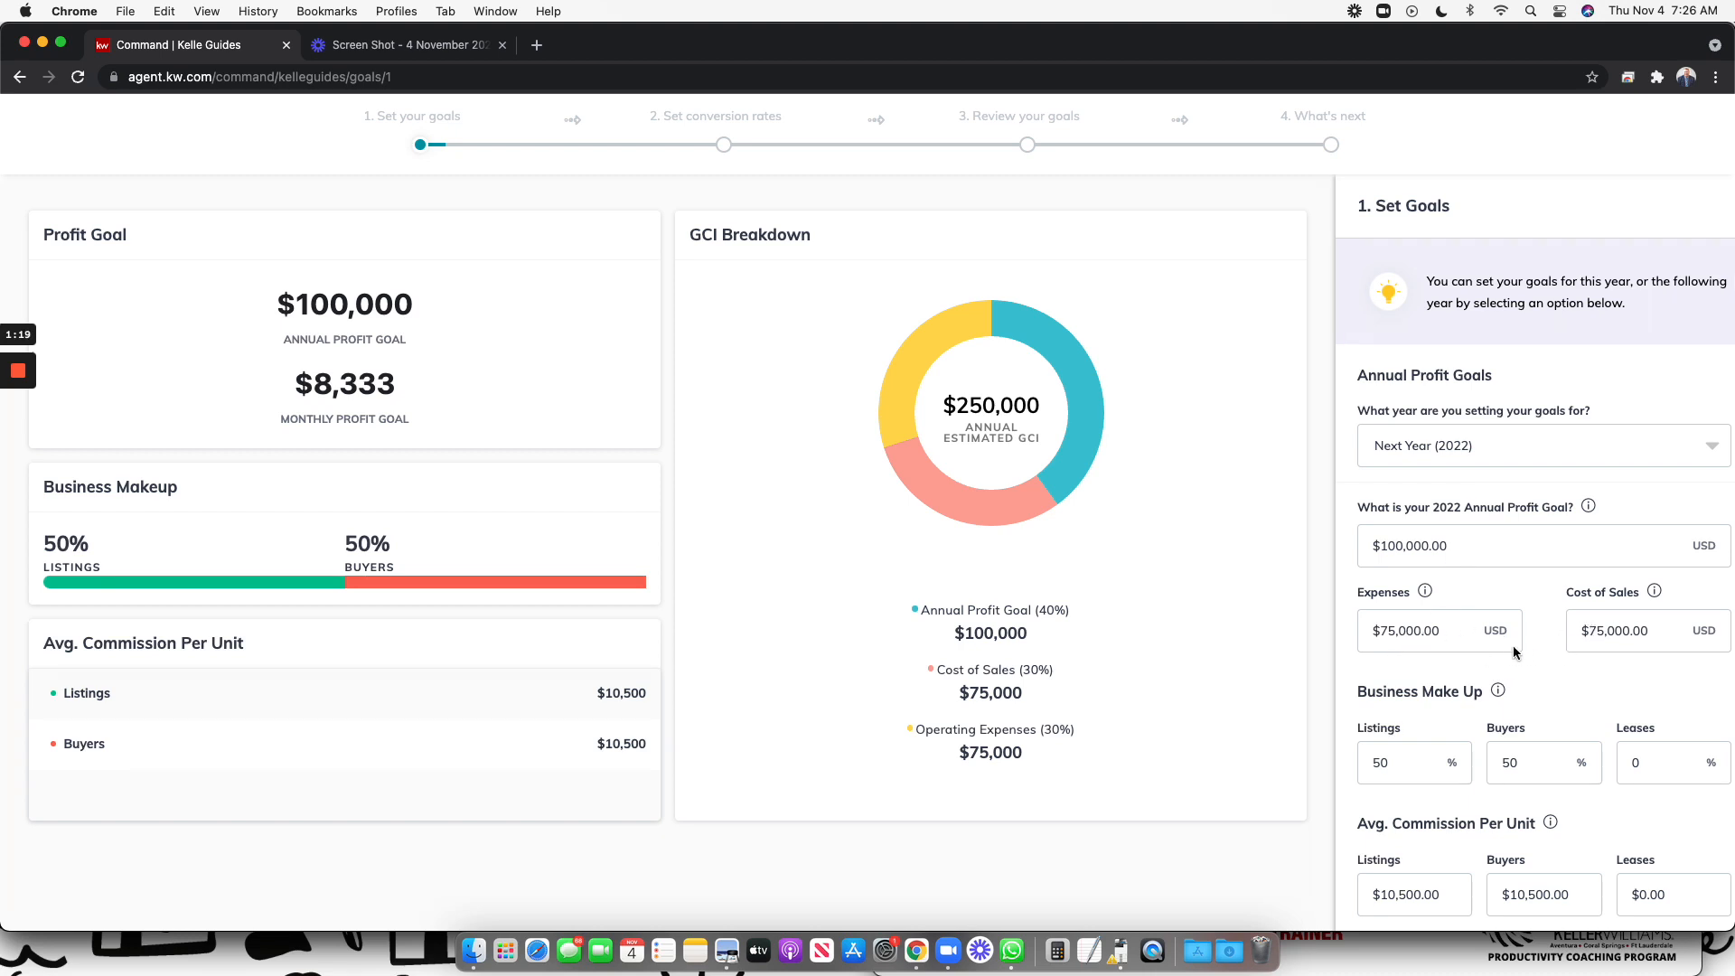
# Step: Set the annual expenses to $40,000 and the cost of sales to $40,000
pyautogui.click(1468, 632)
pyautogui.moveTo(1425, 592)
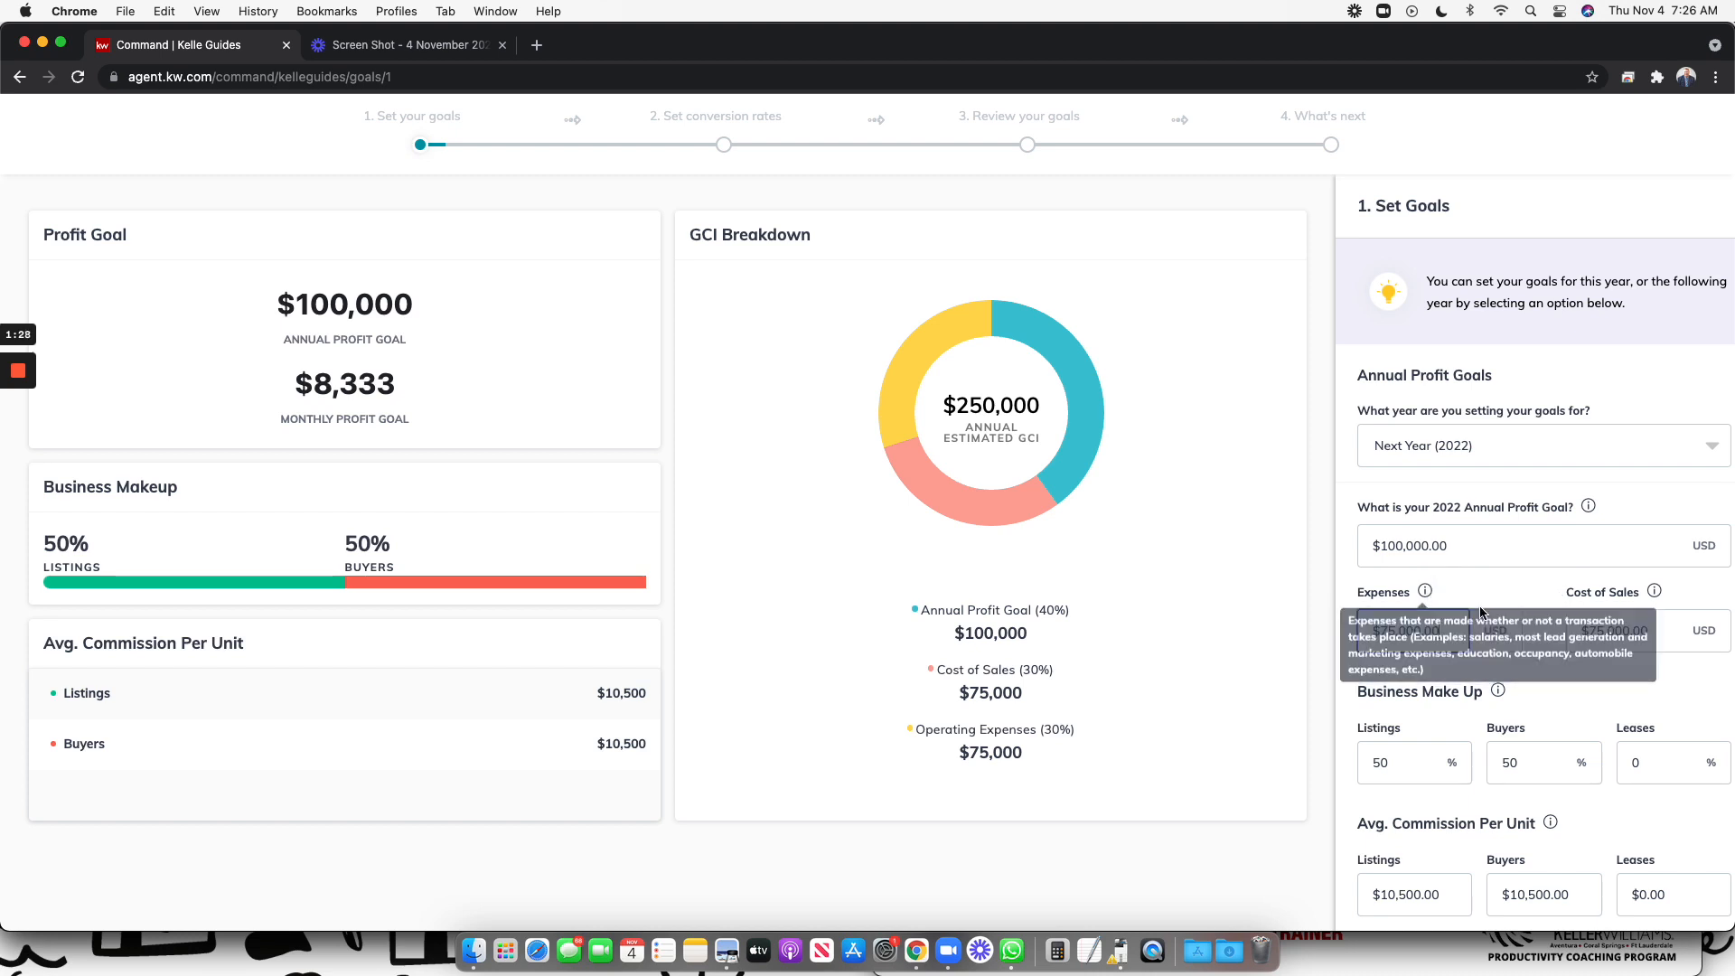
pyautogui.moveTo(1654, 591)
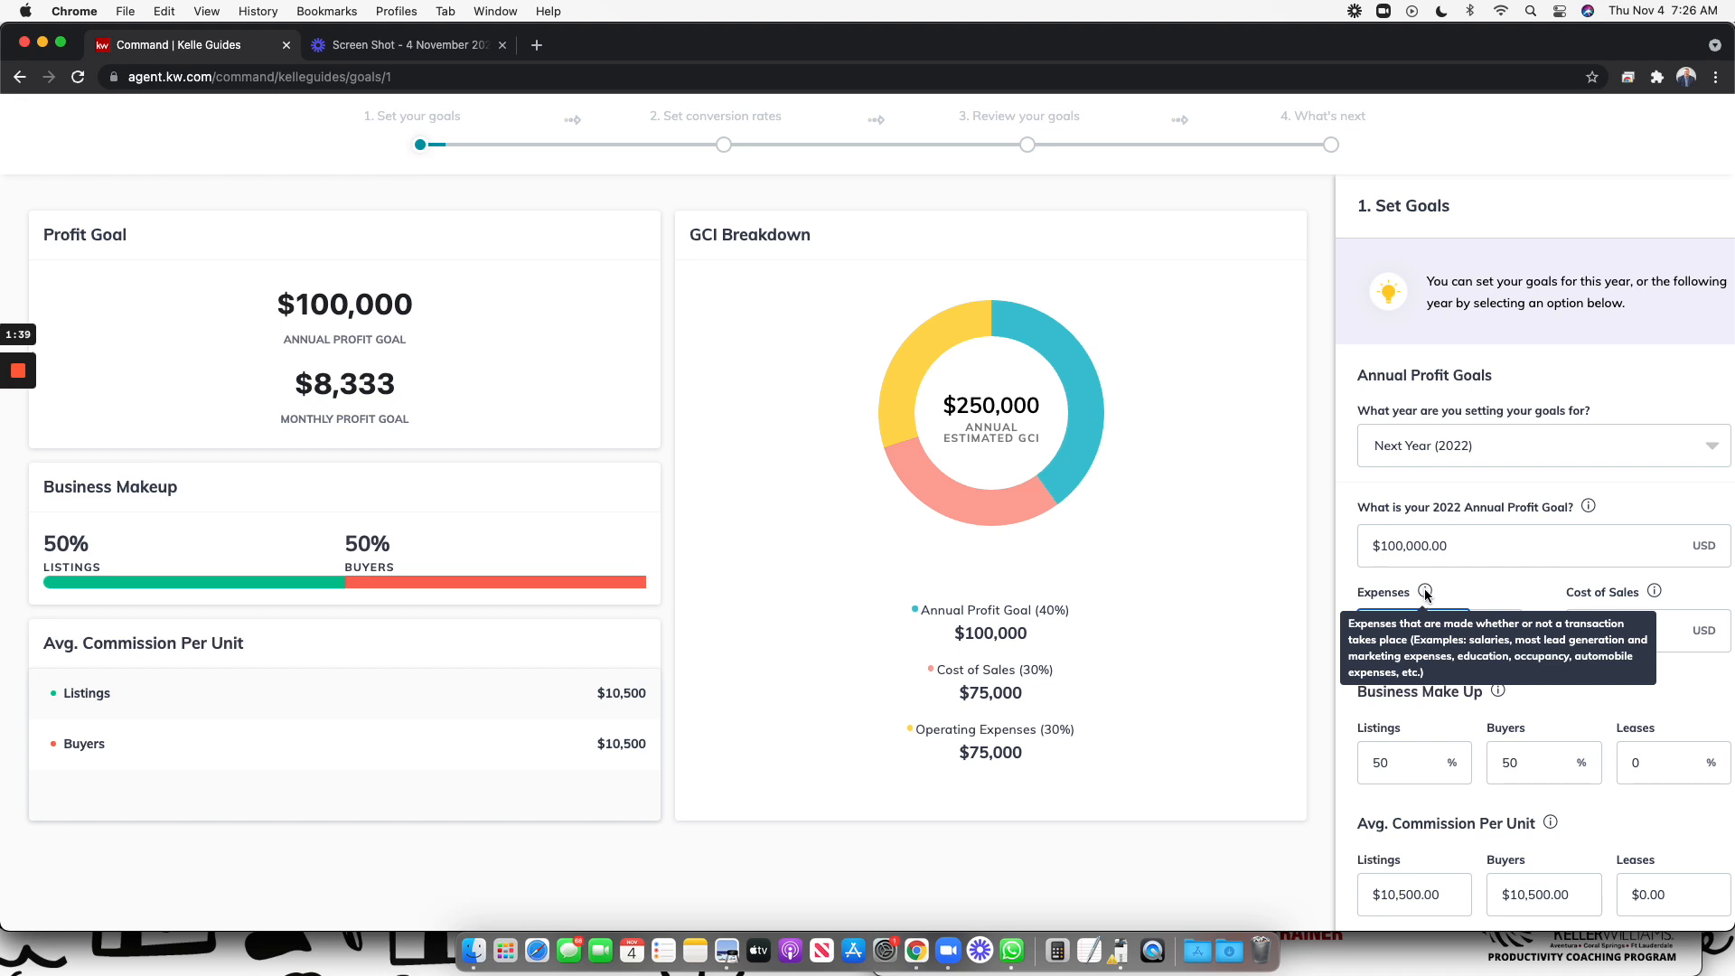
pyautogui.doubleClick(1386, 635)
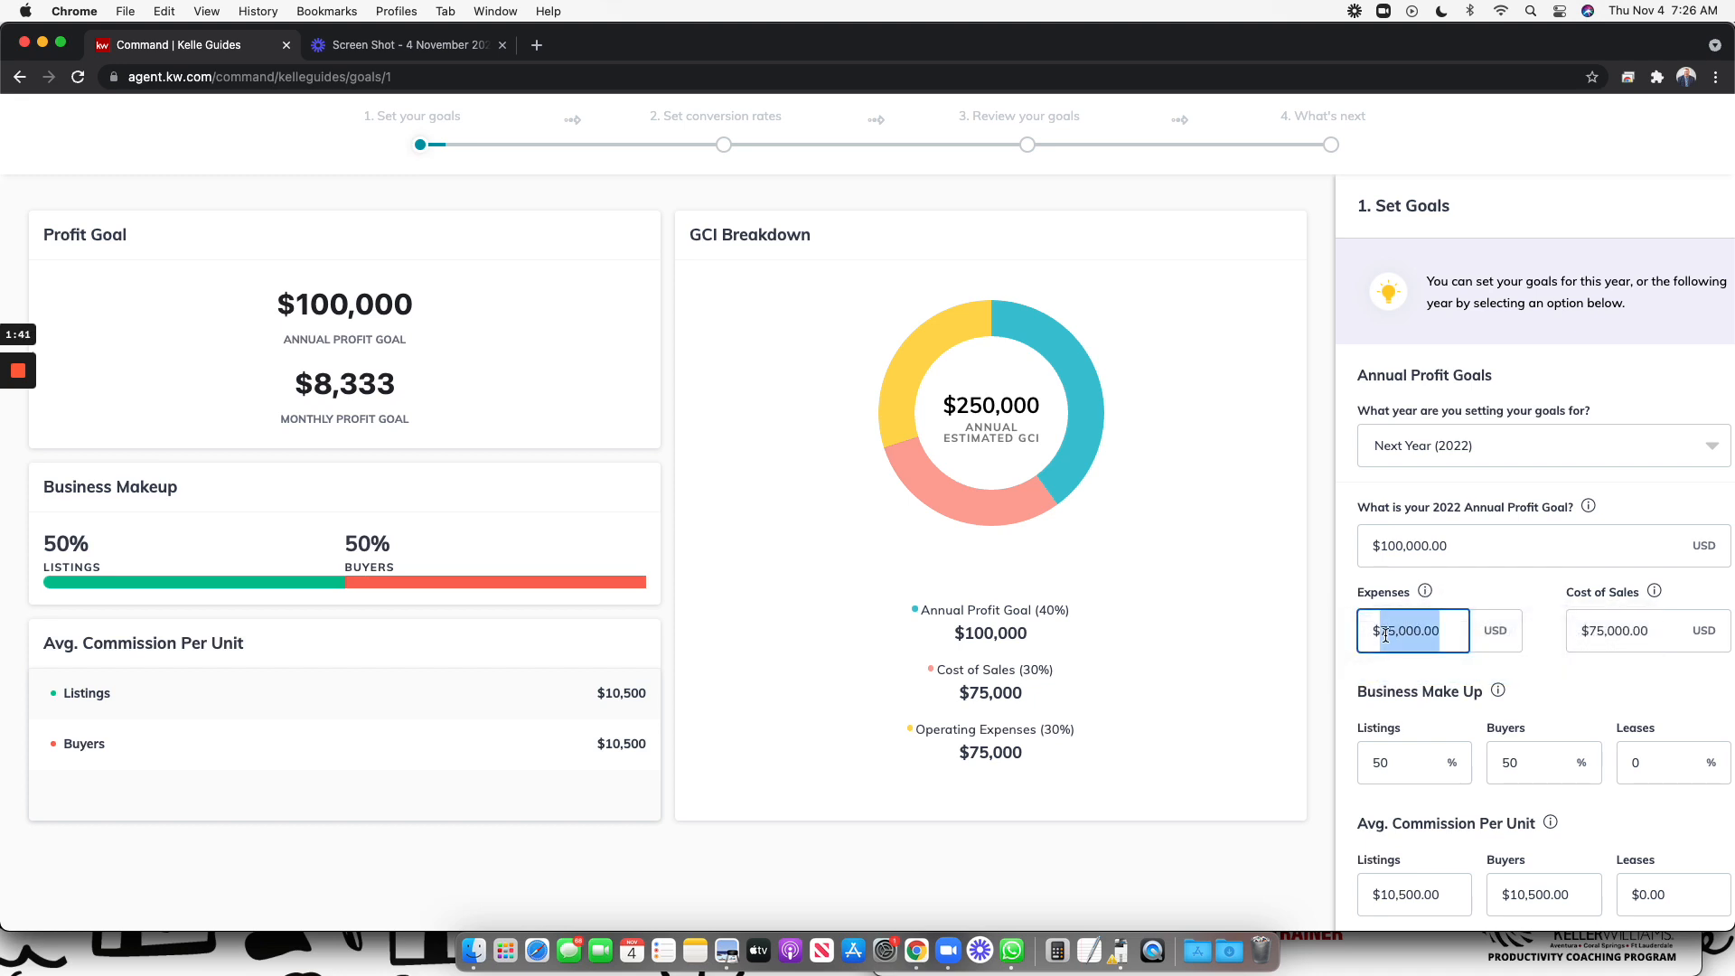
pyautogui.write('40000')
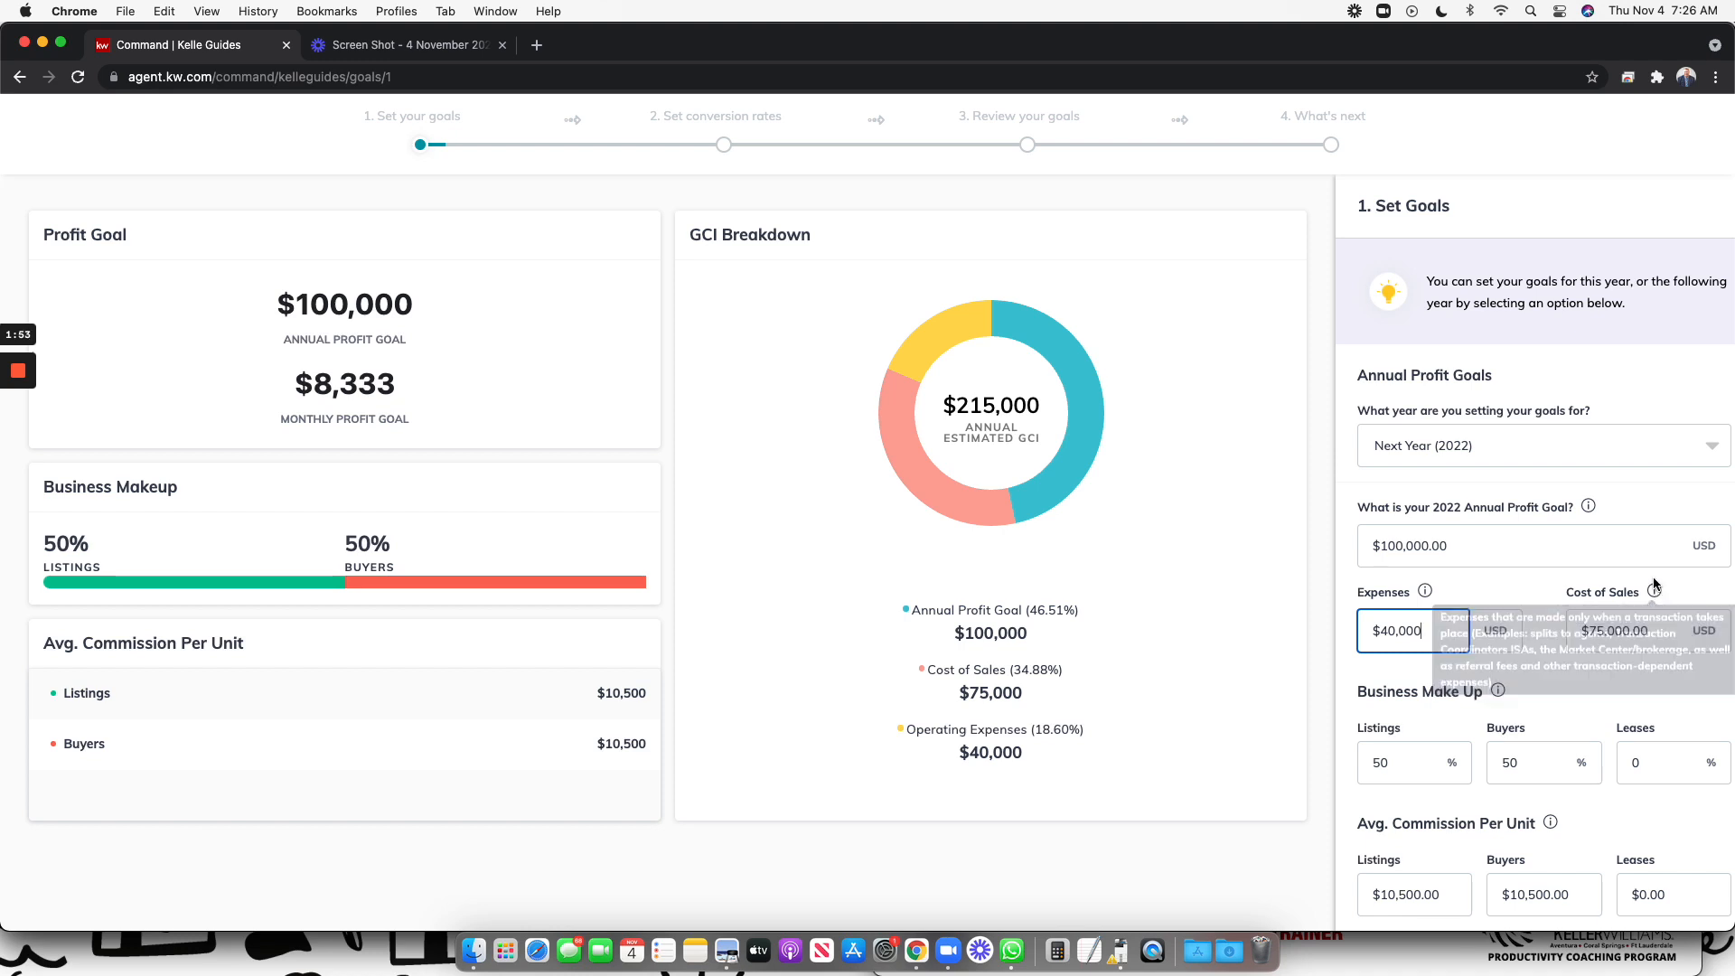
pyautogui.doubleClick(1608, 631)
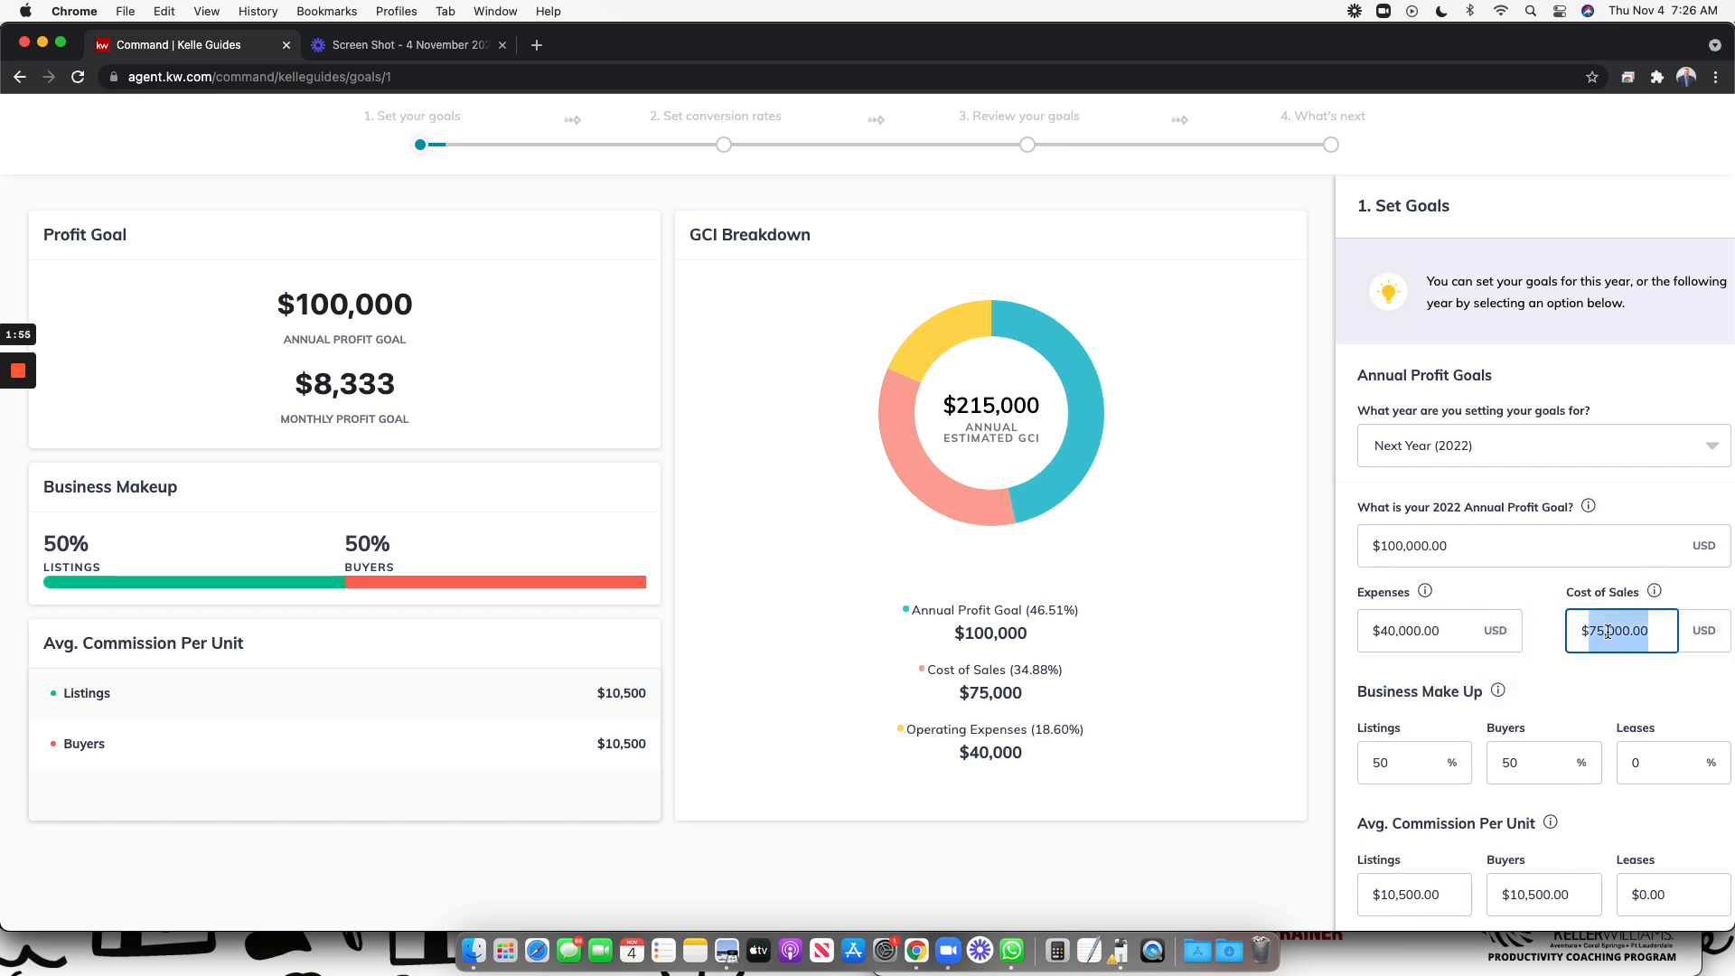
pyautogui.write('40')
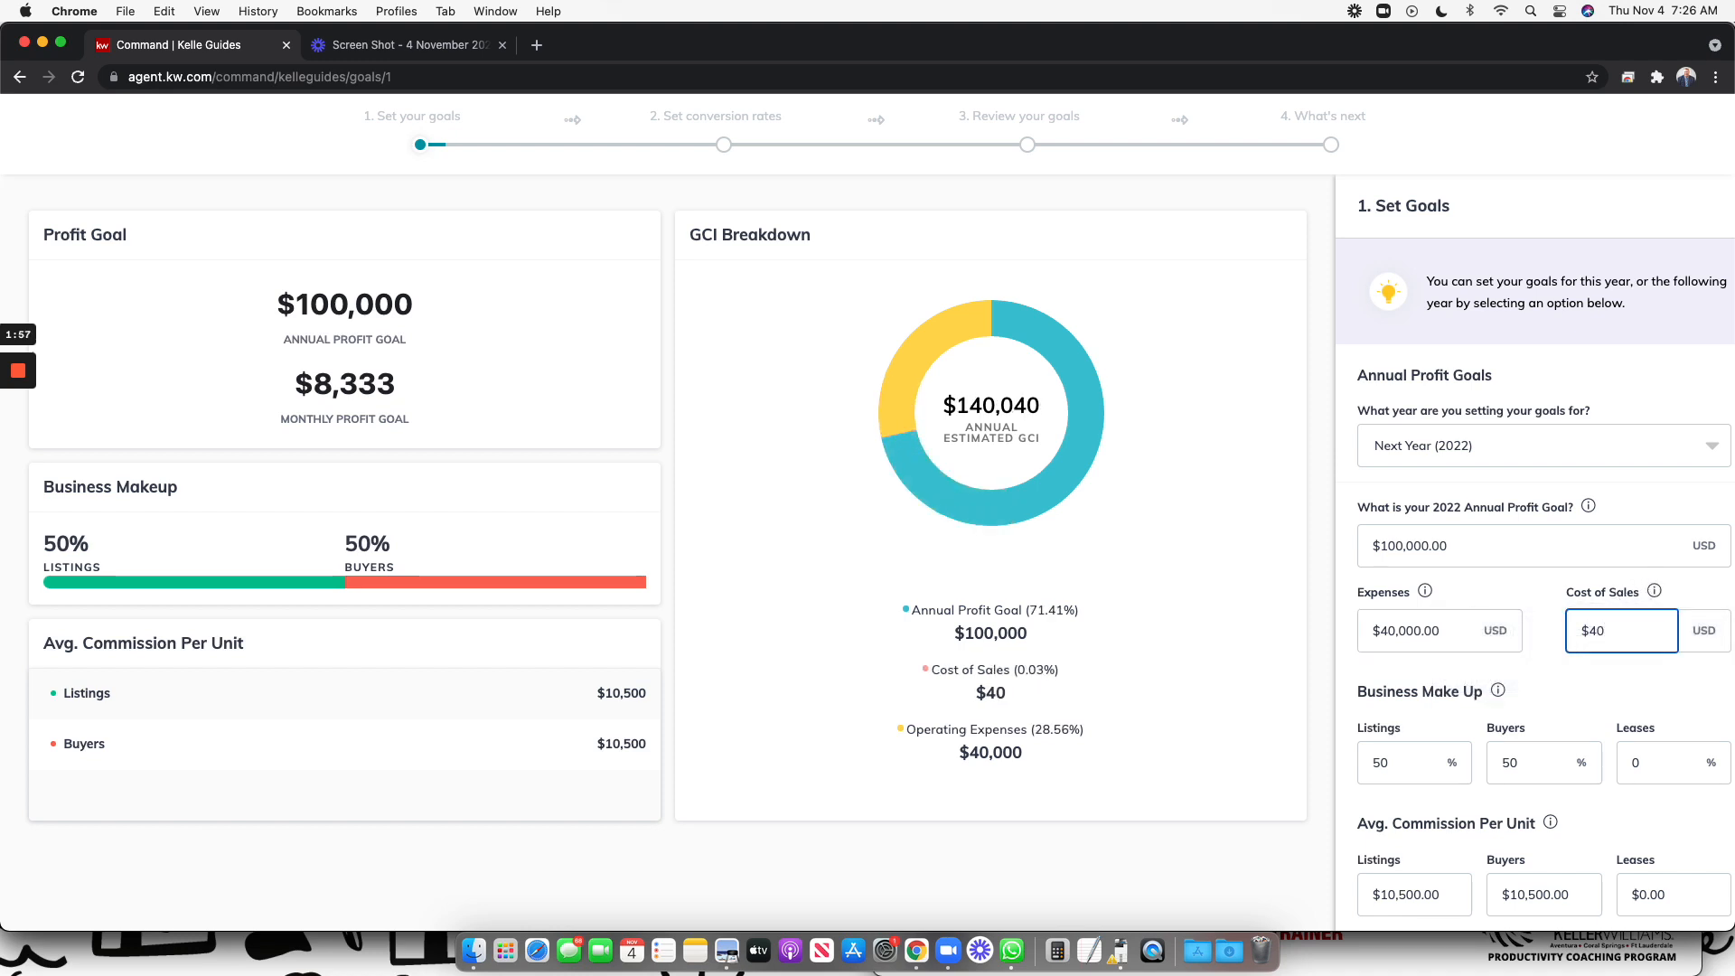
pyautogui.write(',000')
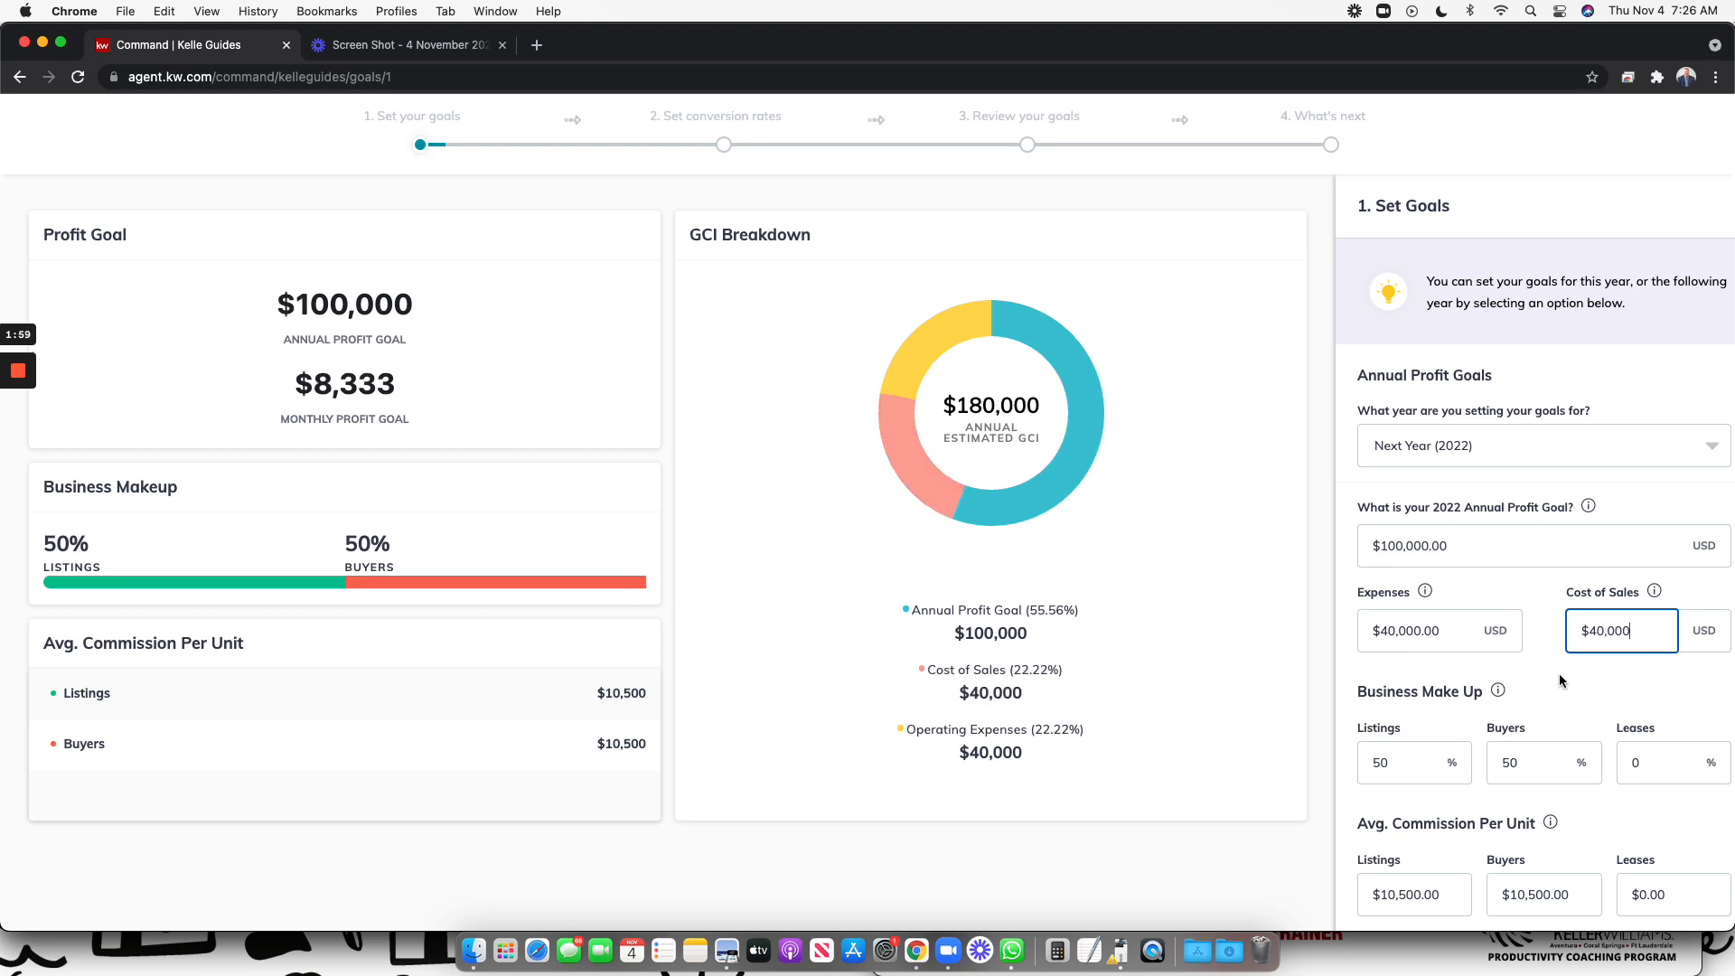
pyautogui.click(1561, 679)
# Step: Try a business make up of 80% buyers and 20% listings
pyautogui.scroll(-1, 1529, 637)
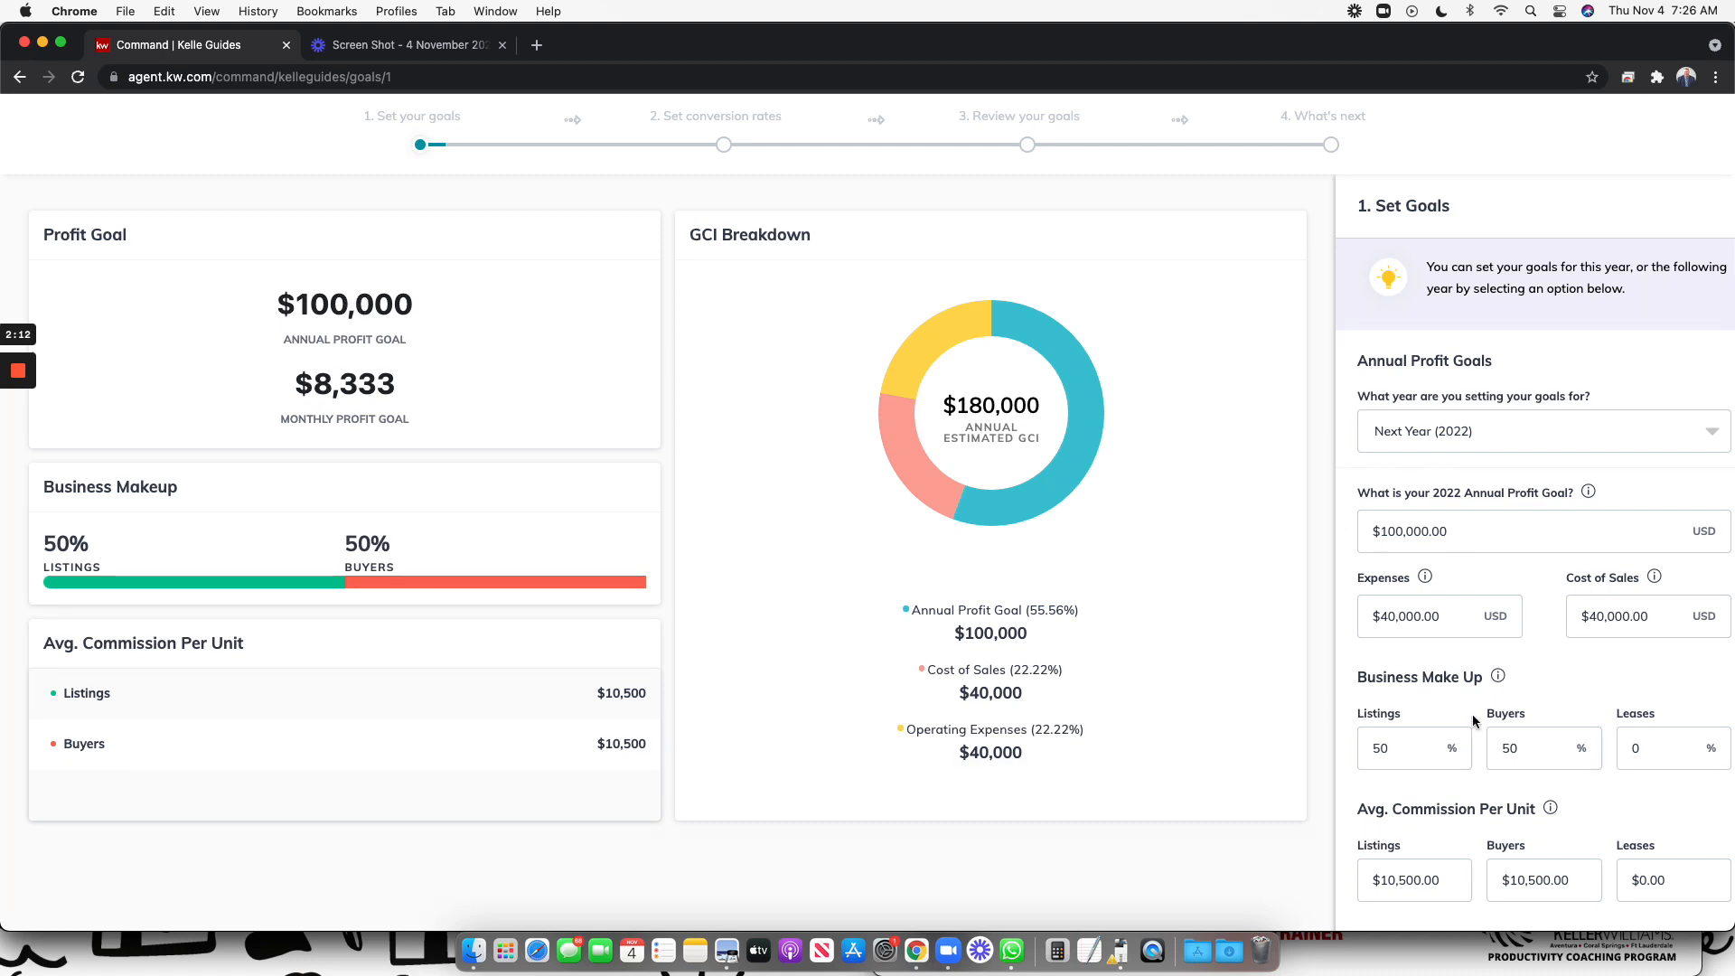
pyautogui.moveTo(1499, 685)
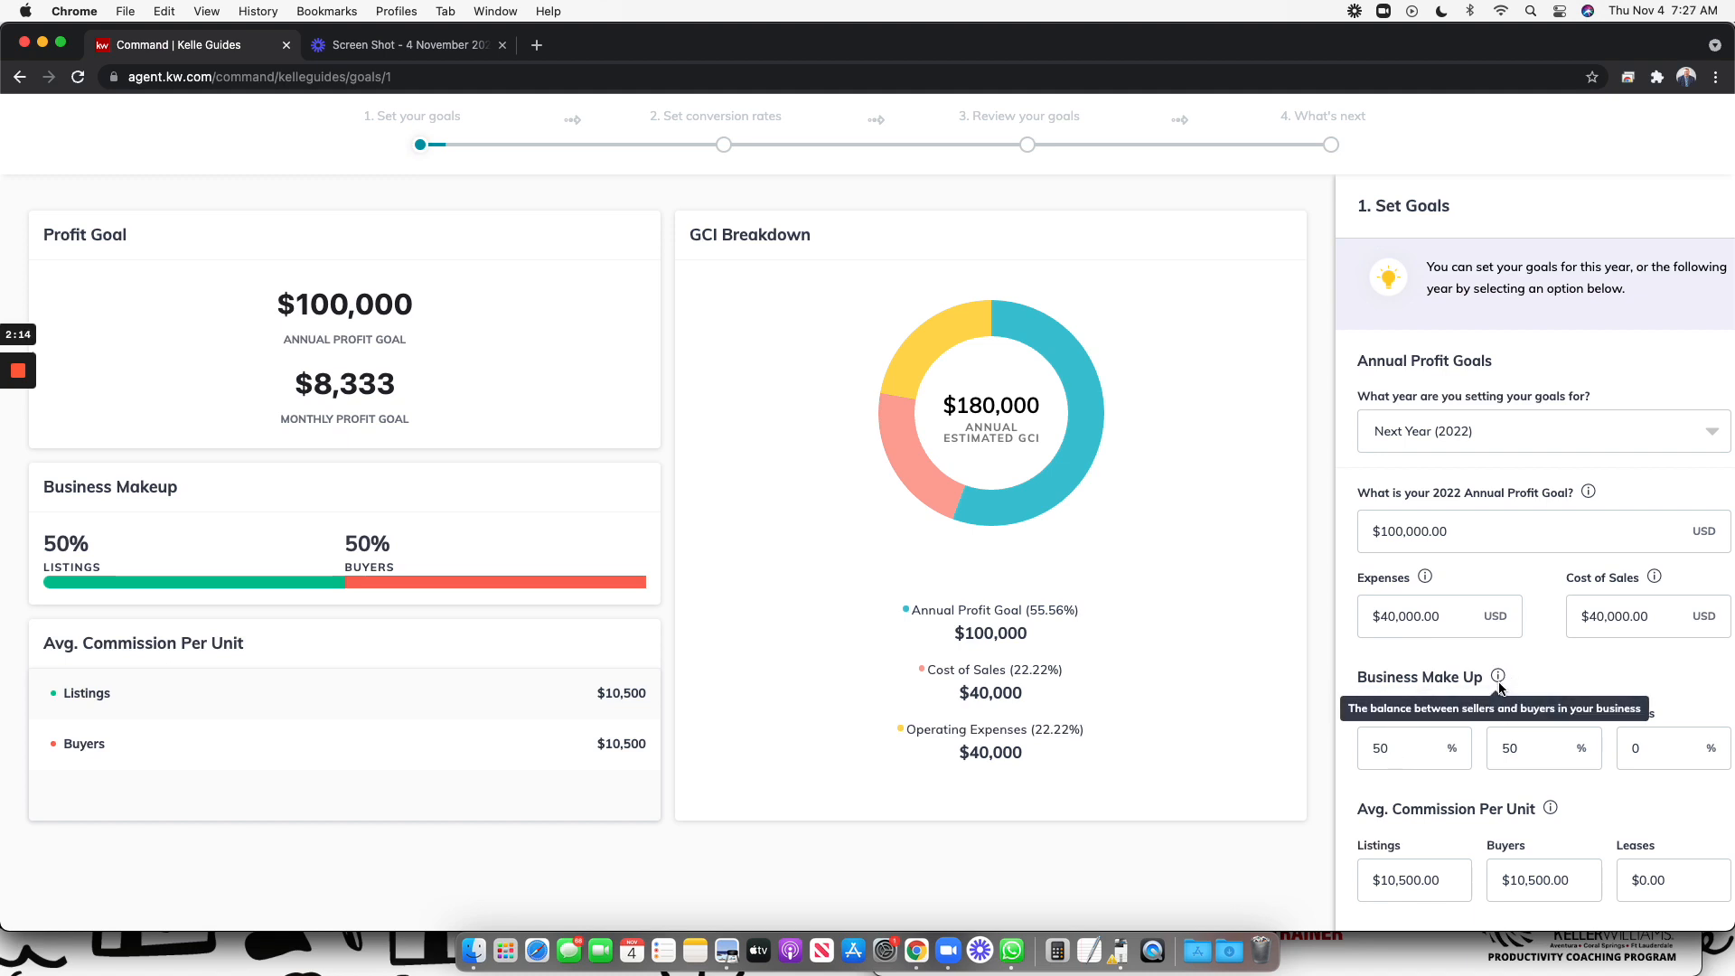
pyautogui.doubleClick(1533, 749)
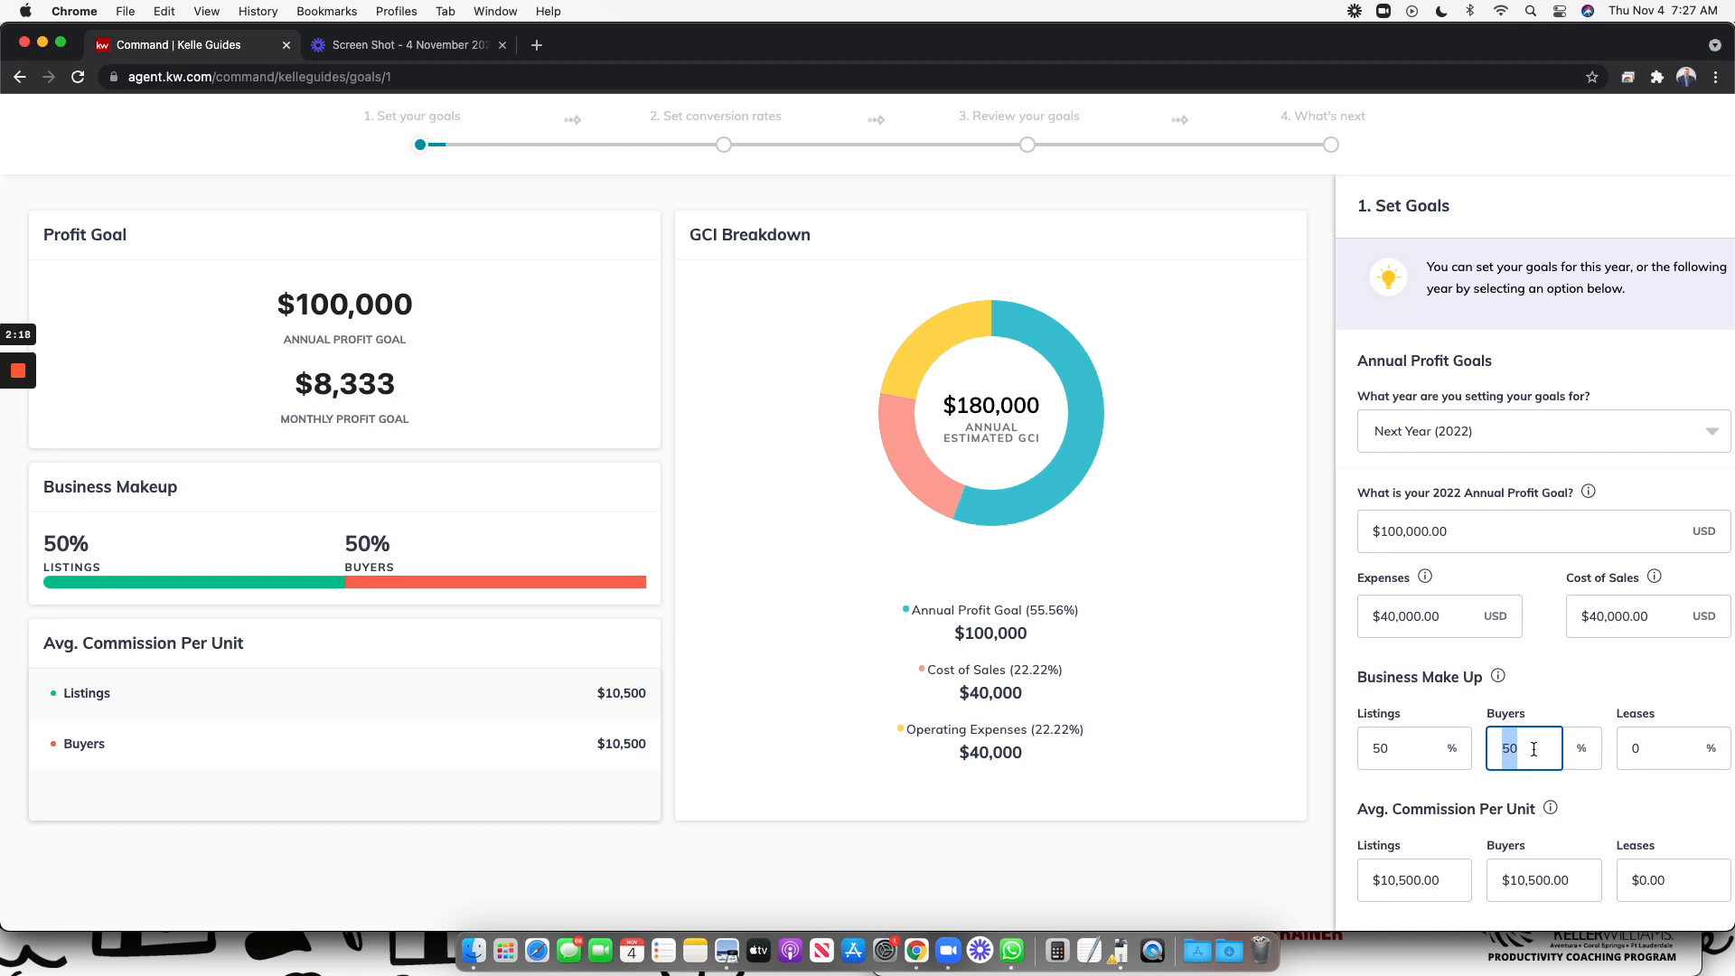
pyautogui.write('80')
pyautogui.hotkey('shift', 'Tab')
pyautogui.write('20')
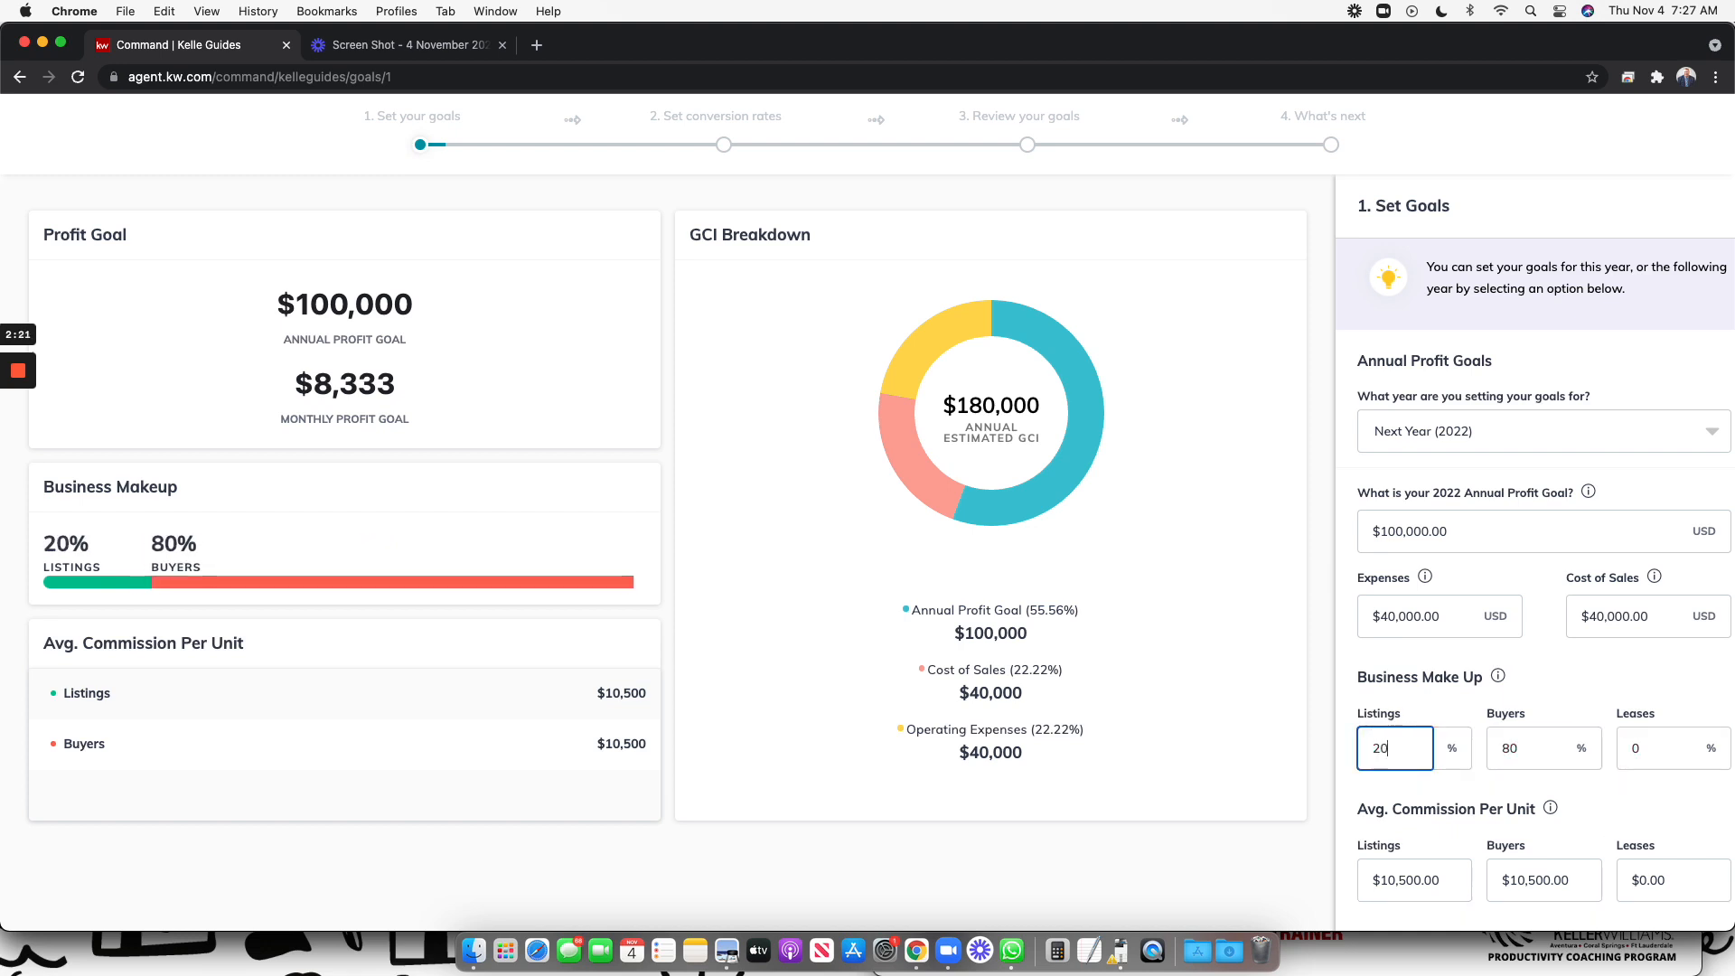
pyautogui.press('Tab')
pyautogui.doubleClick(1640, 747)
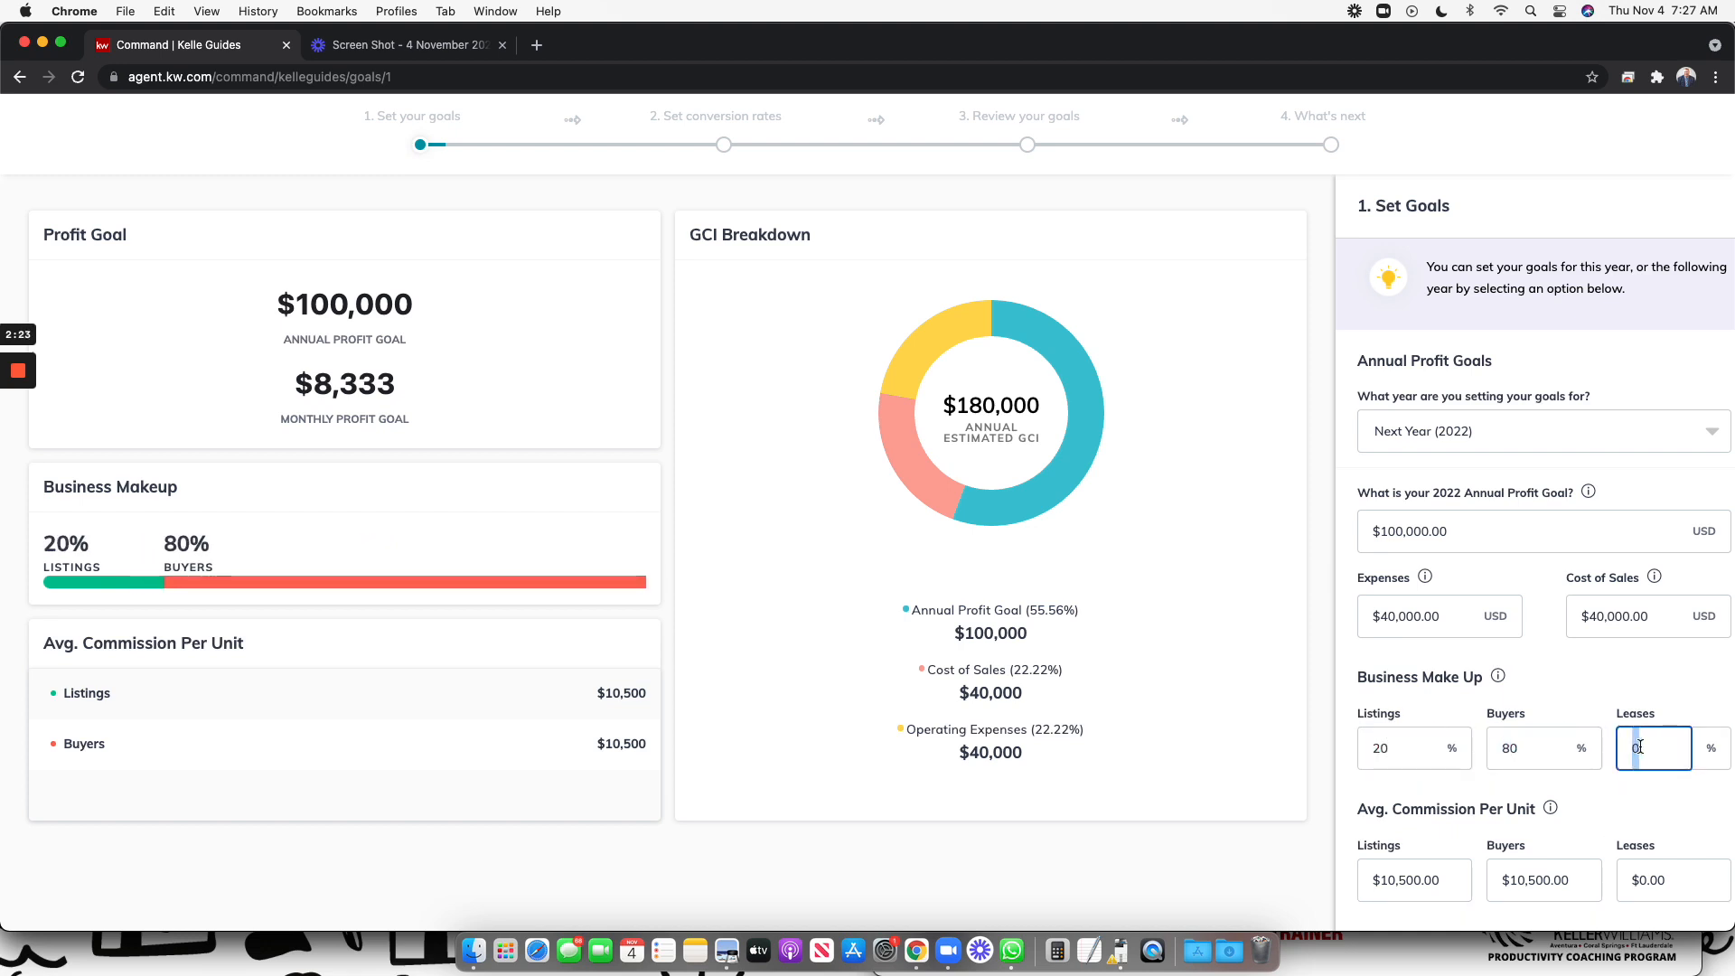
# Step: Change the business make up back to an even split of 50% listings and 50% buyers
pyautogui.doubleClick(1387, 747)
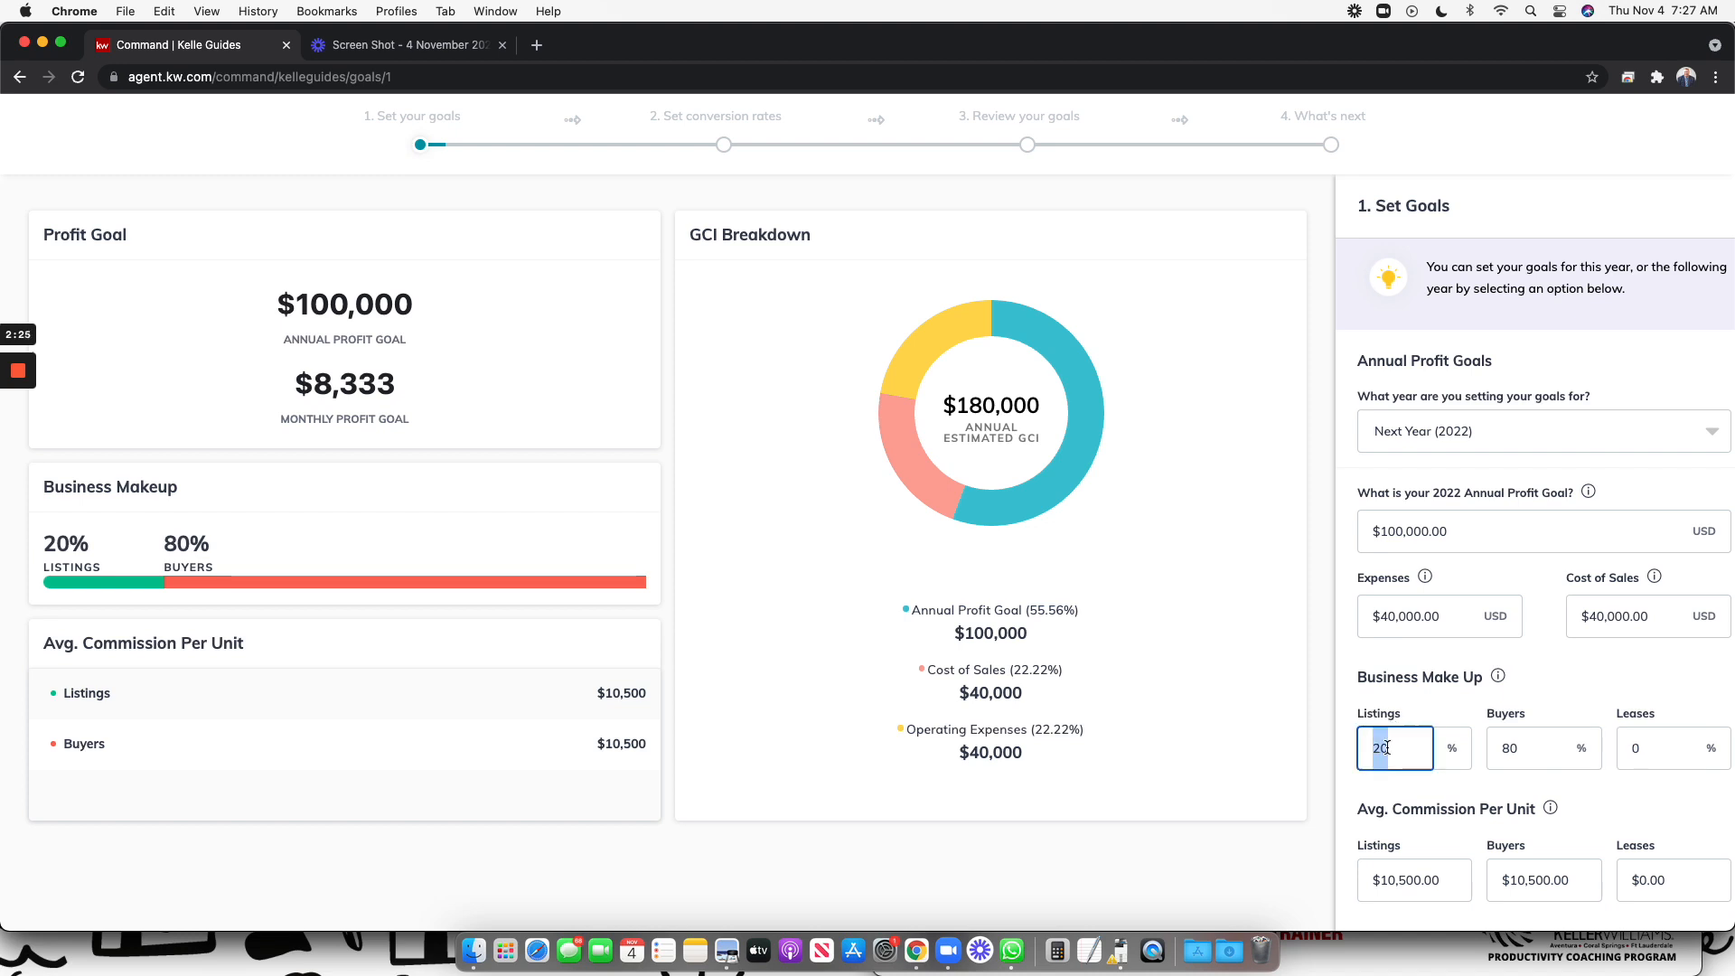
pyautogui.write('50')
pyautogui.press('Tab')
pyautogui.write('50')
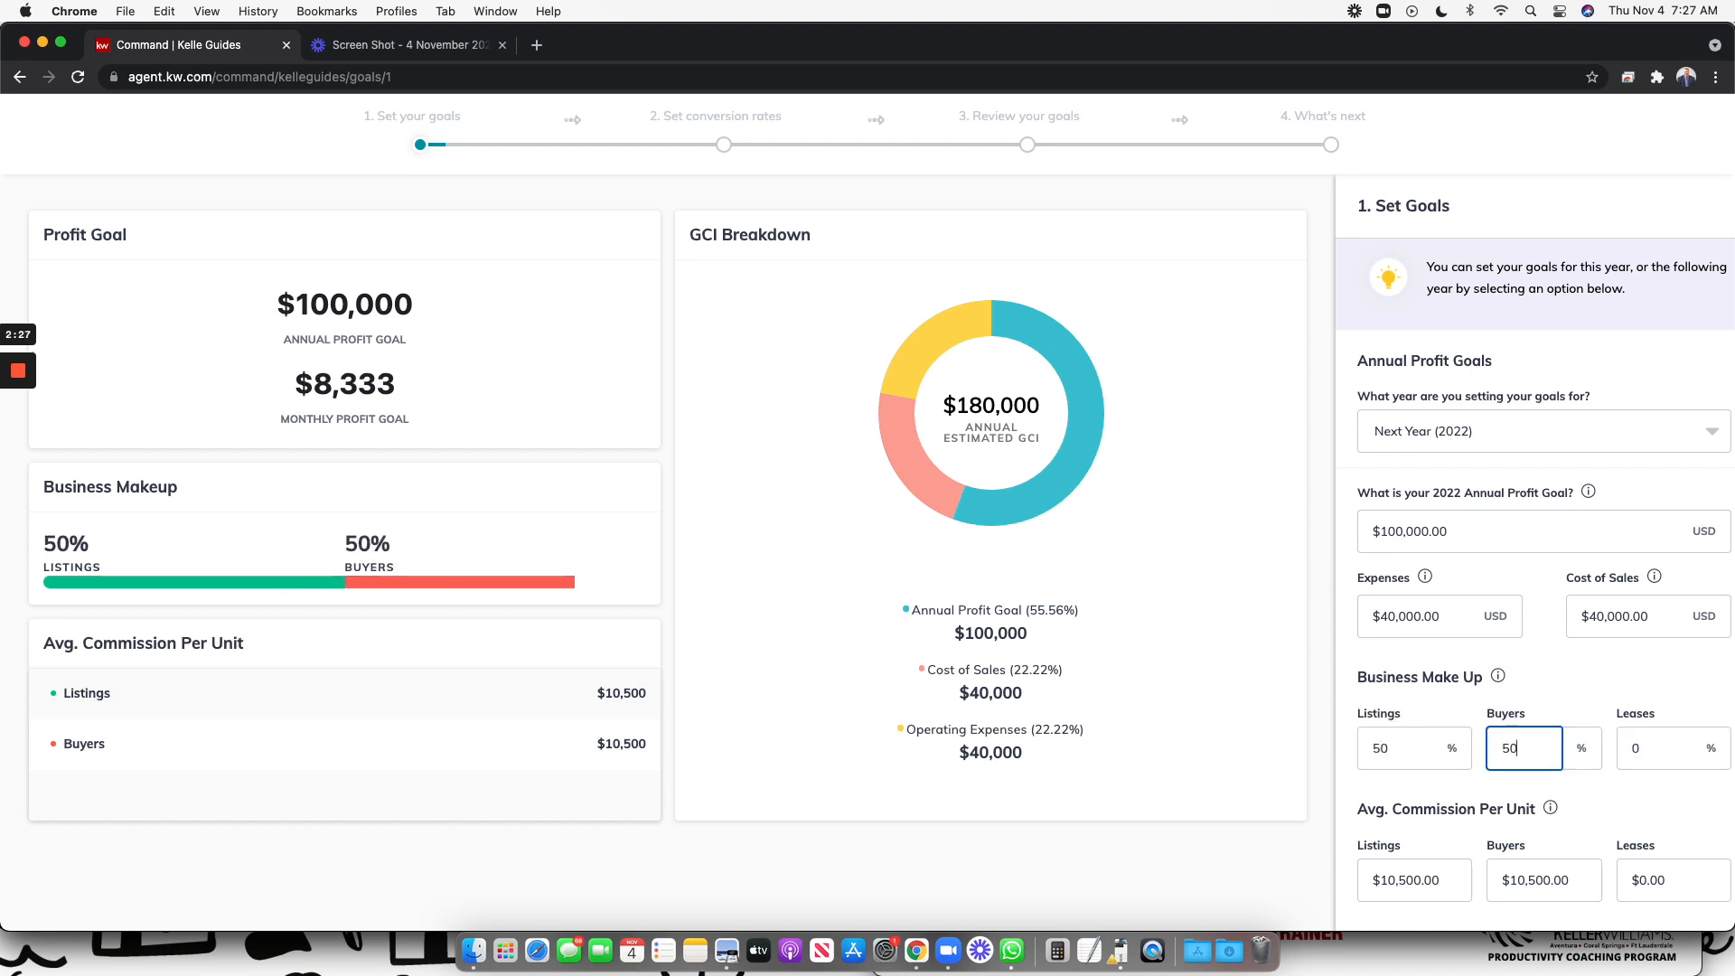
pyautogui.press('Tab')
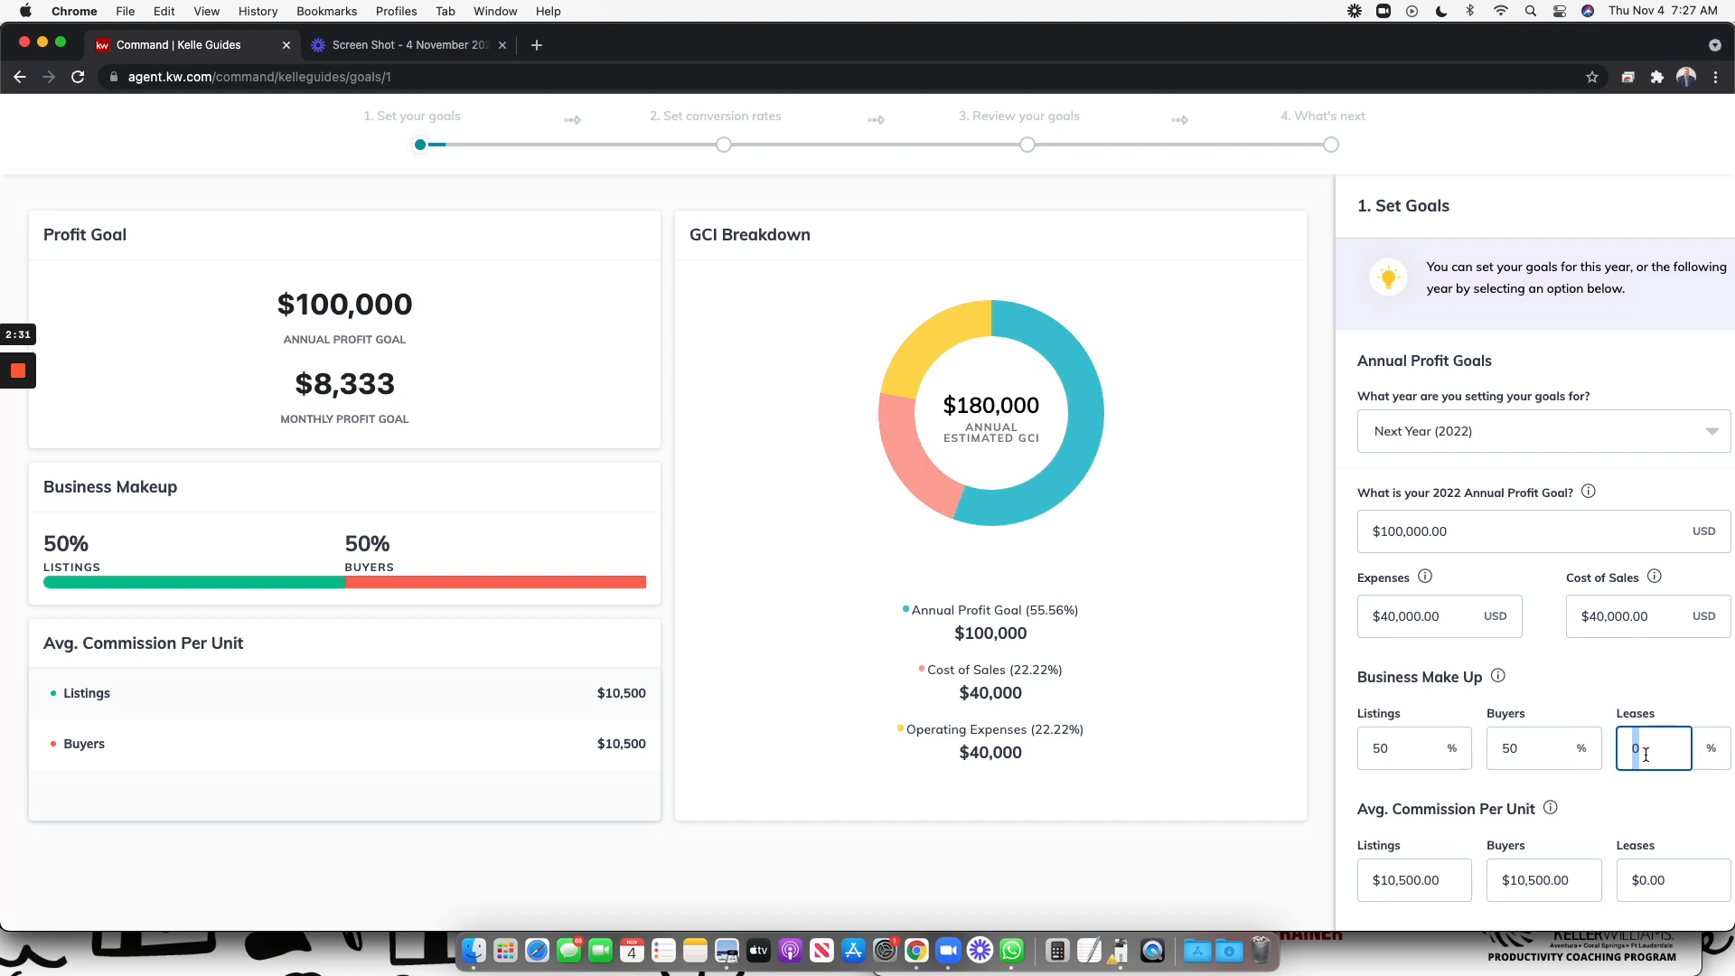
# Step: Try a business make up of 40% listings, 40% buyers and 20% leases
pyautogui.click(1392, 760)
pyautogui.write('40')
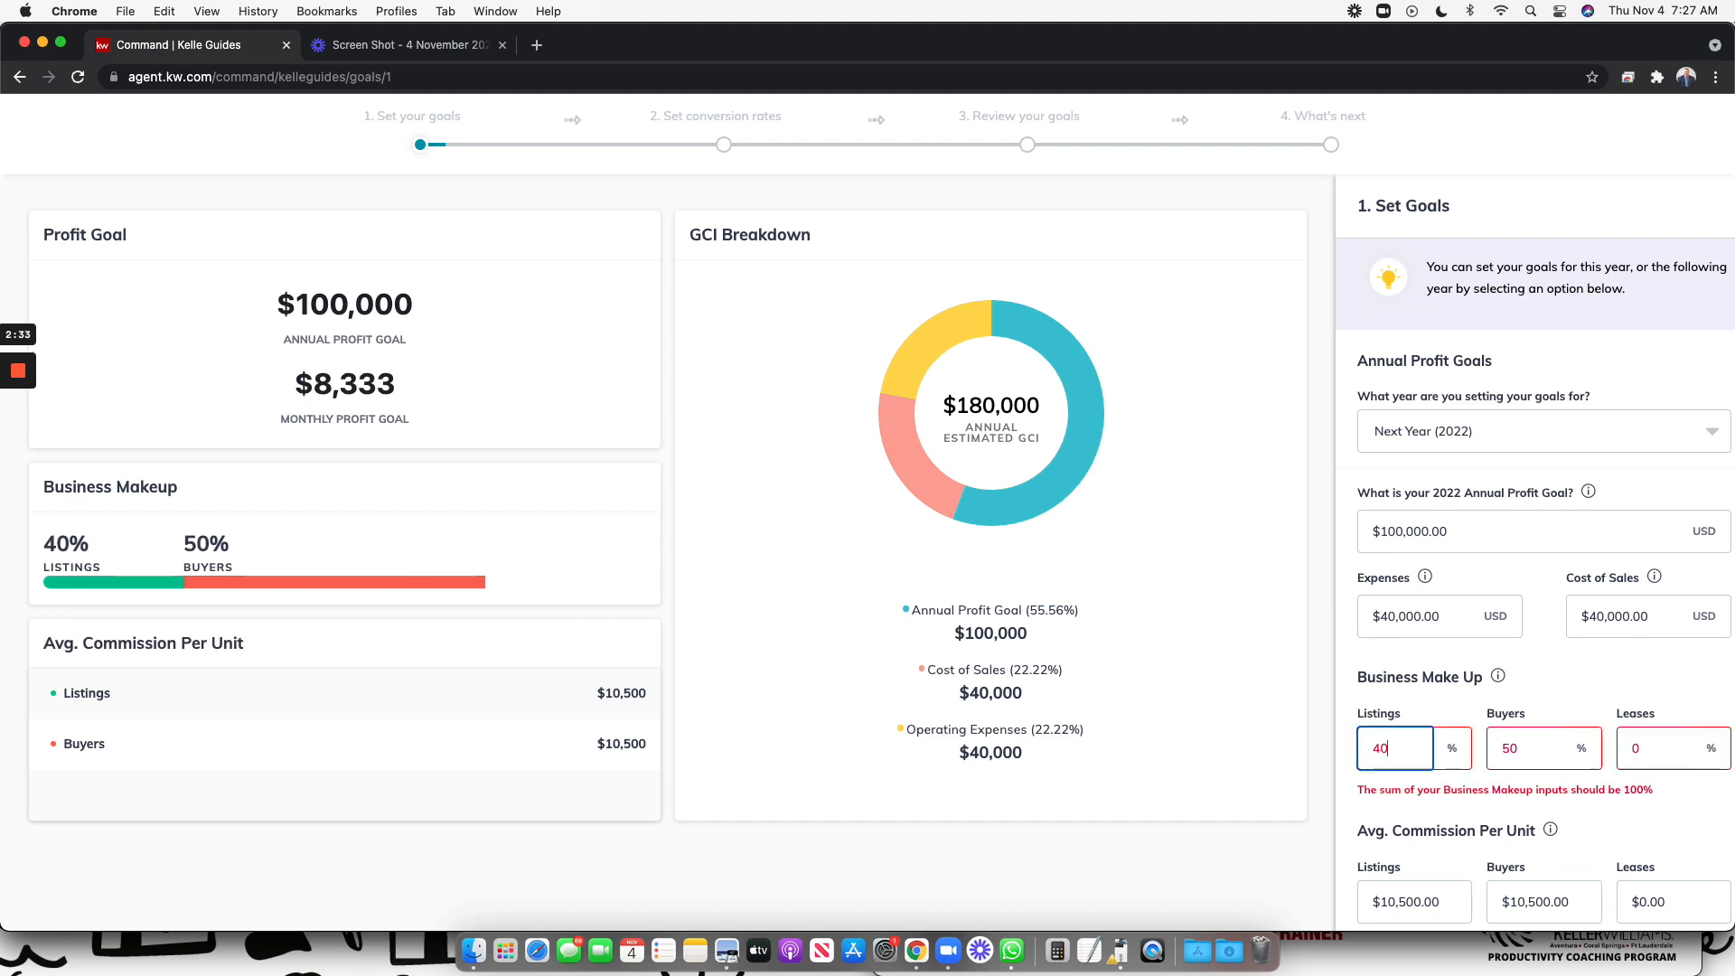
pyautogui.press('Tab')
pyautogui.write('40')
pyautogui.press('Tab')
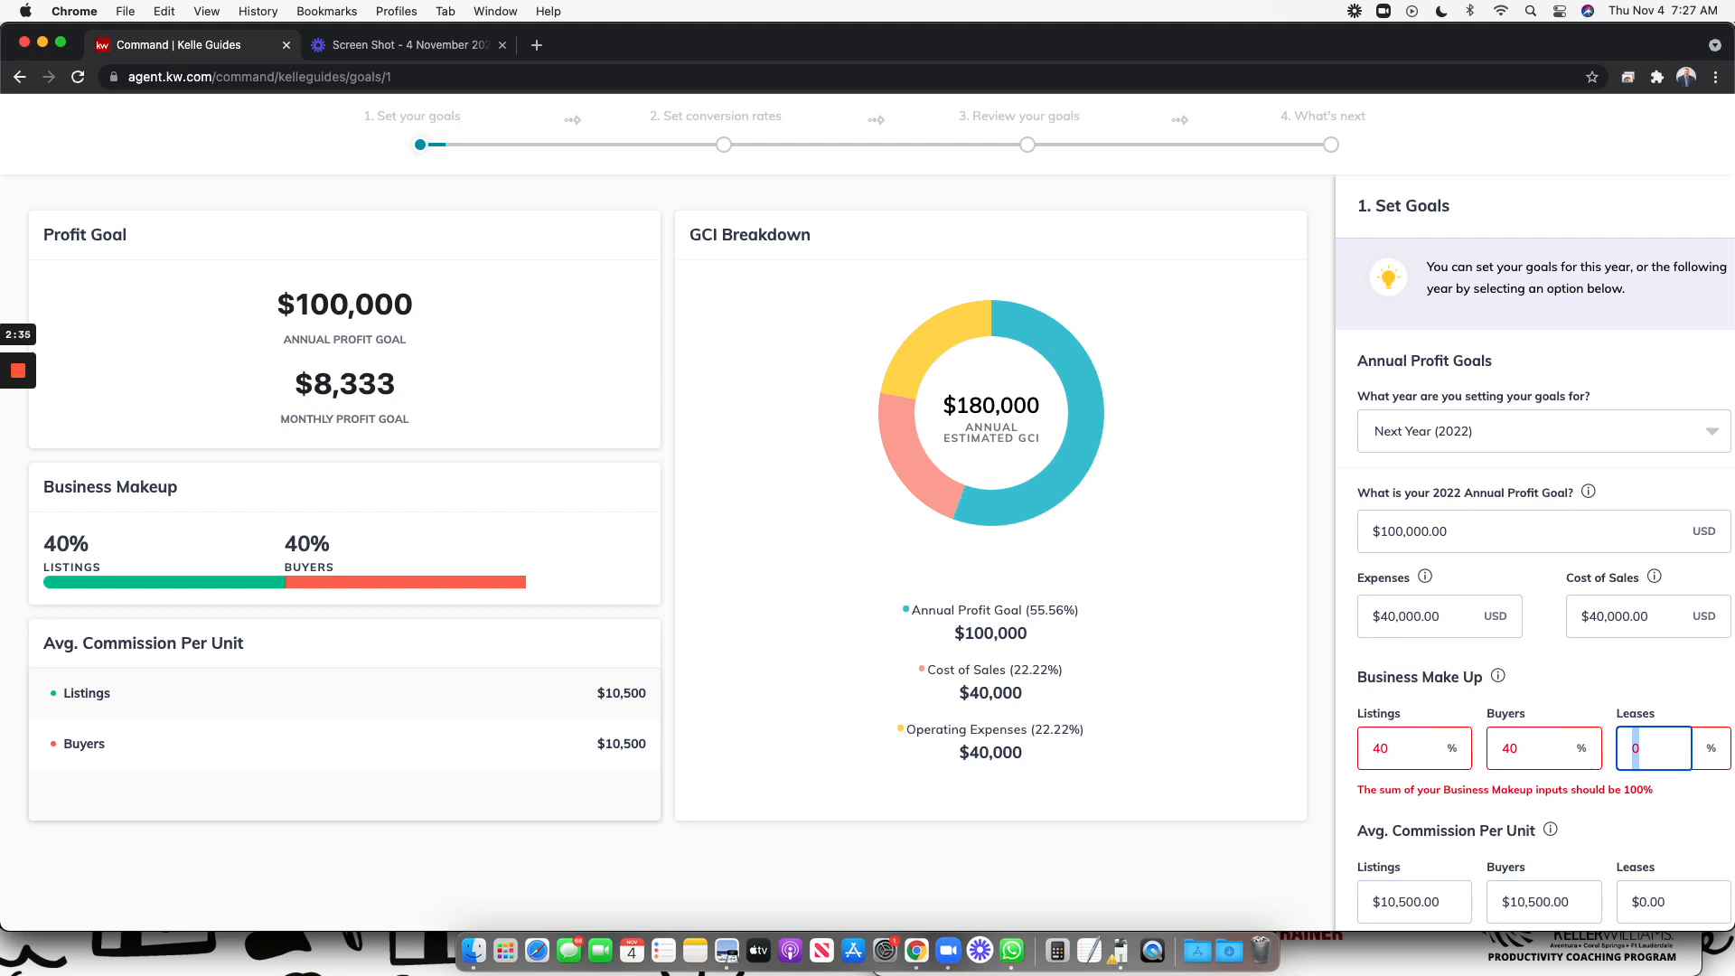
pyautogui.write('20')
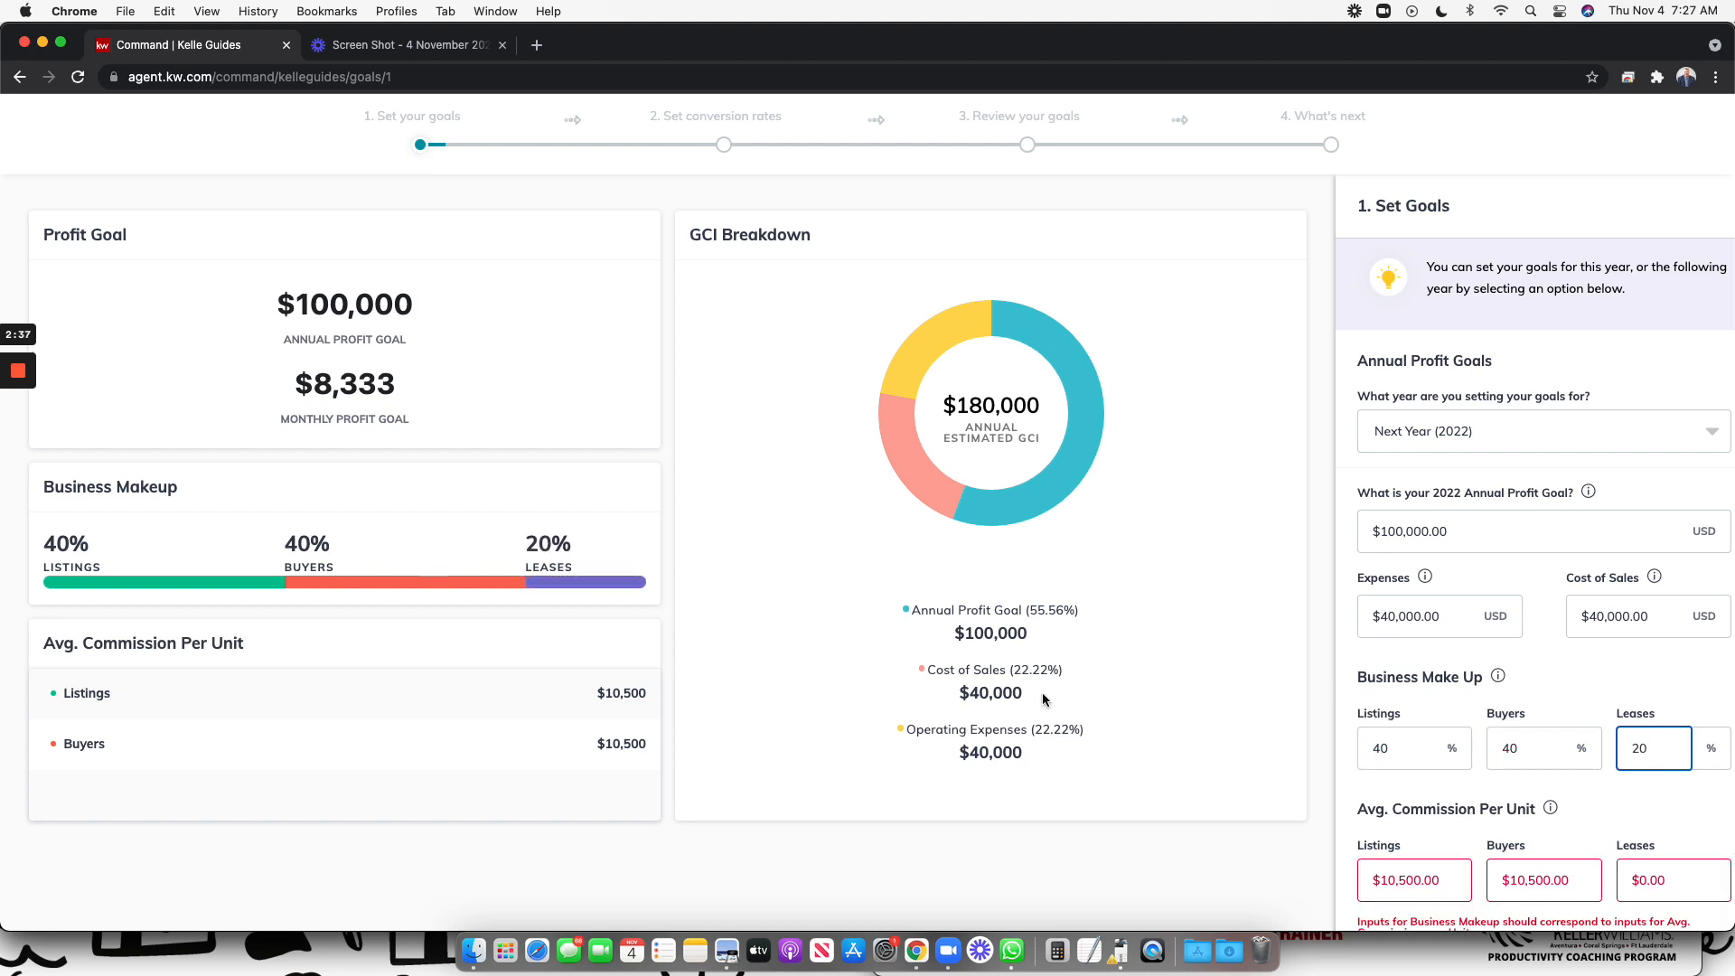
# Step: Set the average commission per unit for leases to $800
pyautogui.click(1629, 880)
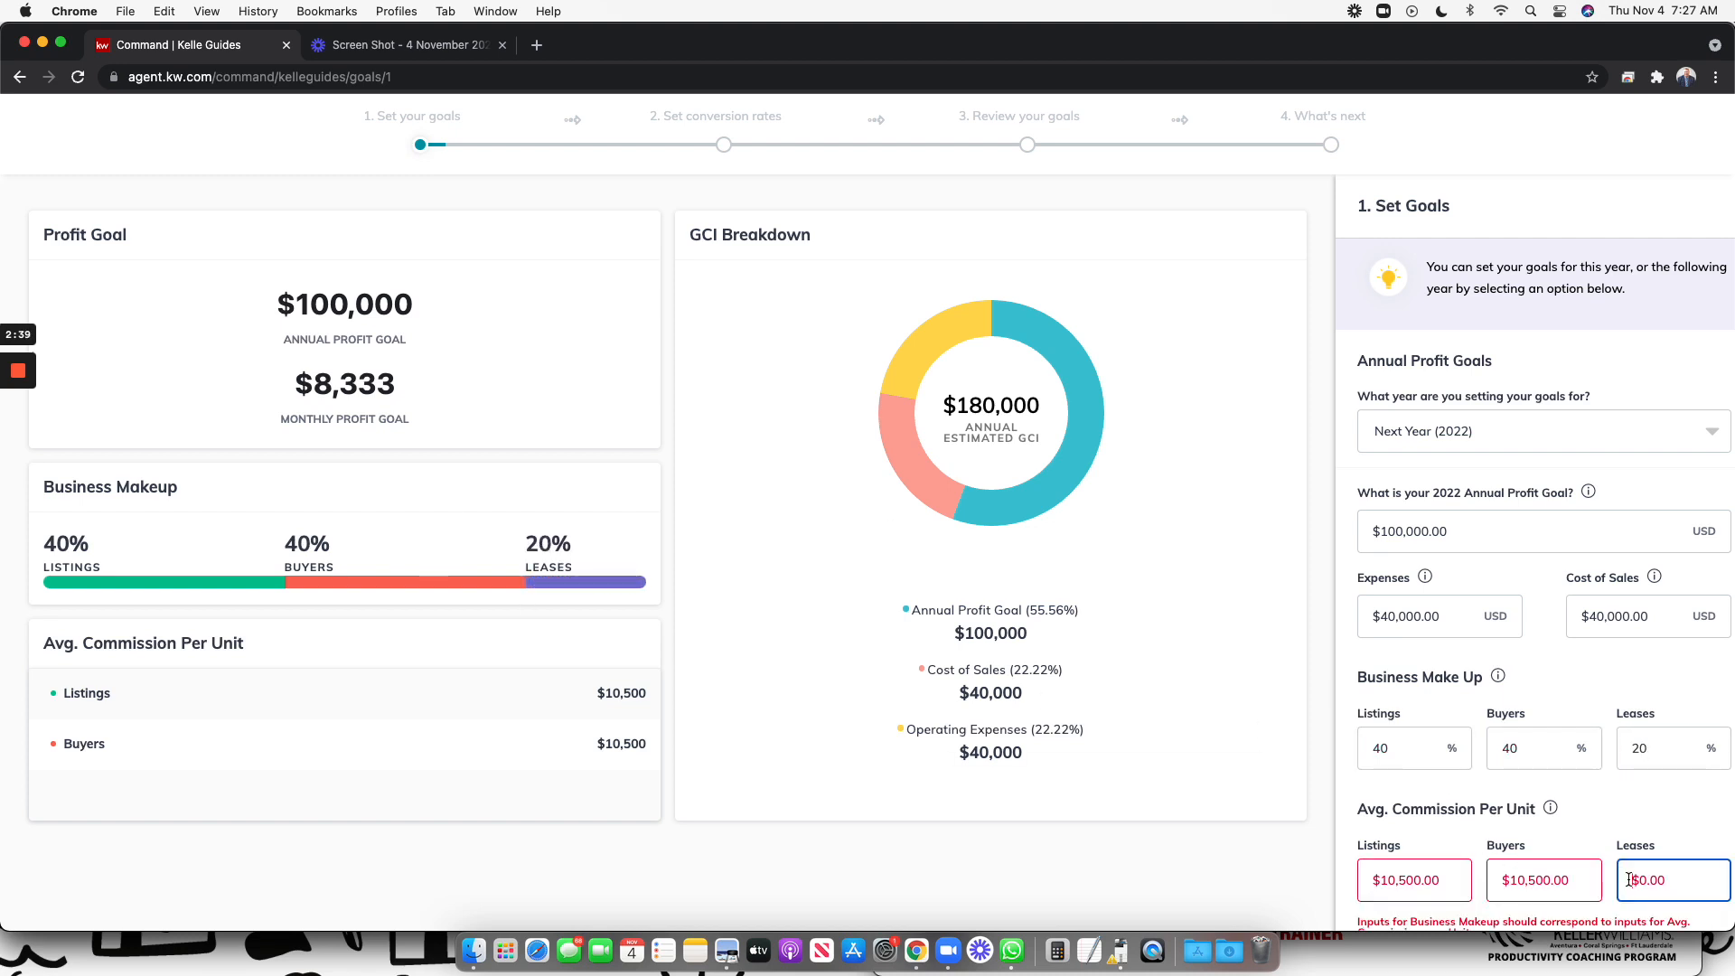
pyautogui.write('1')
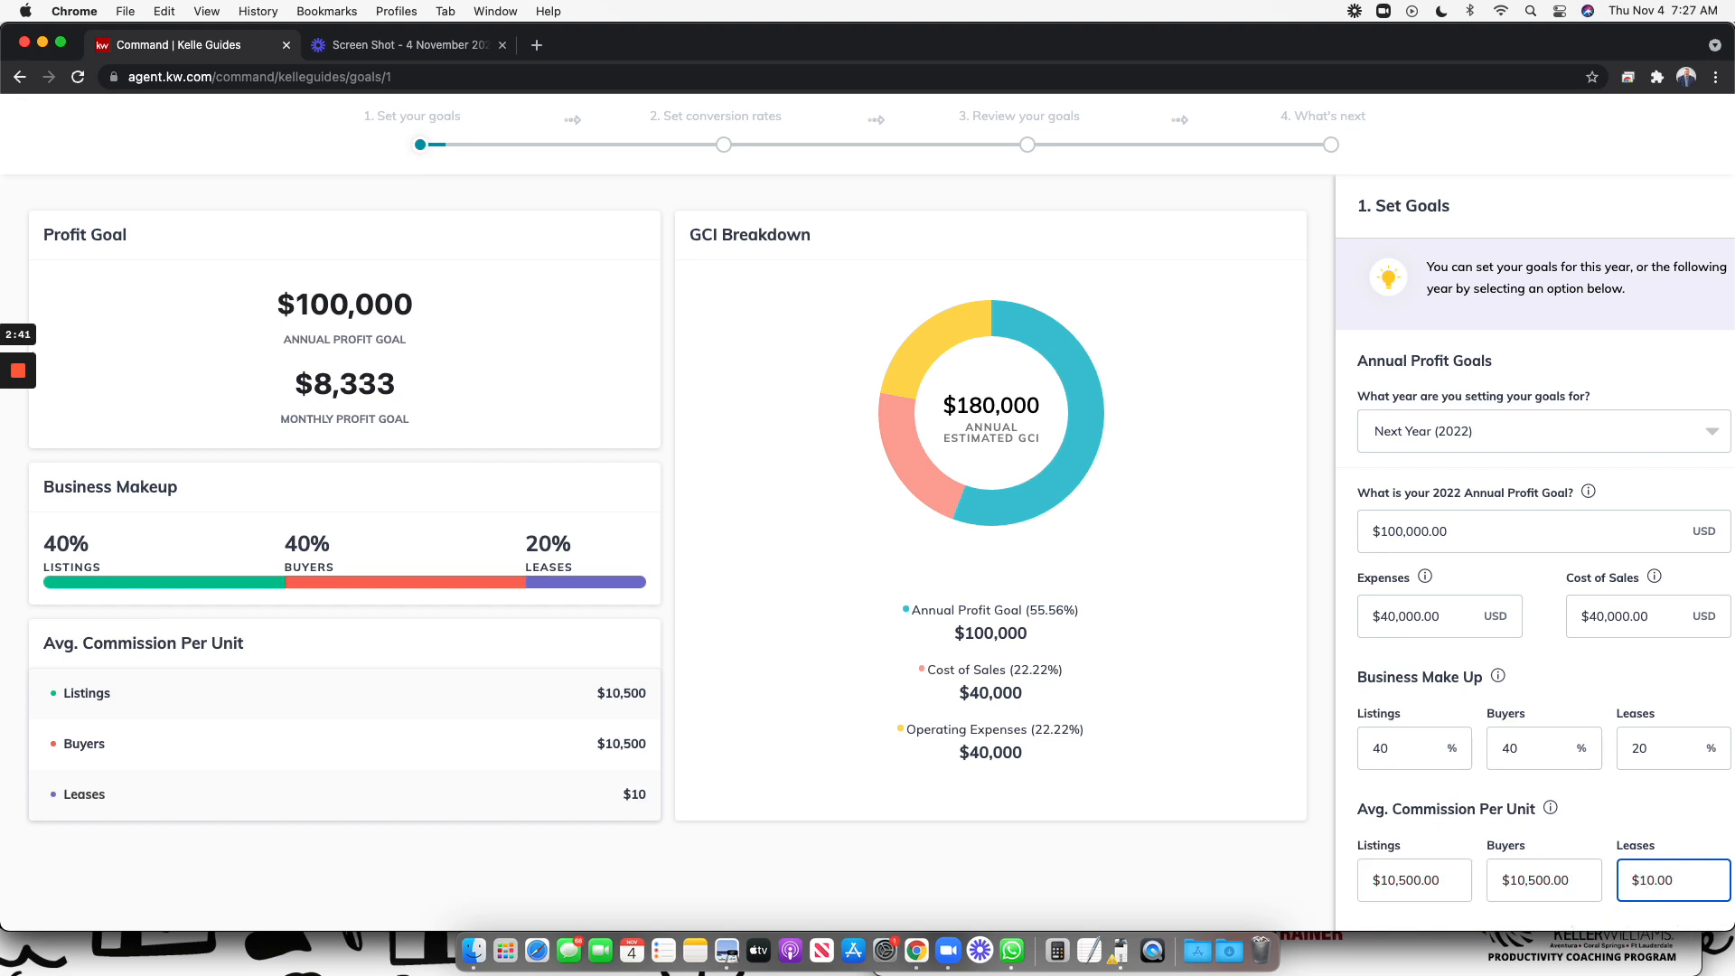
pyautogui.press('BackSpace')
pyautogui.write('800')
pyautogui.click(1694, 838)
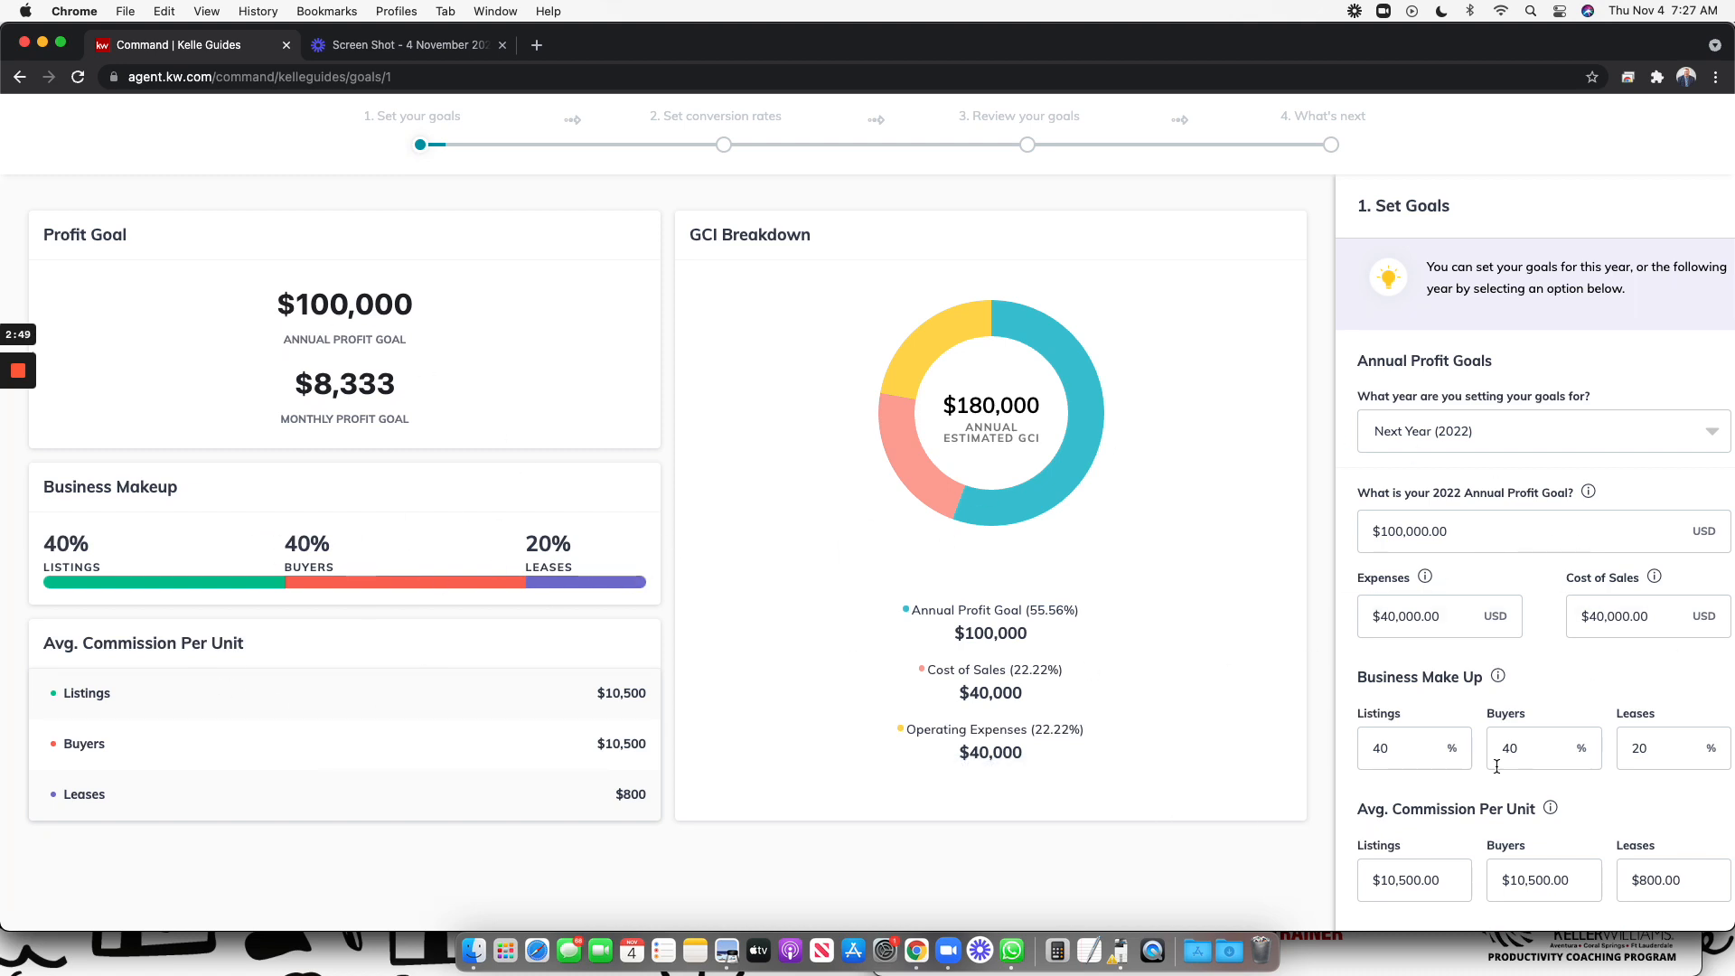
# Step: Set the business make up to 0% leases, 50% buyers and 50% listings
pyautogui.doubleClick(1640, 748)
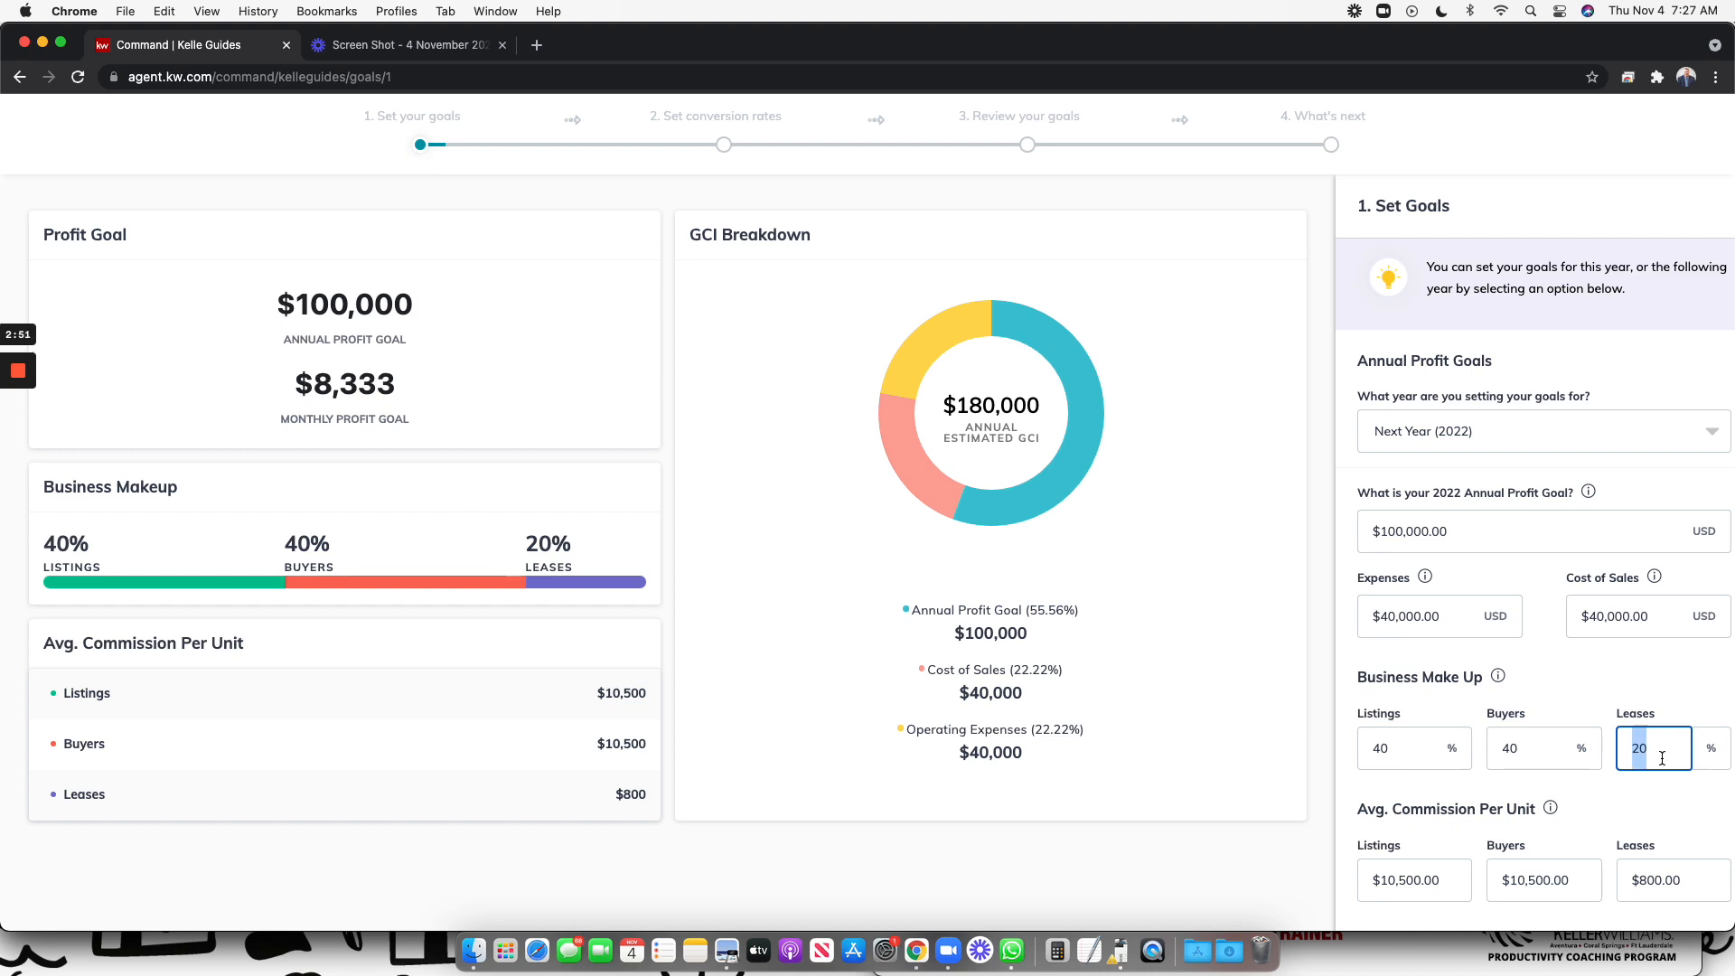
pyautogui.write('0')
pyautogui.doubleClick(1651, 897)
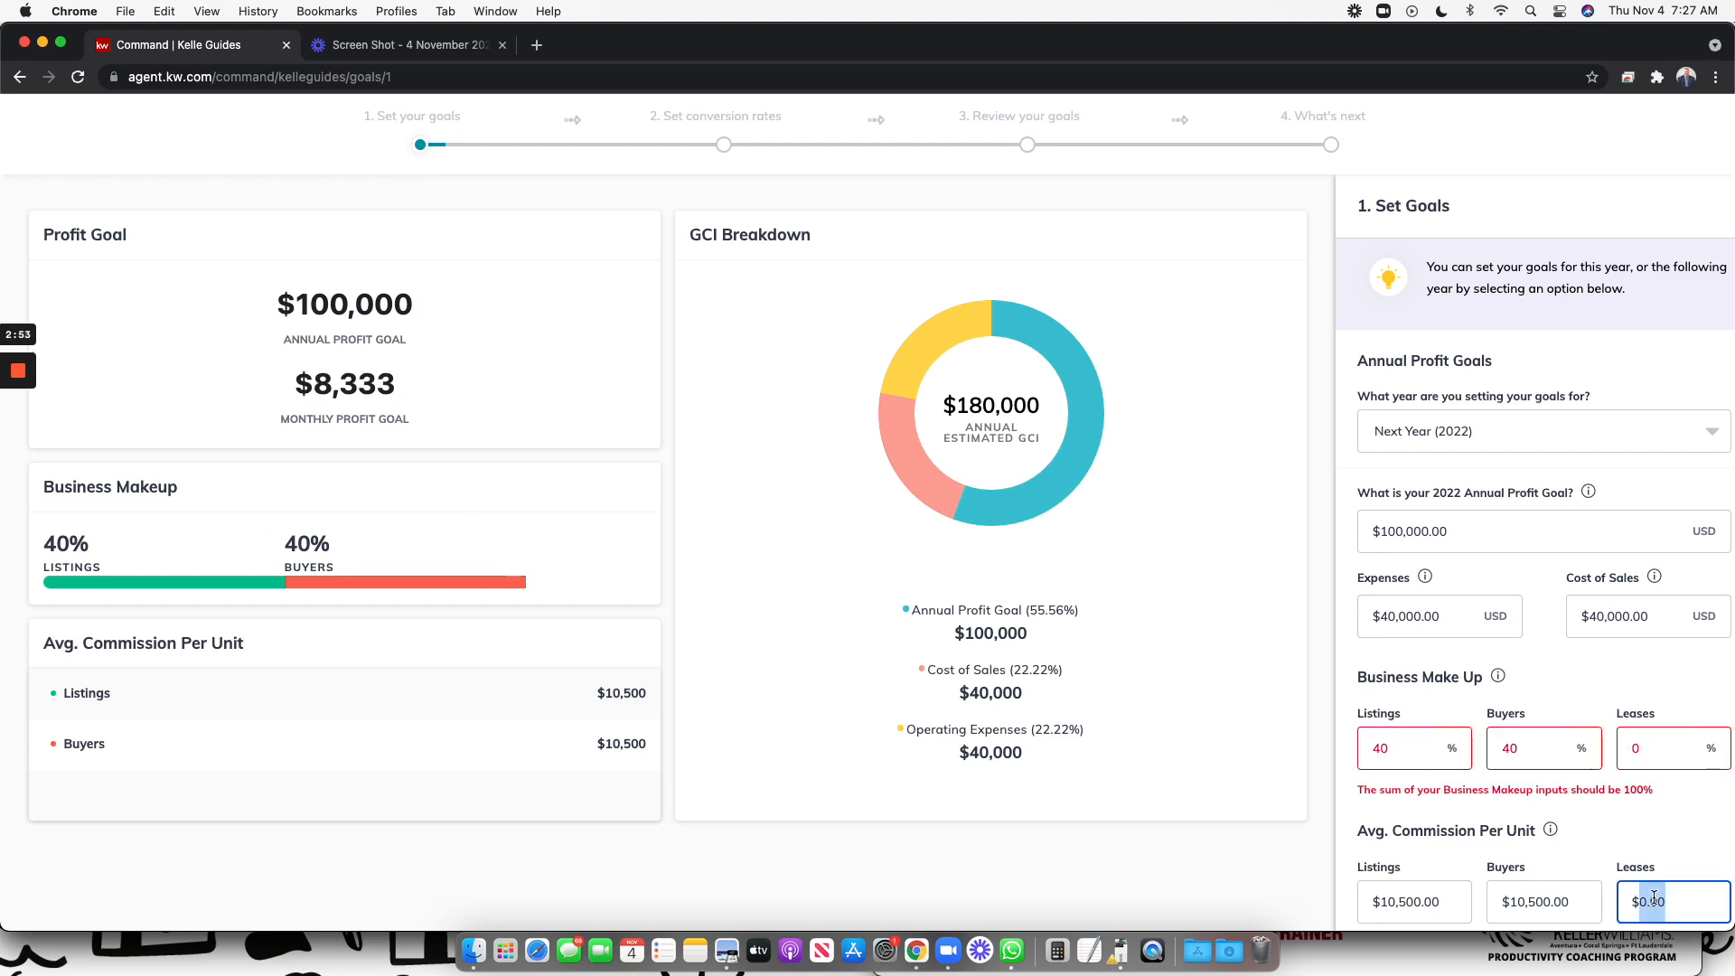
pyautogui.doubleClick(1509, 748)
pyautogui.write('50')
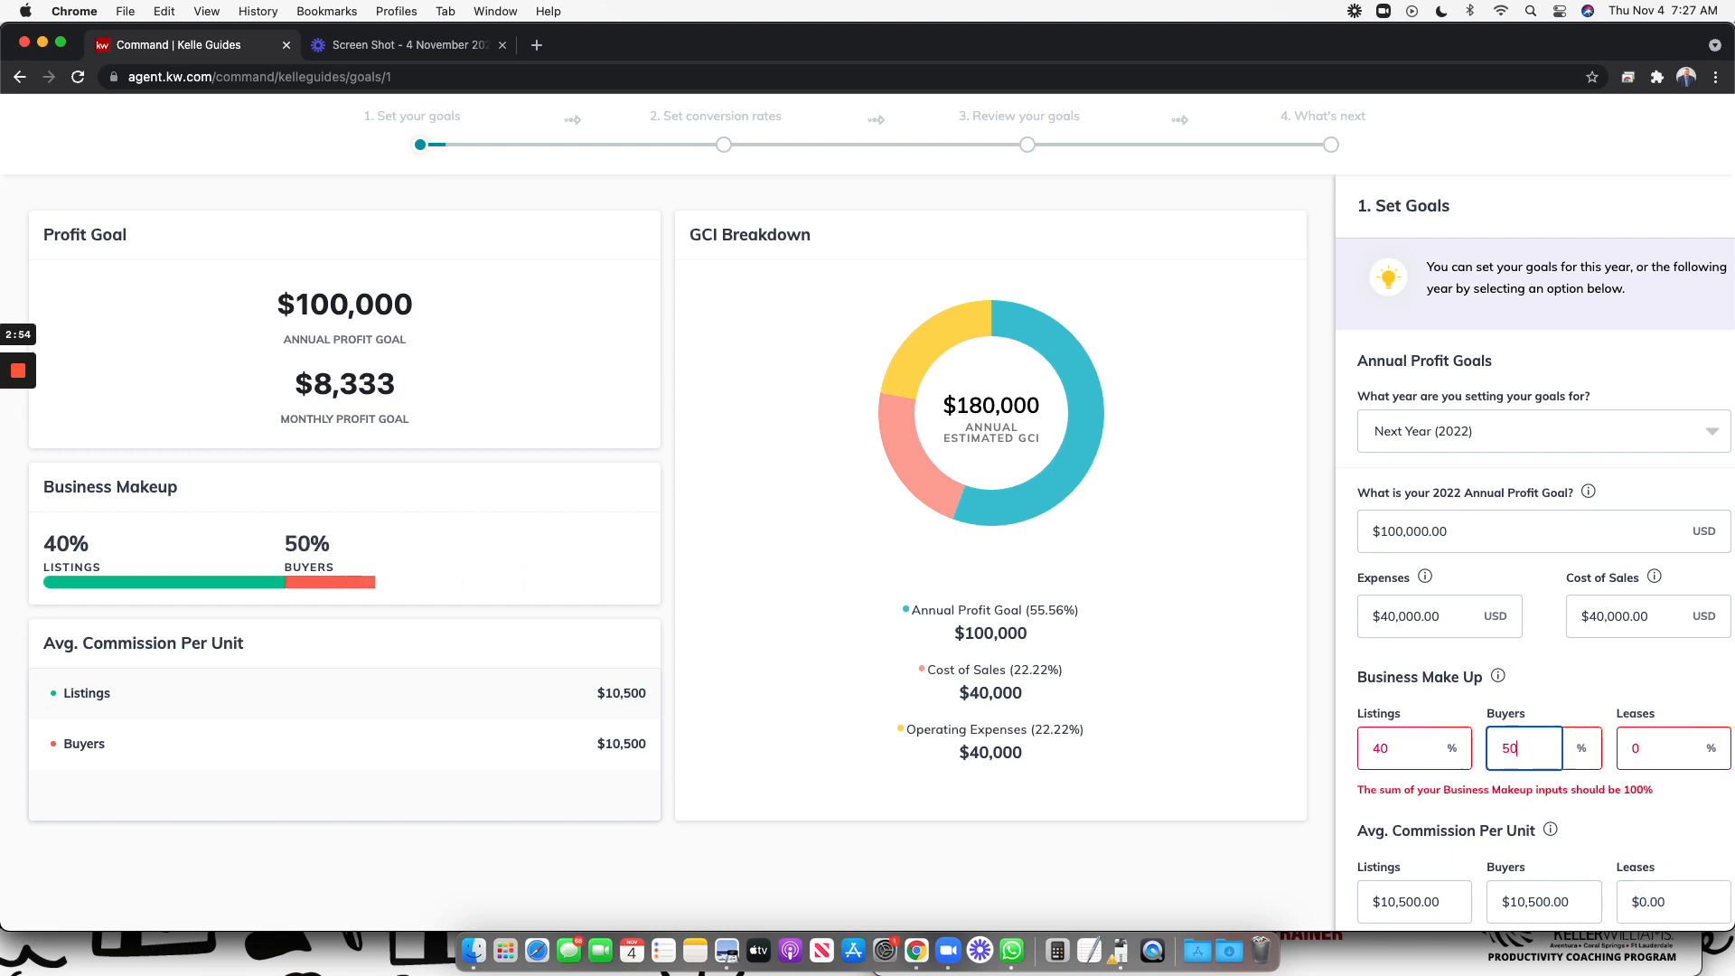
pyautogui.doubleClick(1422, 746)
pyautogui.write('50')
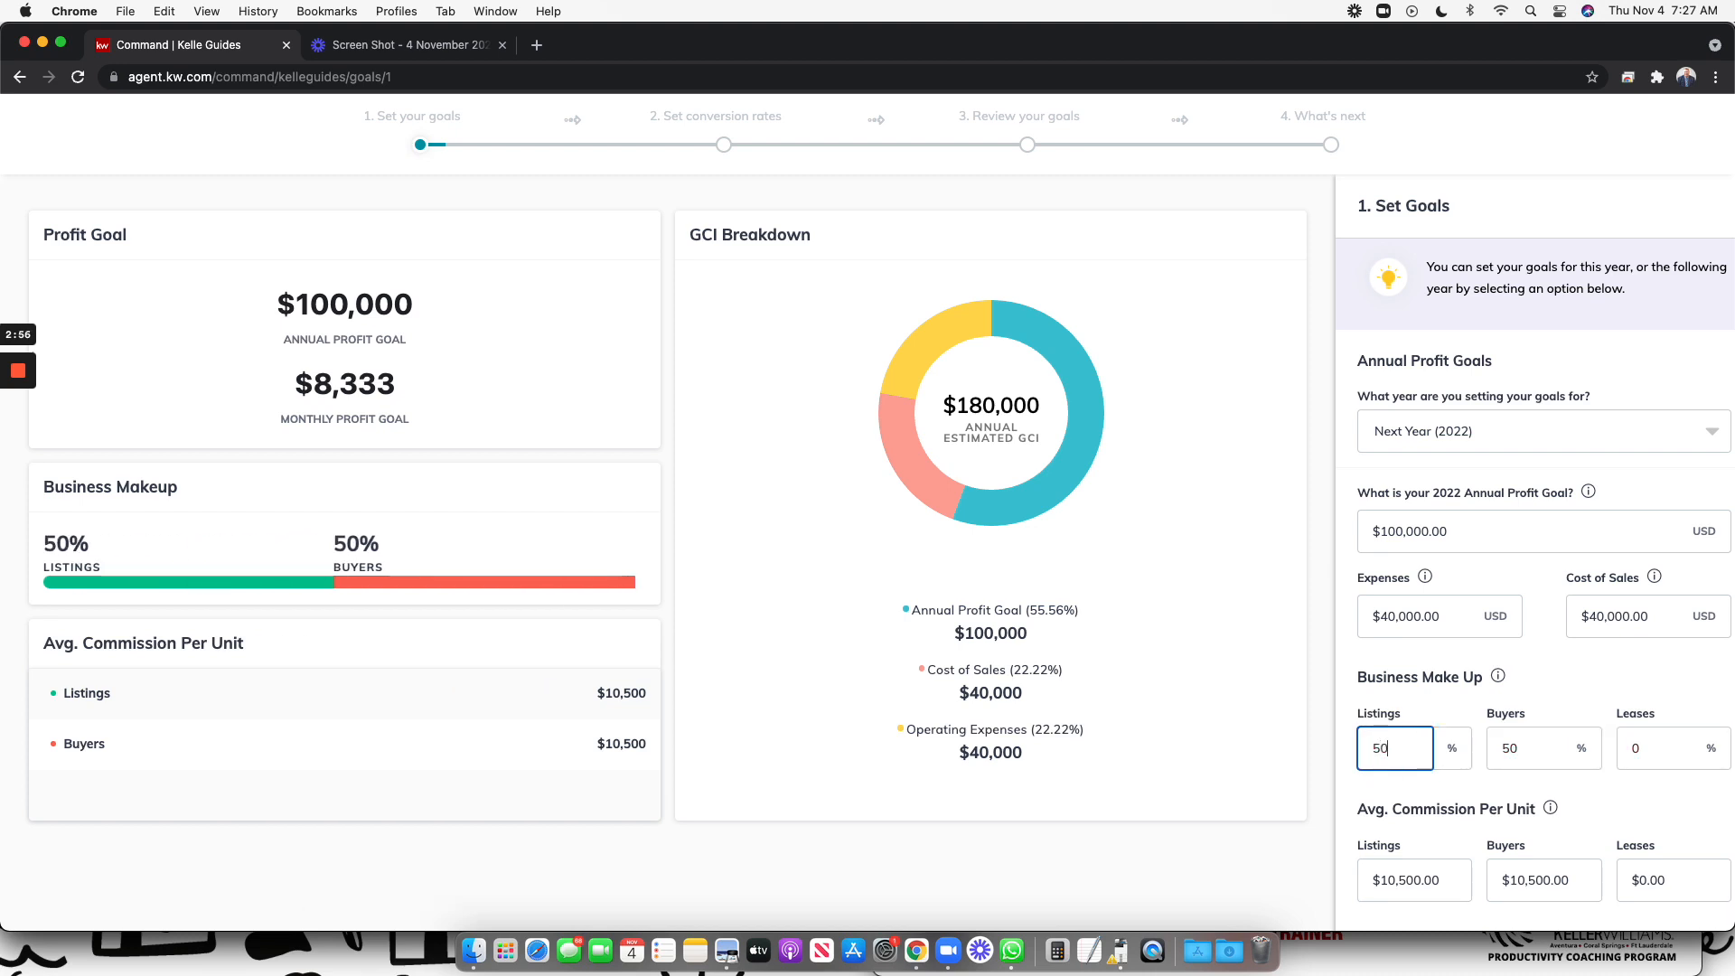
pyautogui.click(1505, 671)
# Step: Save the annual goals and continue to the goal conversion rates
pyautogui.scroll(-2, 1473, 561)
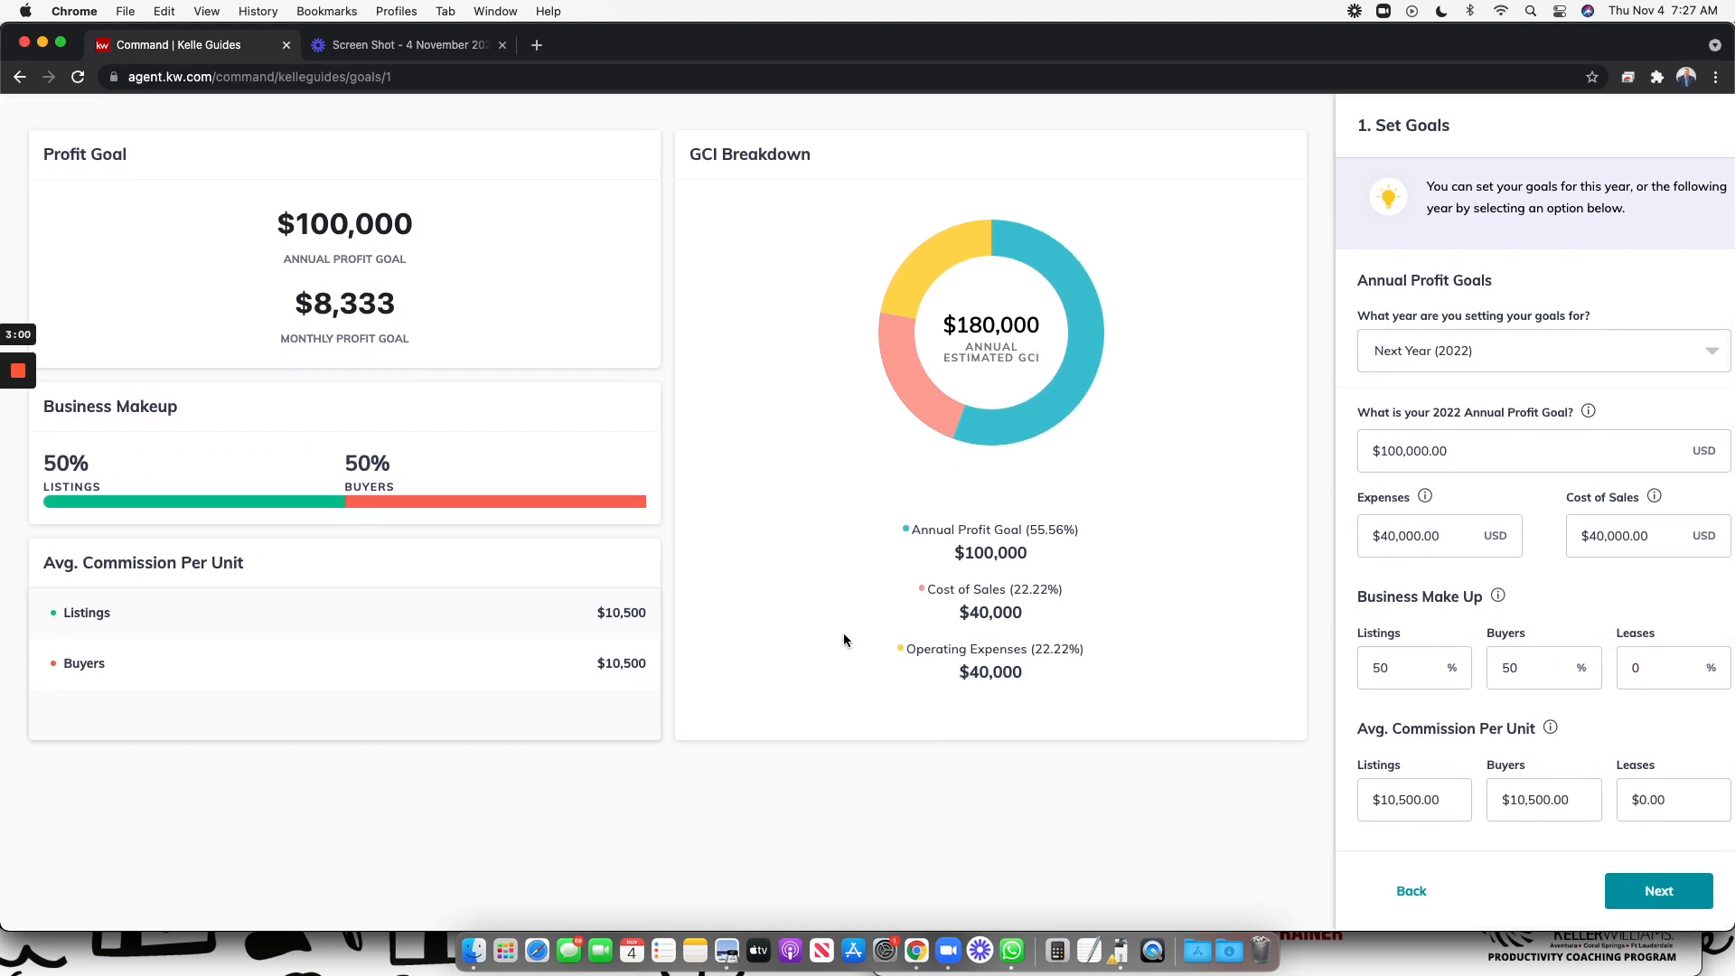
pyautogui.click(1679, 896)
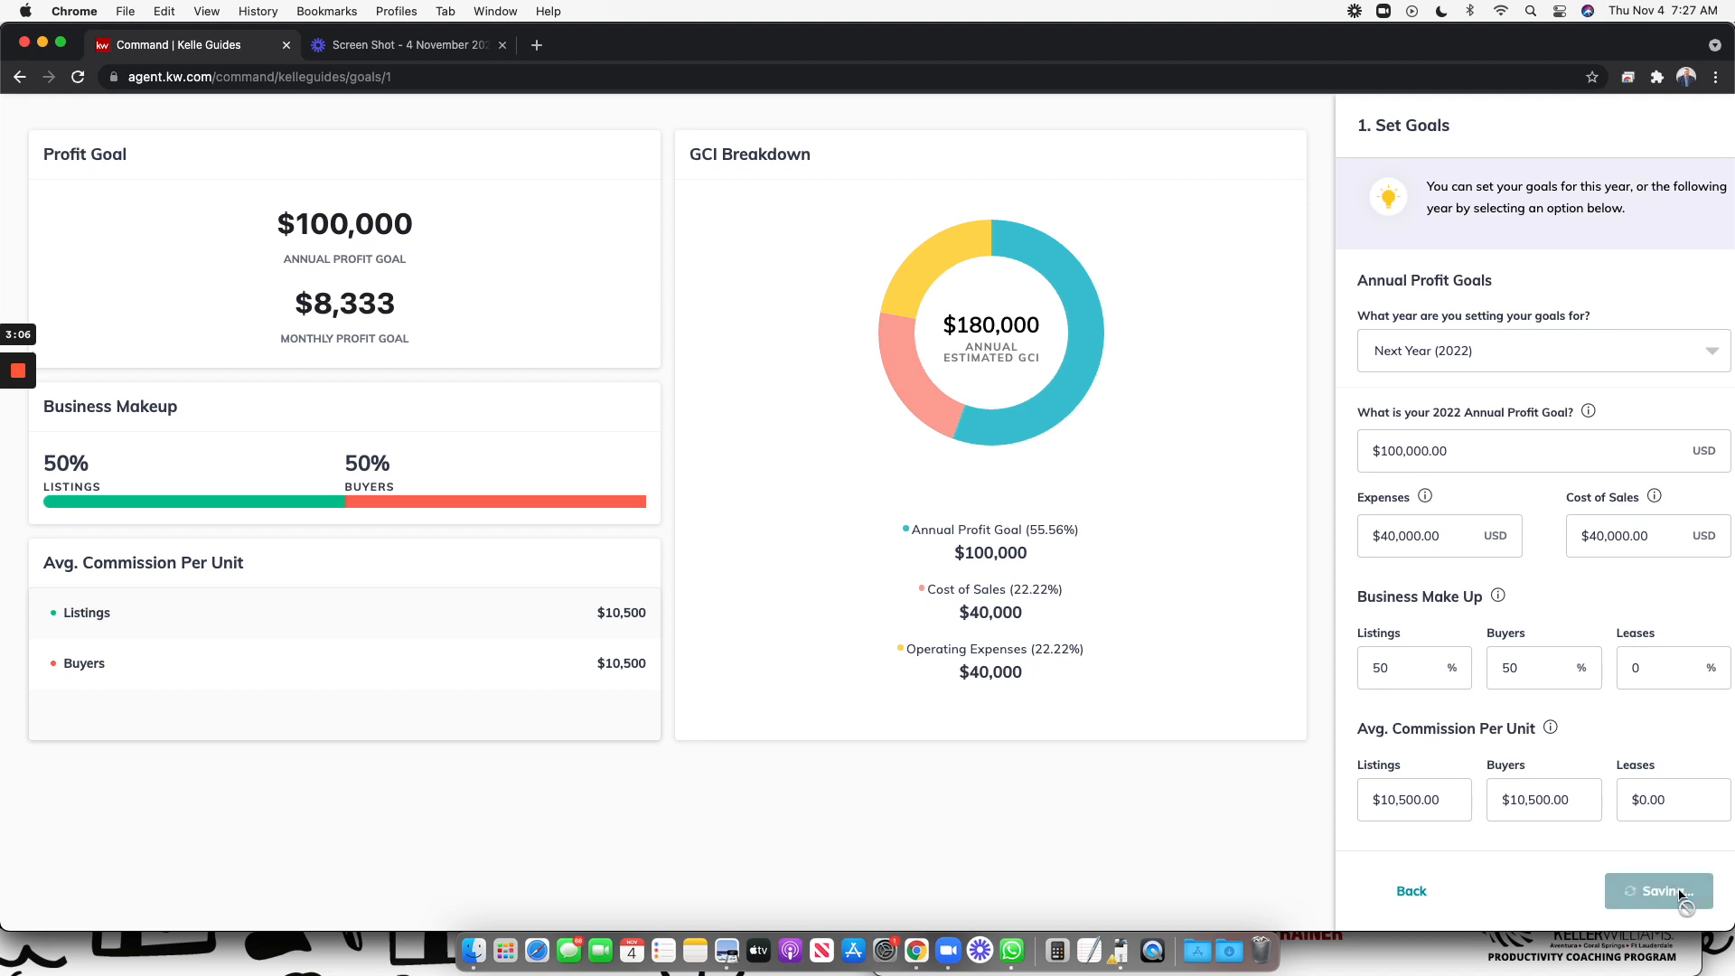
pyautogui.scroll(-3, 680, 360)
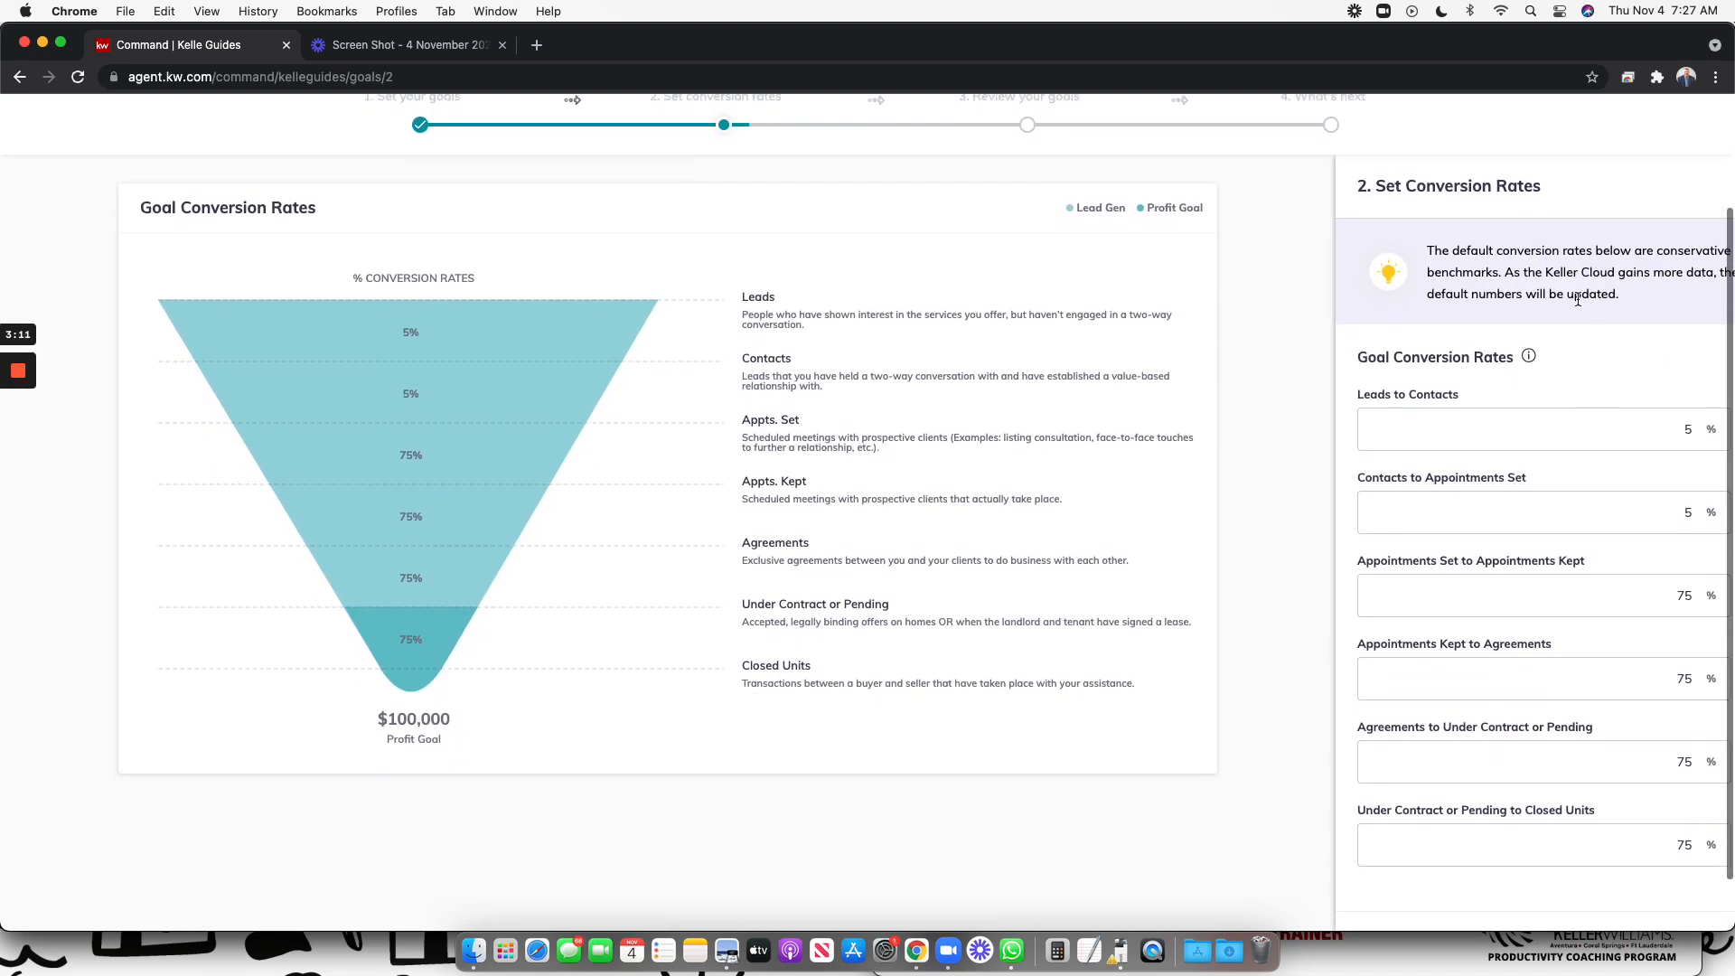
pyautogui.moveTo(1528, 357)
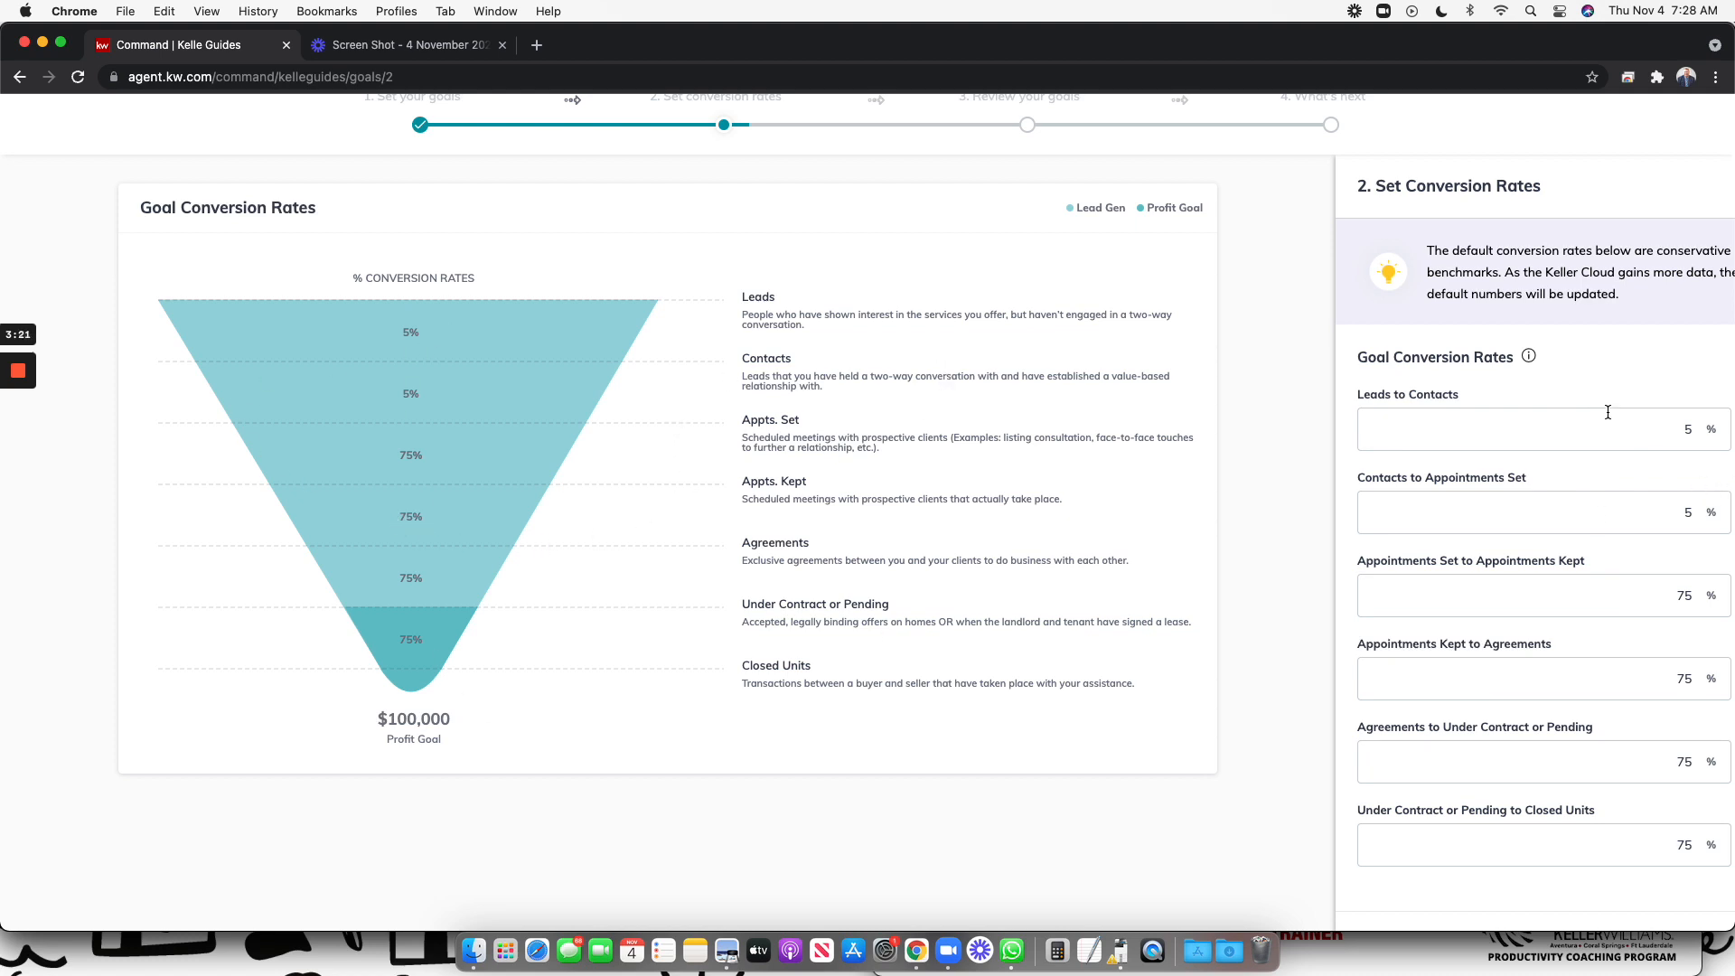
pyautogui.scroll(-1, 1606, 407)
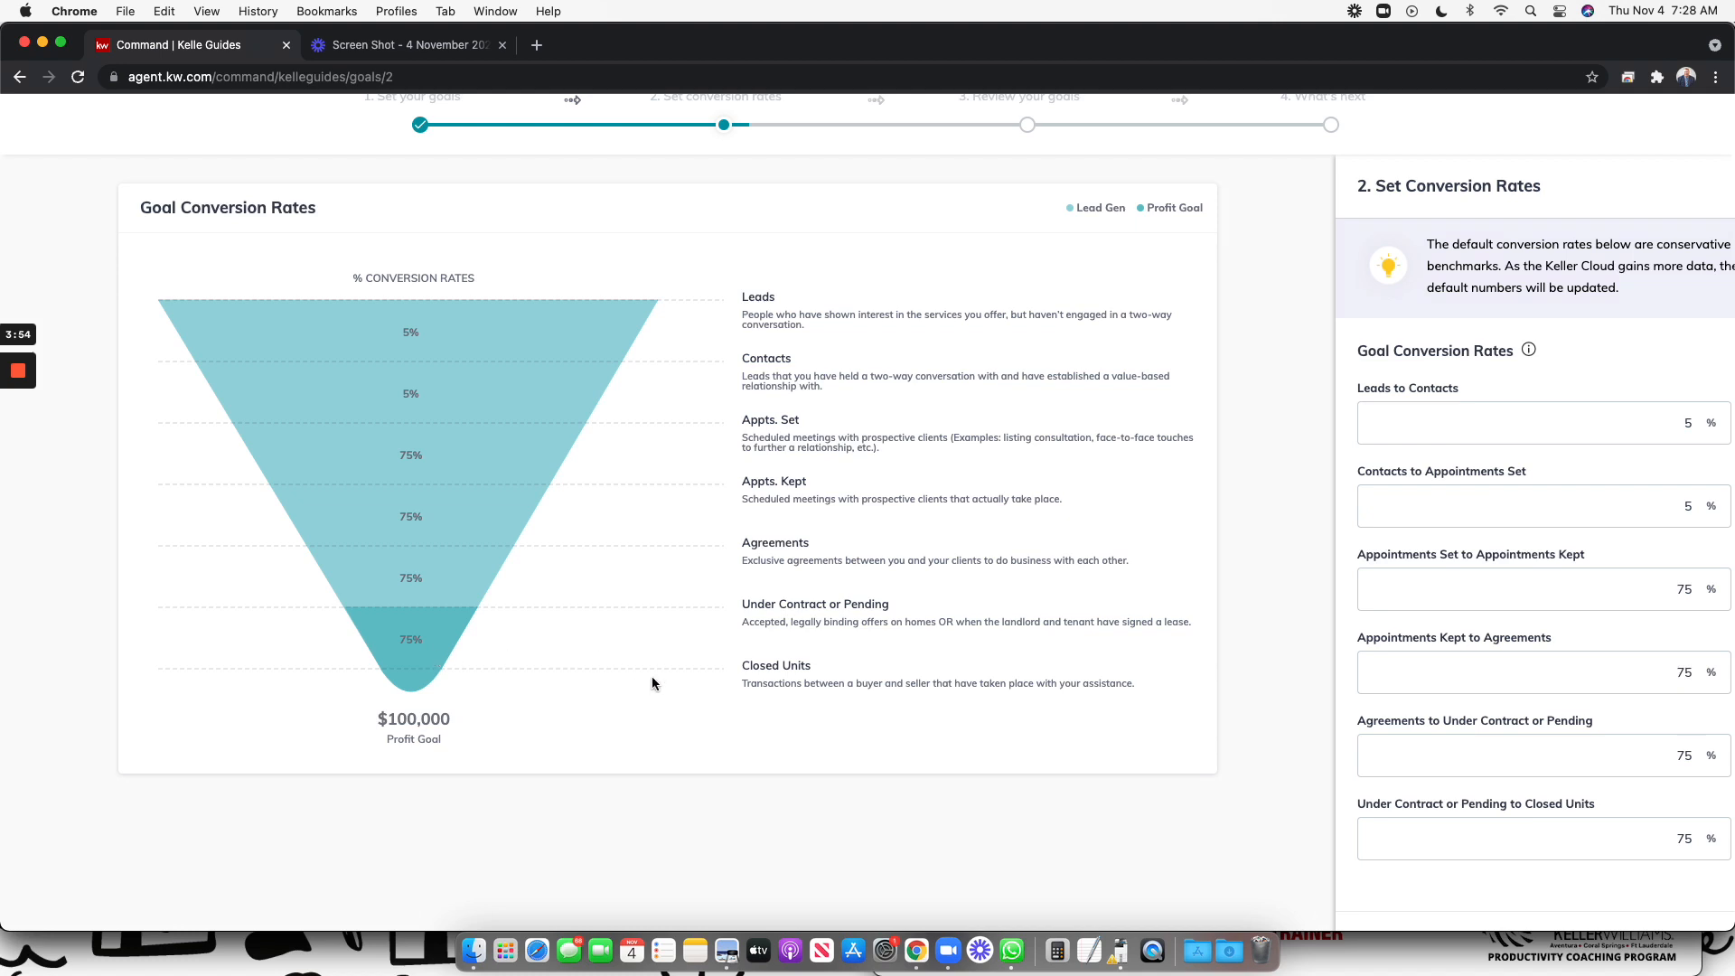
pyautogui.hscroll(-5, 833, 599)
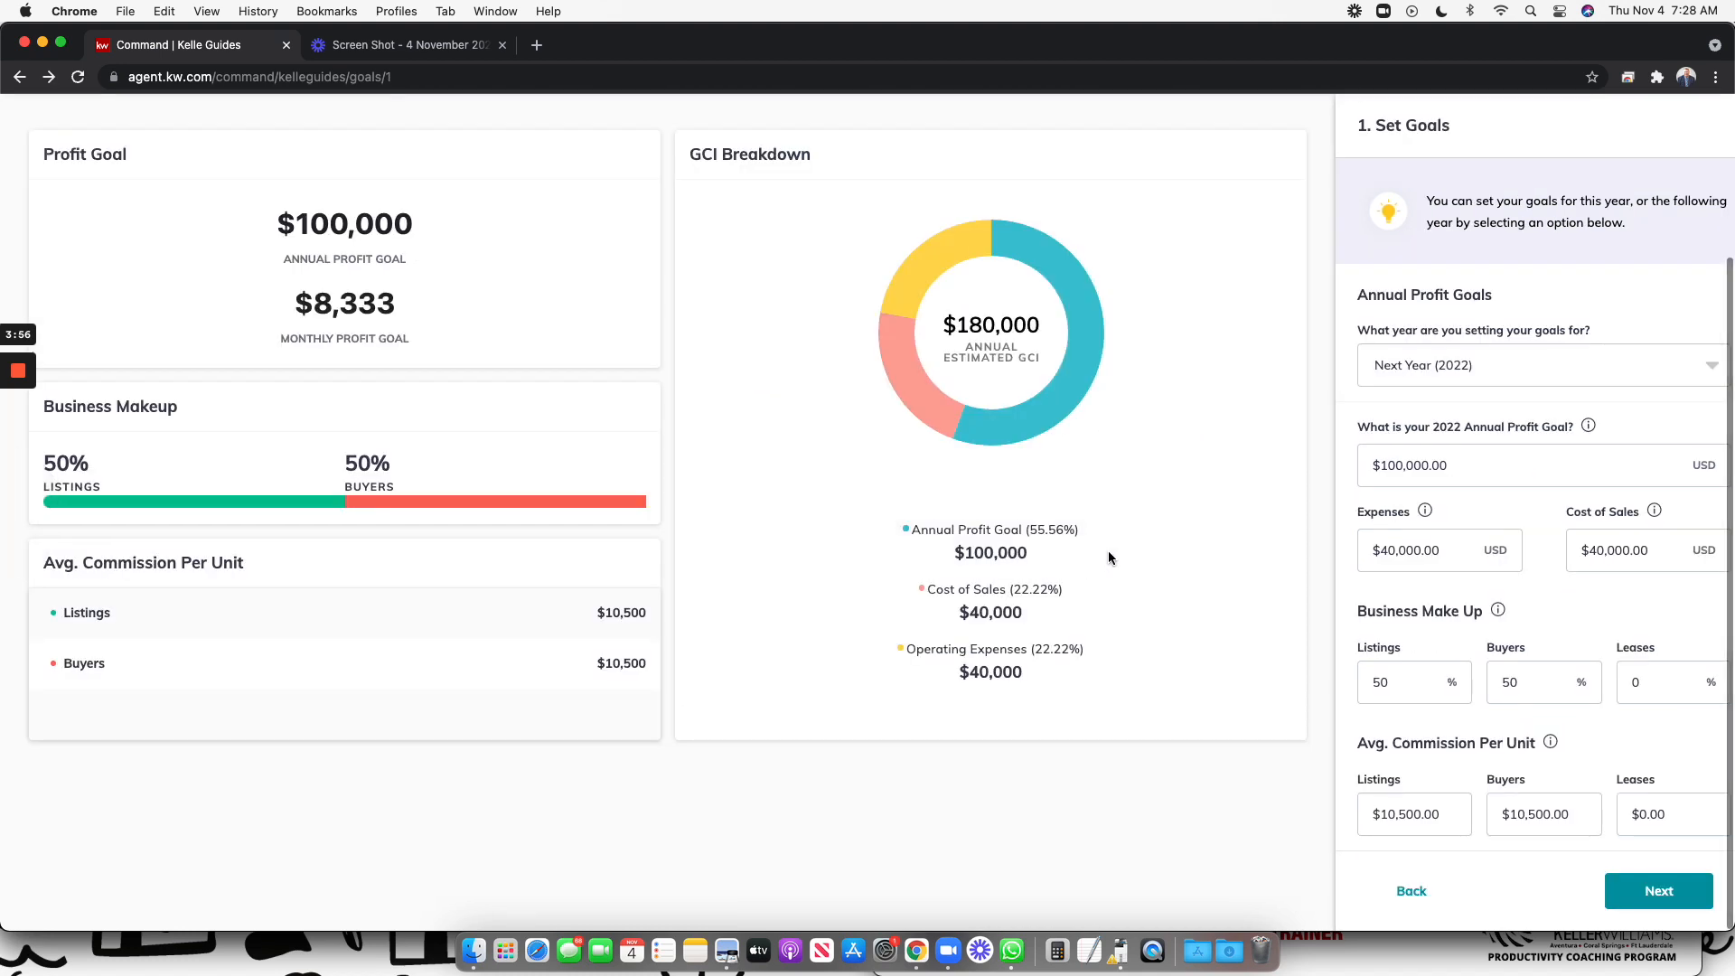
pyautogui.click(1643, 878)
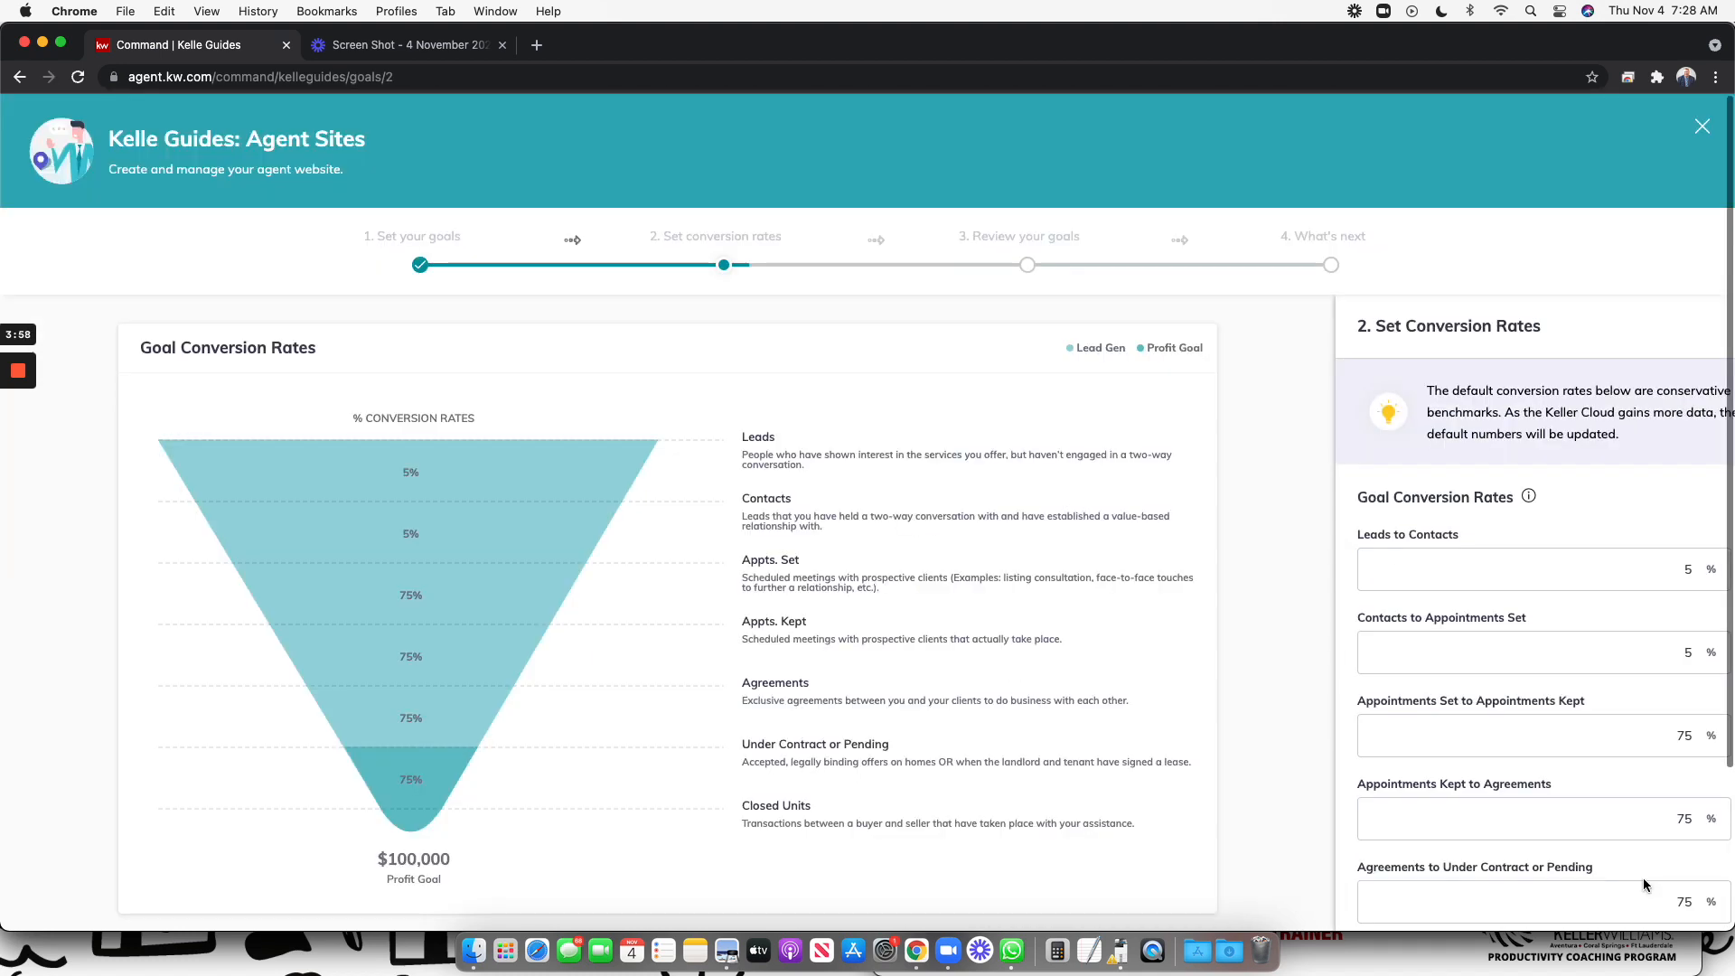
# Step: Try conversion rates of 25% for appointments set to appointments kept and 50% for appointments kept to agreements
pyautogui.scroll(-4, 1625, 578)
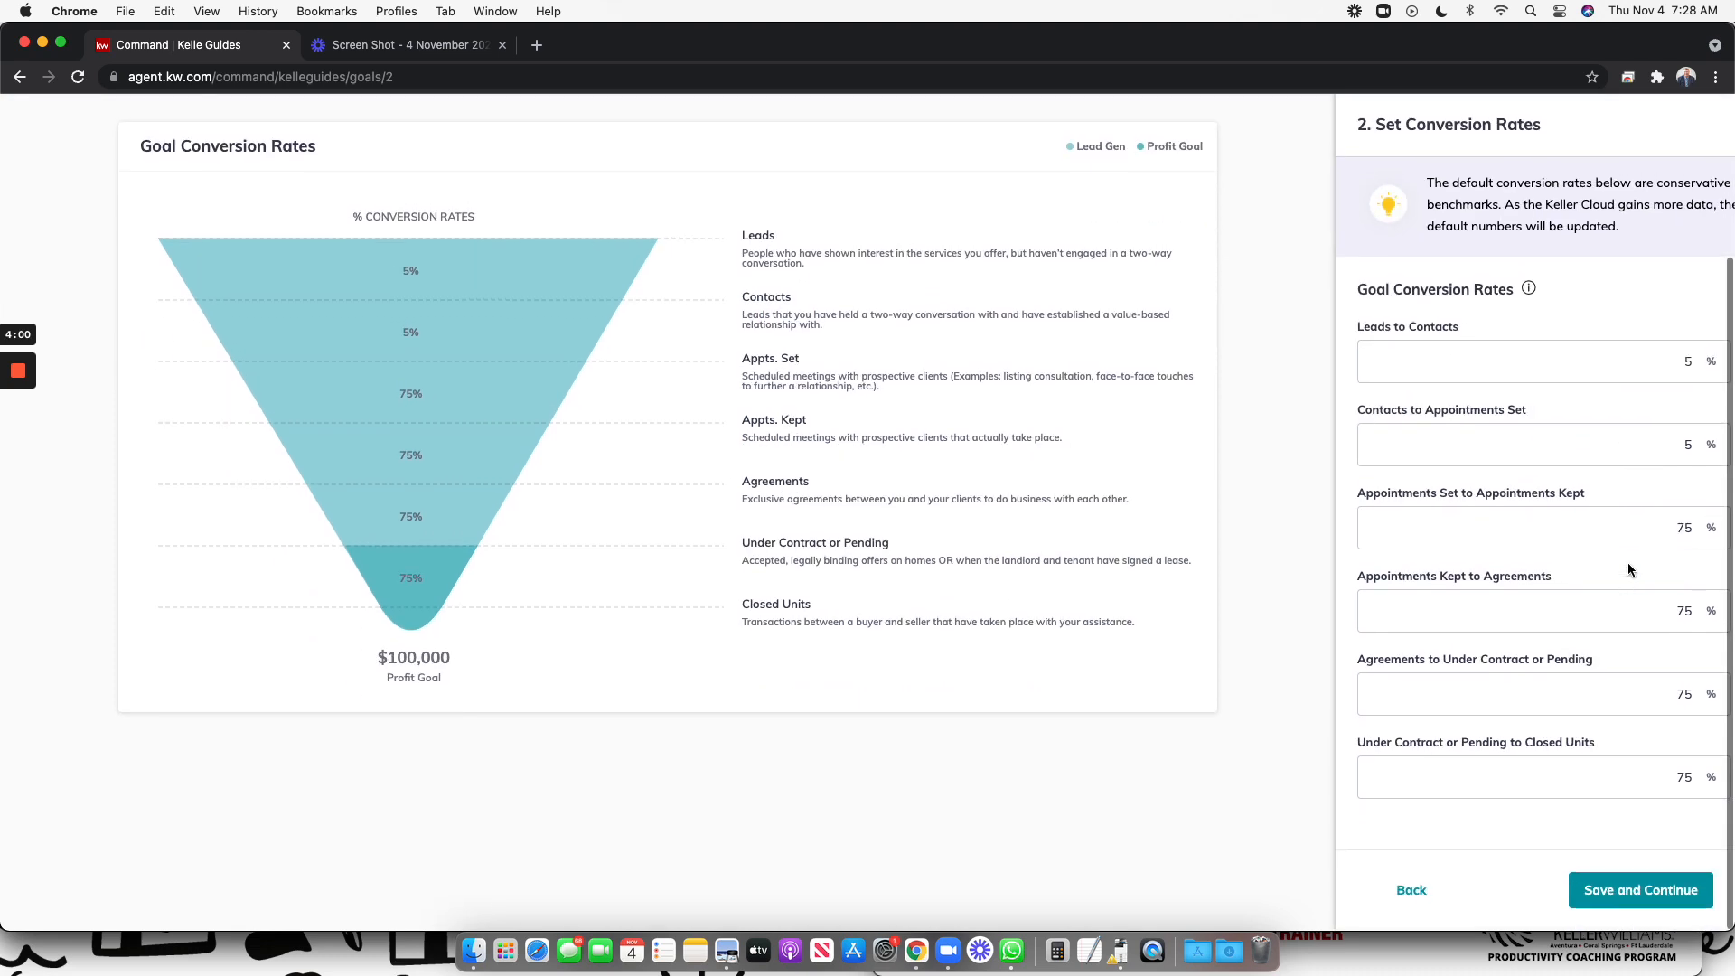
pyautogui.click(1660, 529)
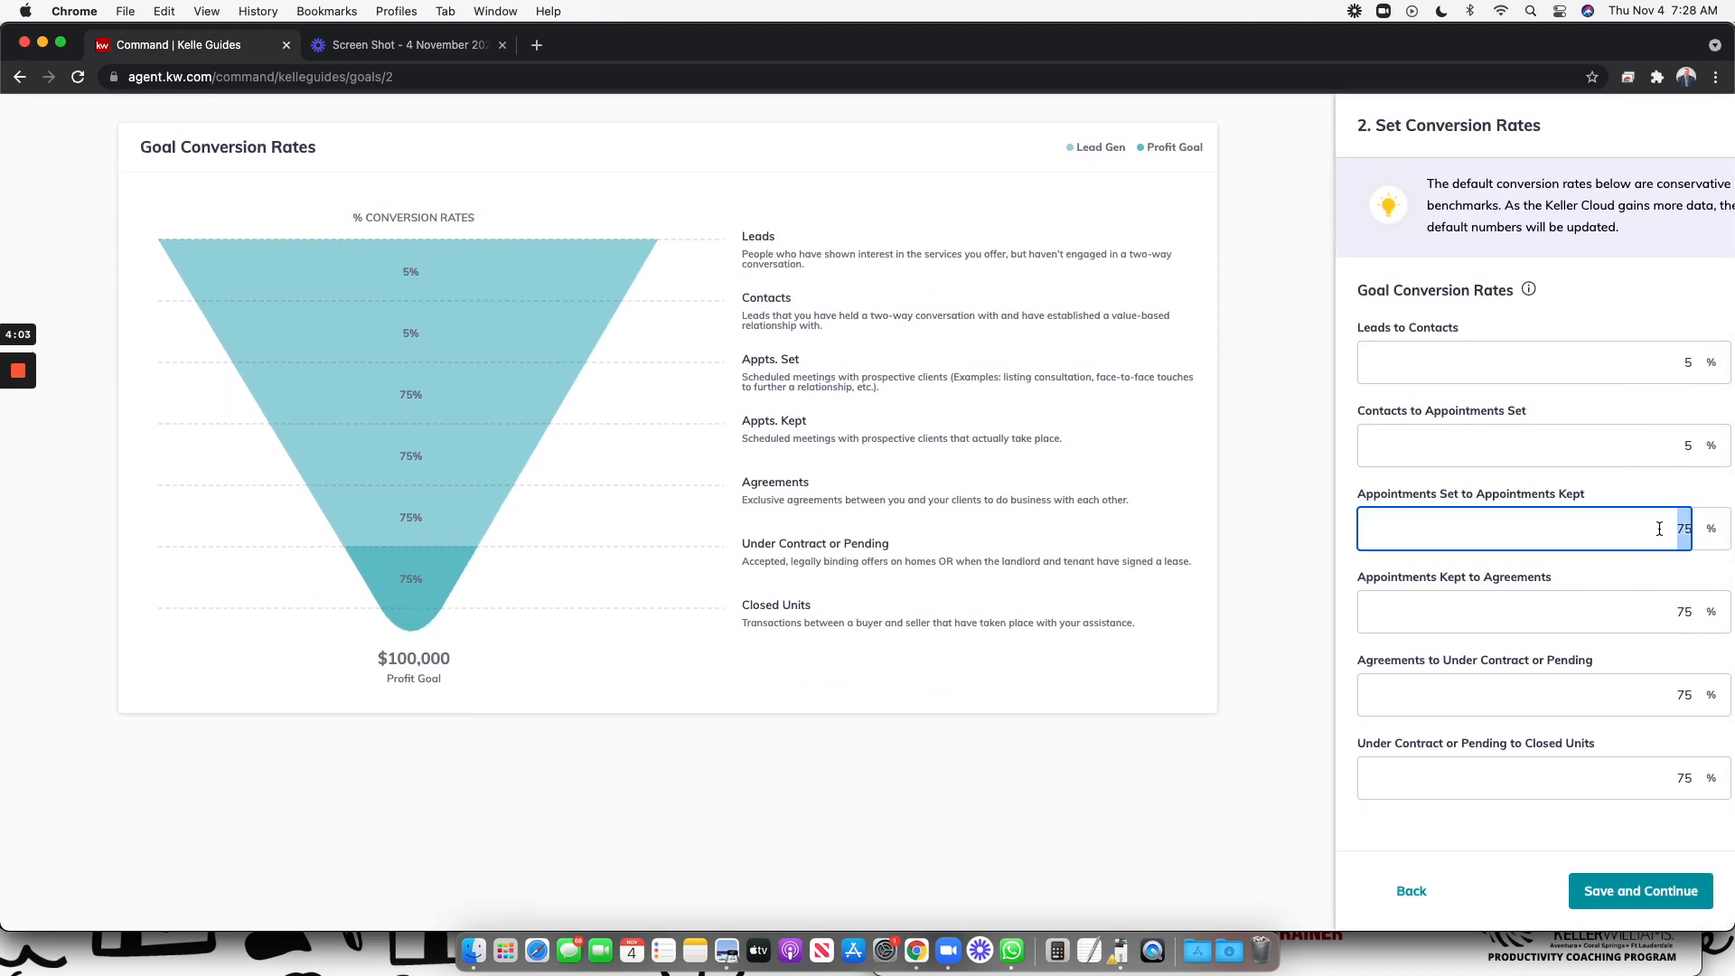
pyautogui.write('25')
pyautogui.click(1630, 608)
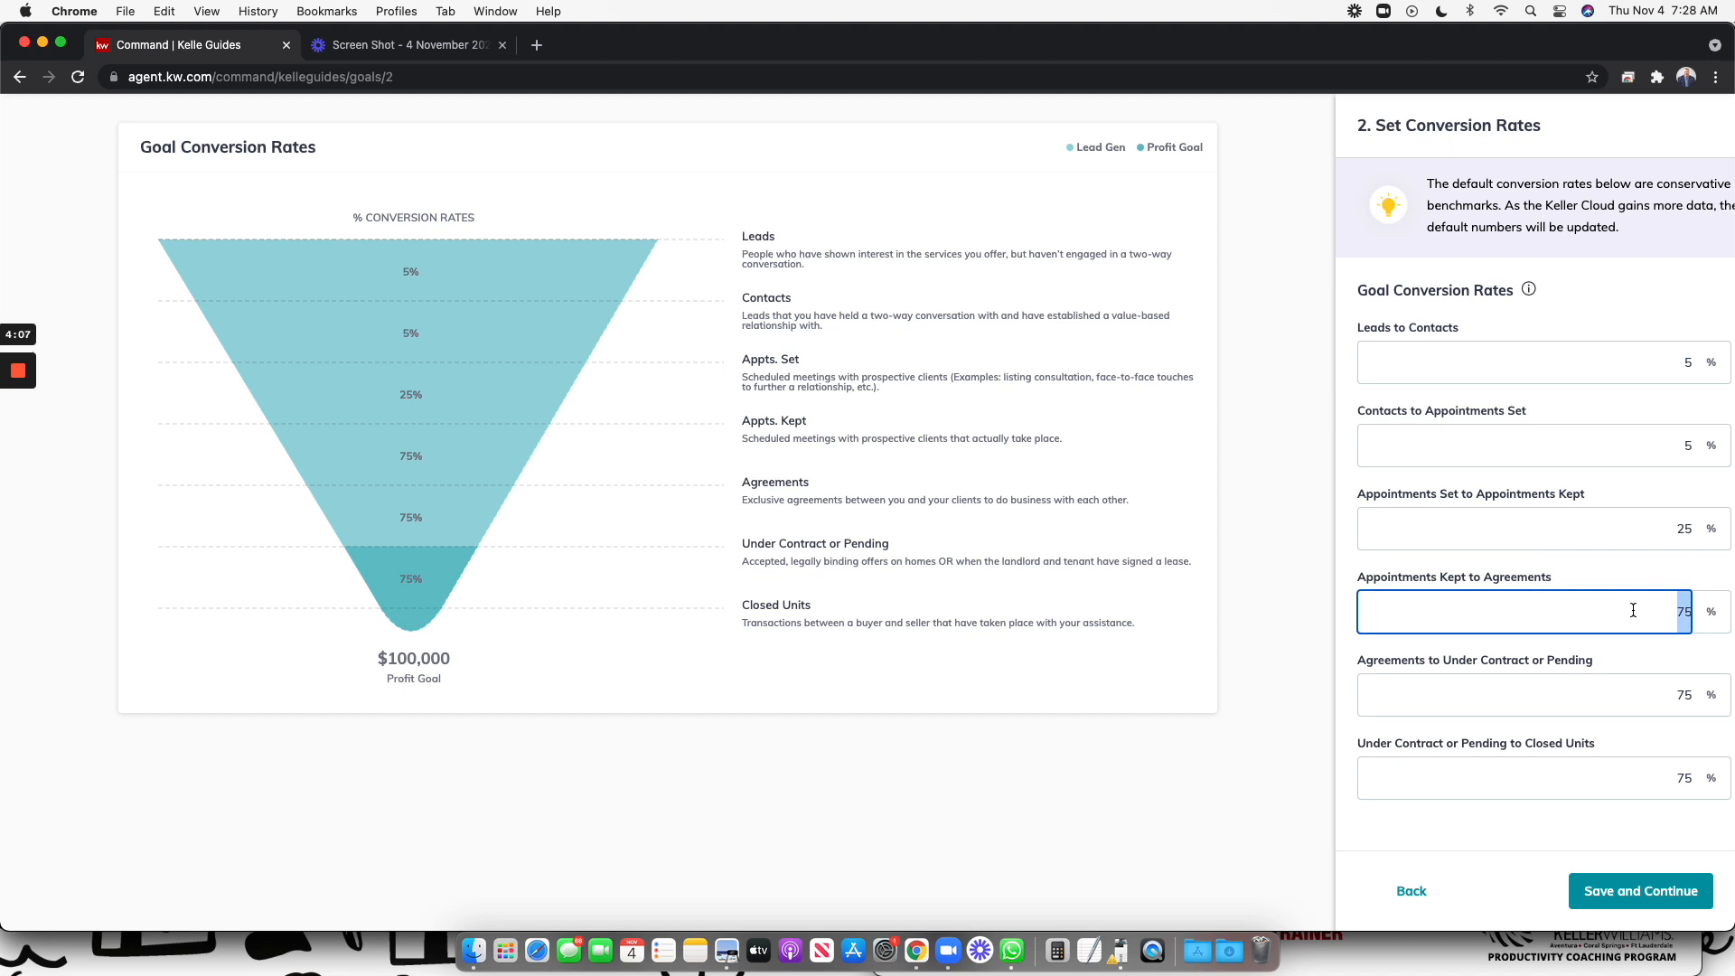
pyautogui.press('BackSpace')
pyautogui.write('50')
# Step: Try 50% for both the agreements to under contract or pending rate and the under contract or pending to closed units rate
pyautogui.click(1635, 693)
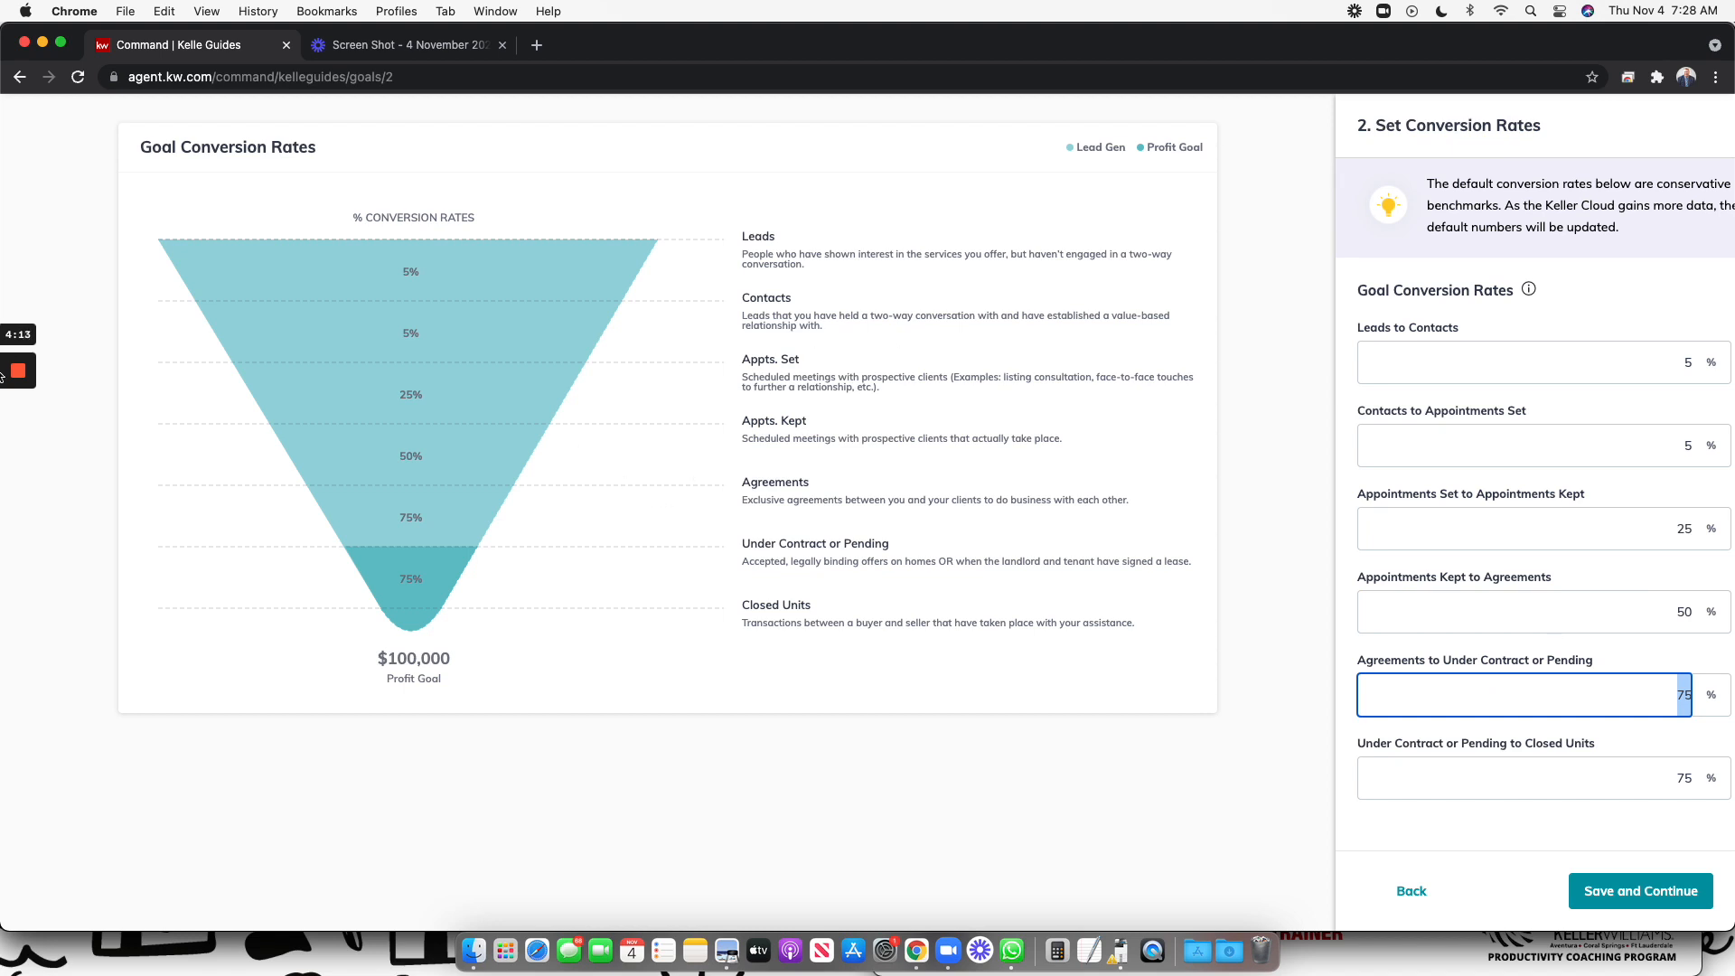
pyautogui.click(18, 445)
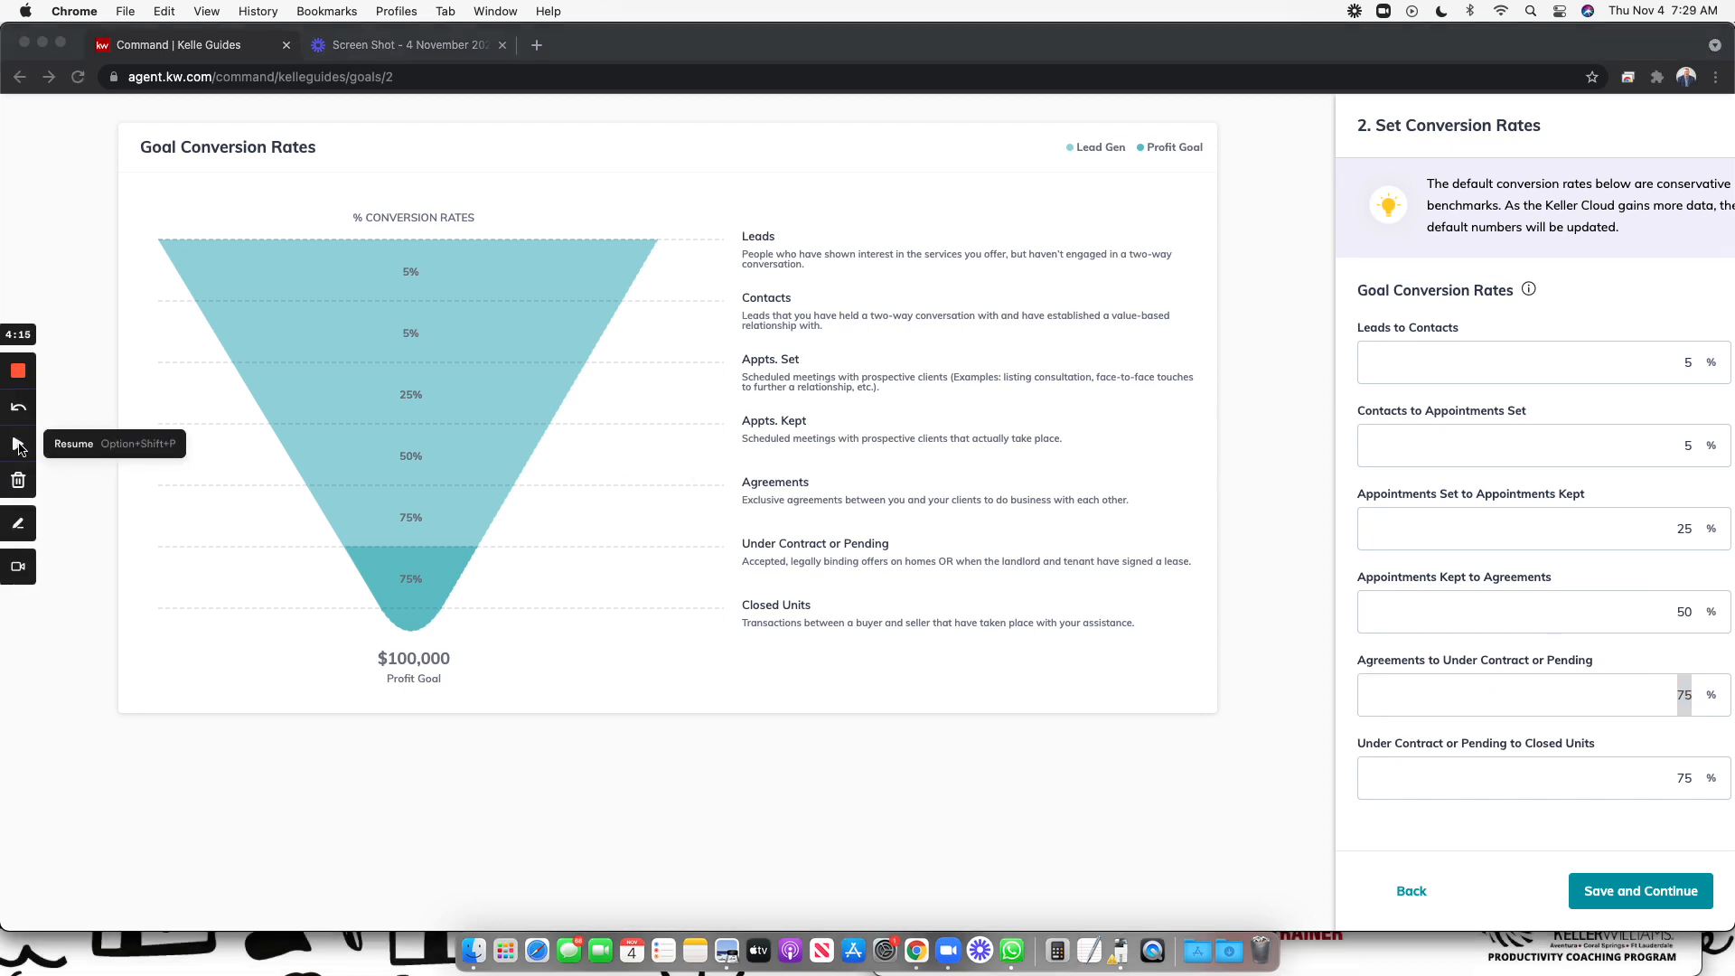
pyautogui.click(18, 445)
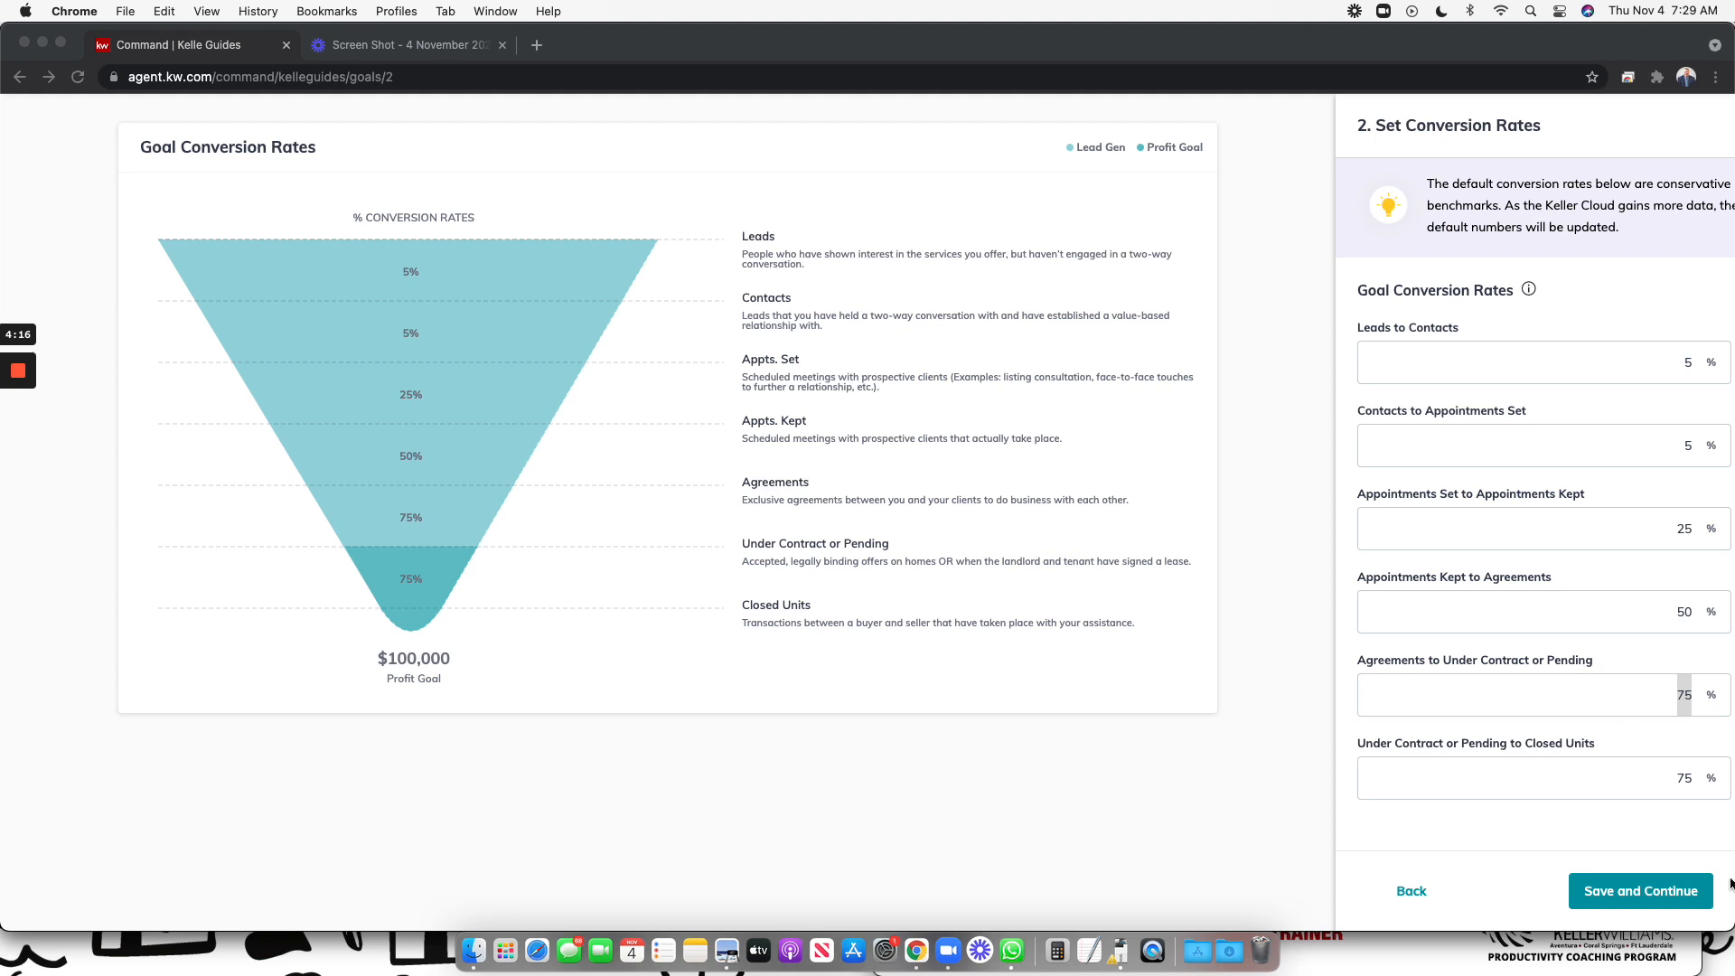
pyautogui.click(1667, 711)
pyautogui.write('50')
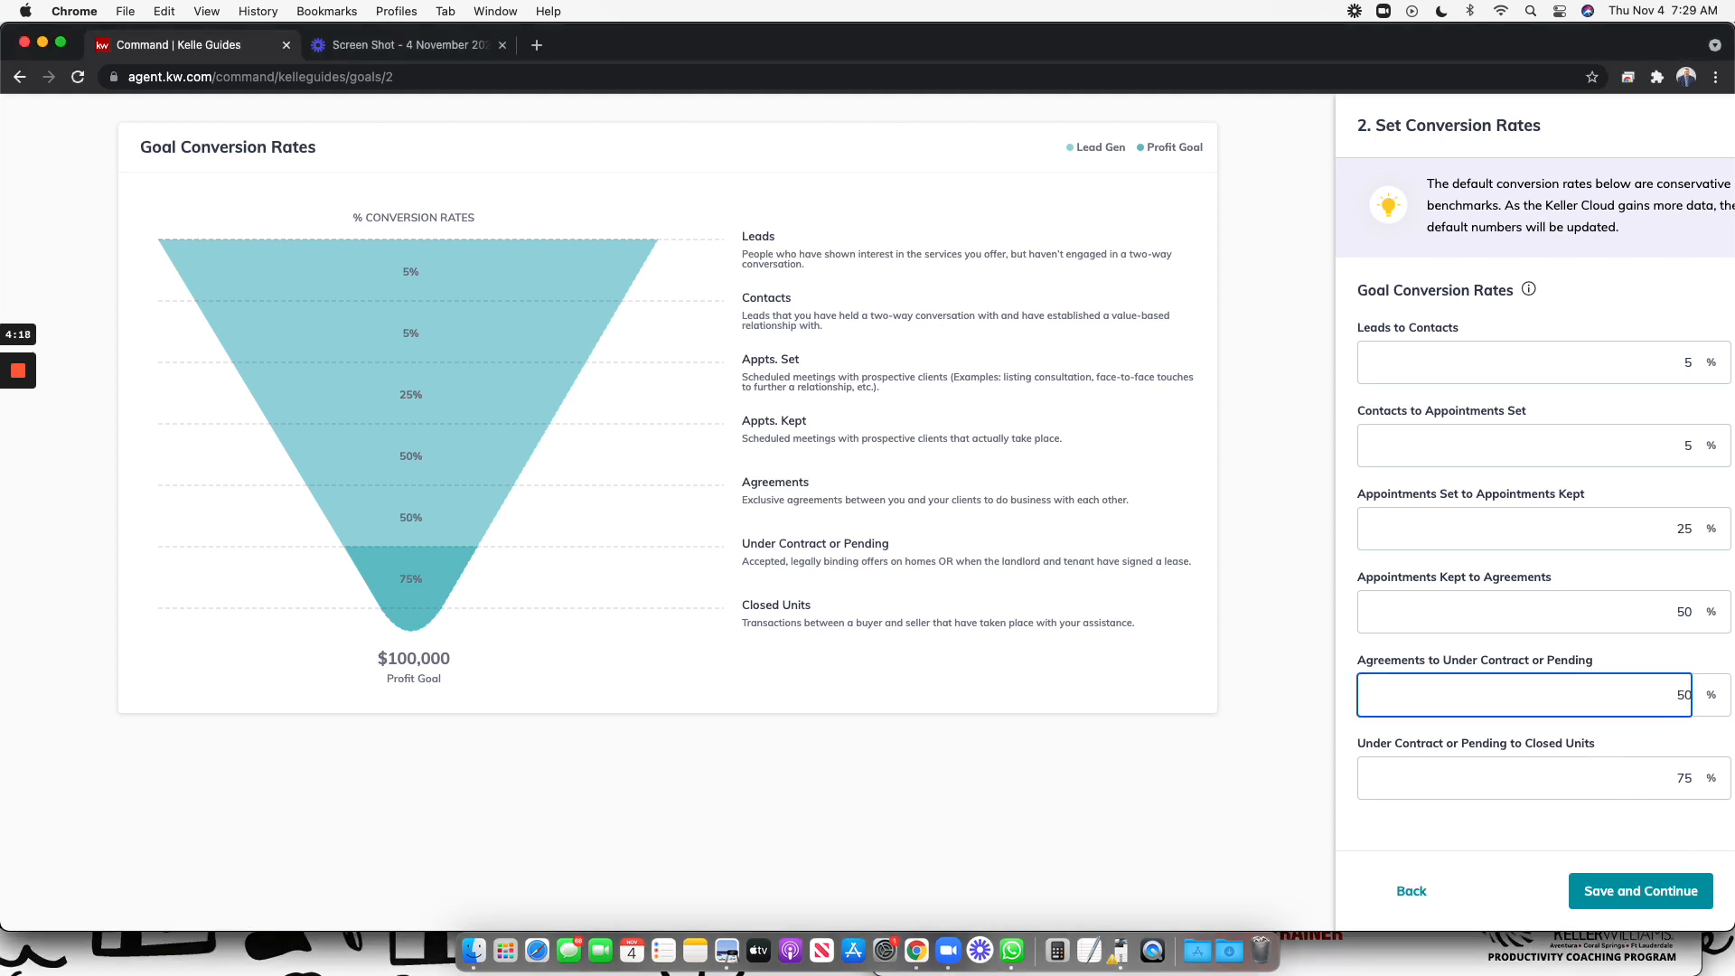
pyautogui.doubleClick(1654, 784)
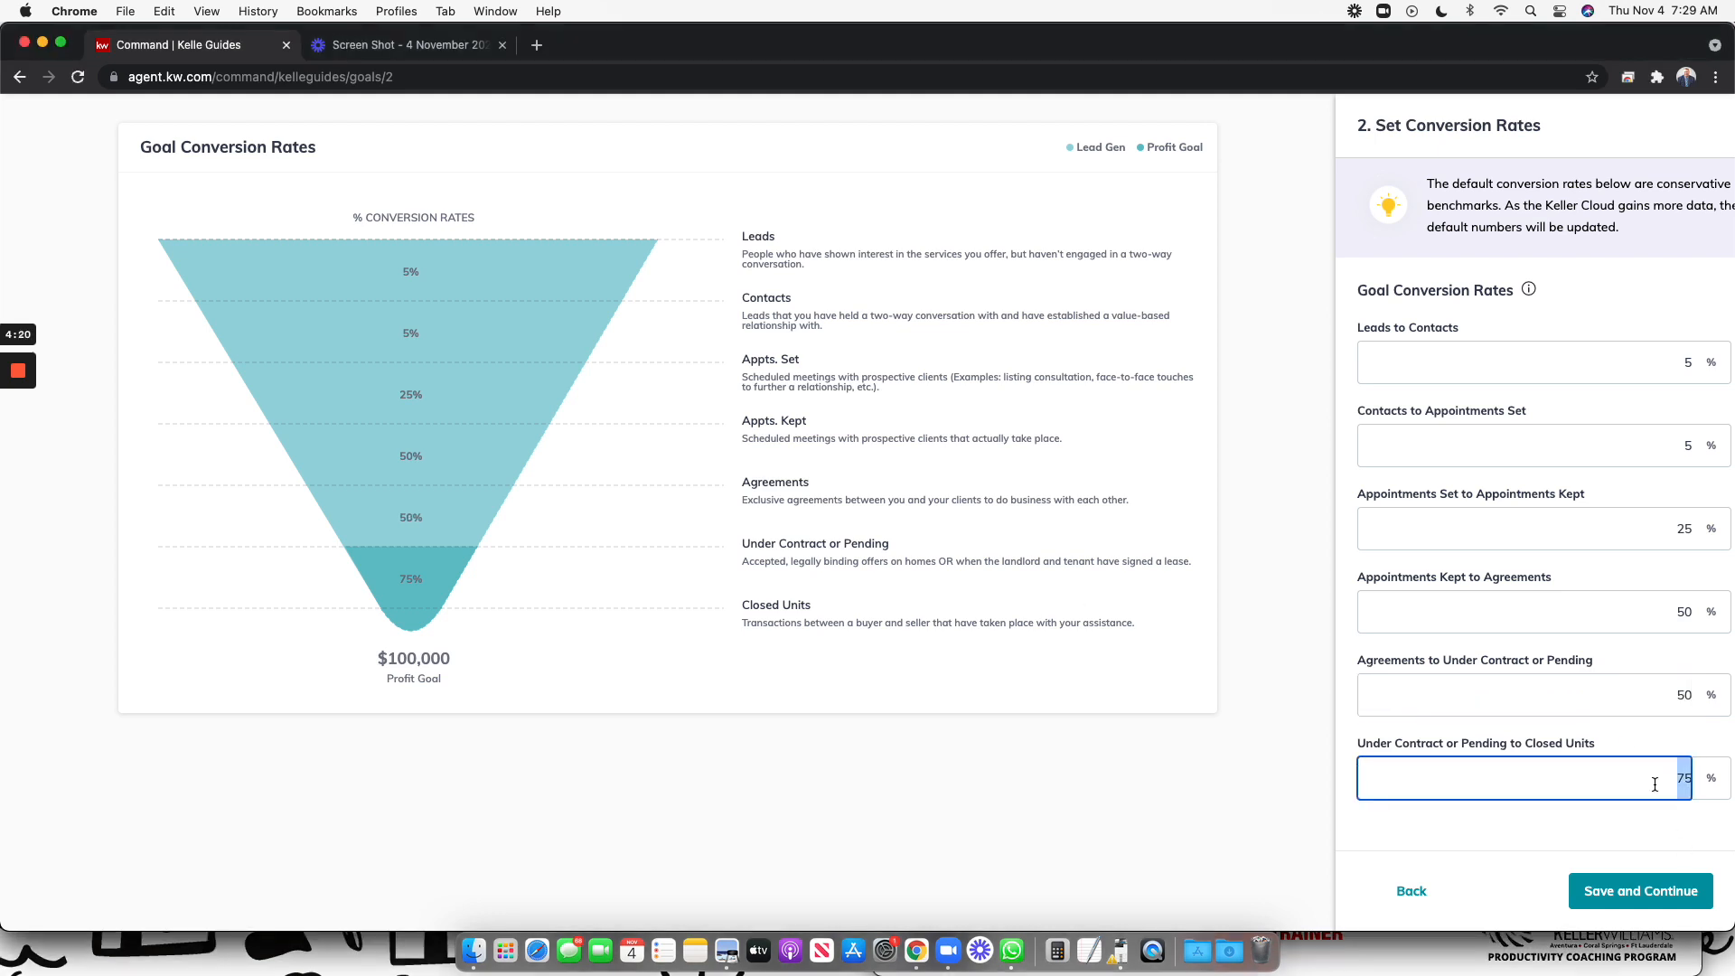
pyautogui.write('50')
pyautogui.click(1654, 747)
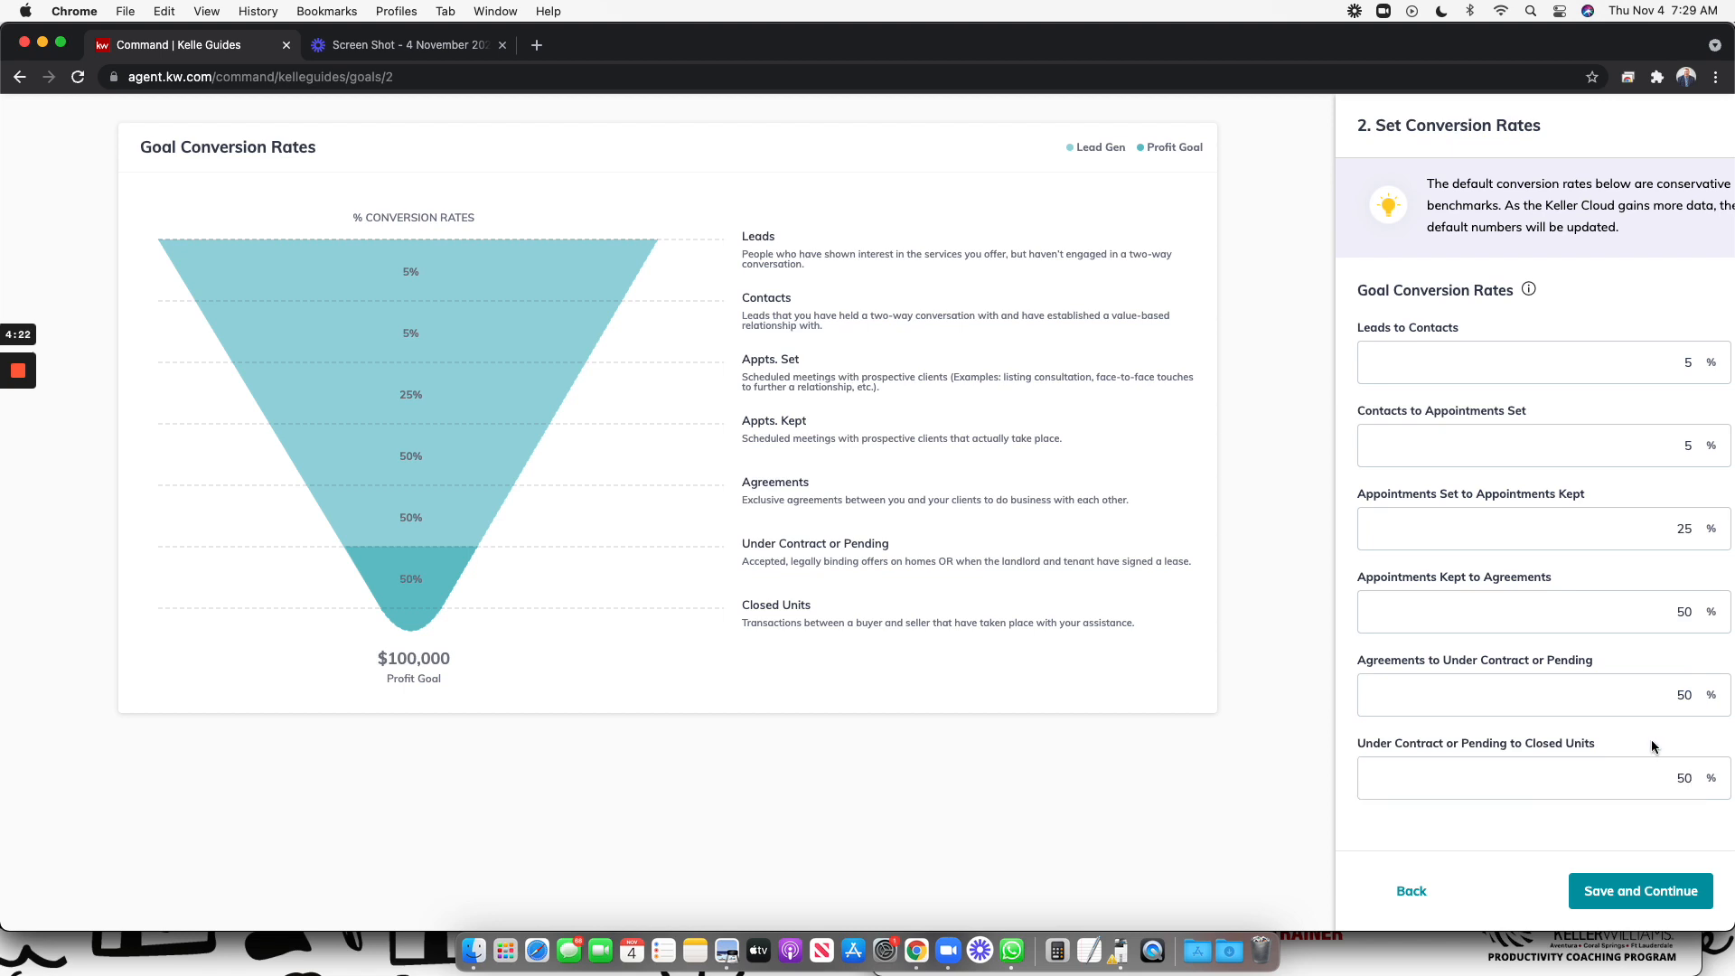
# Step: Try a rate of 90% for each of the four conversion stages from appointments set through closed units
pyautogui.doubleClick(1668, 533)
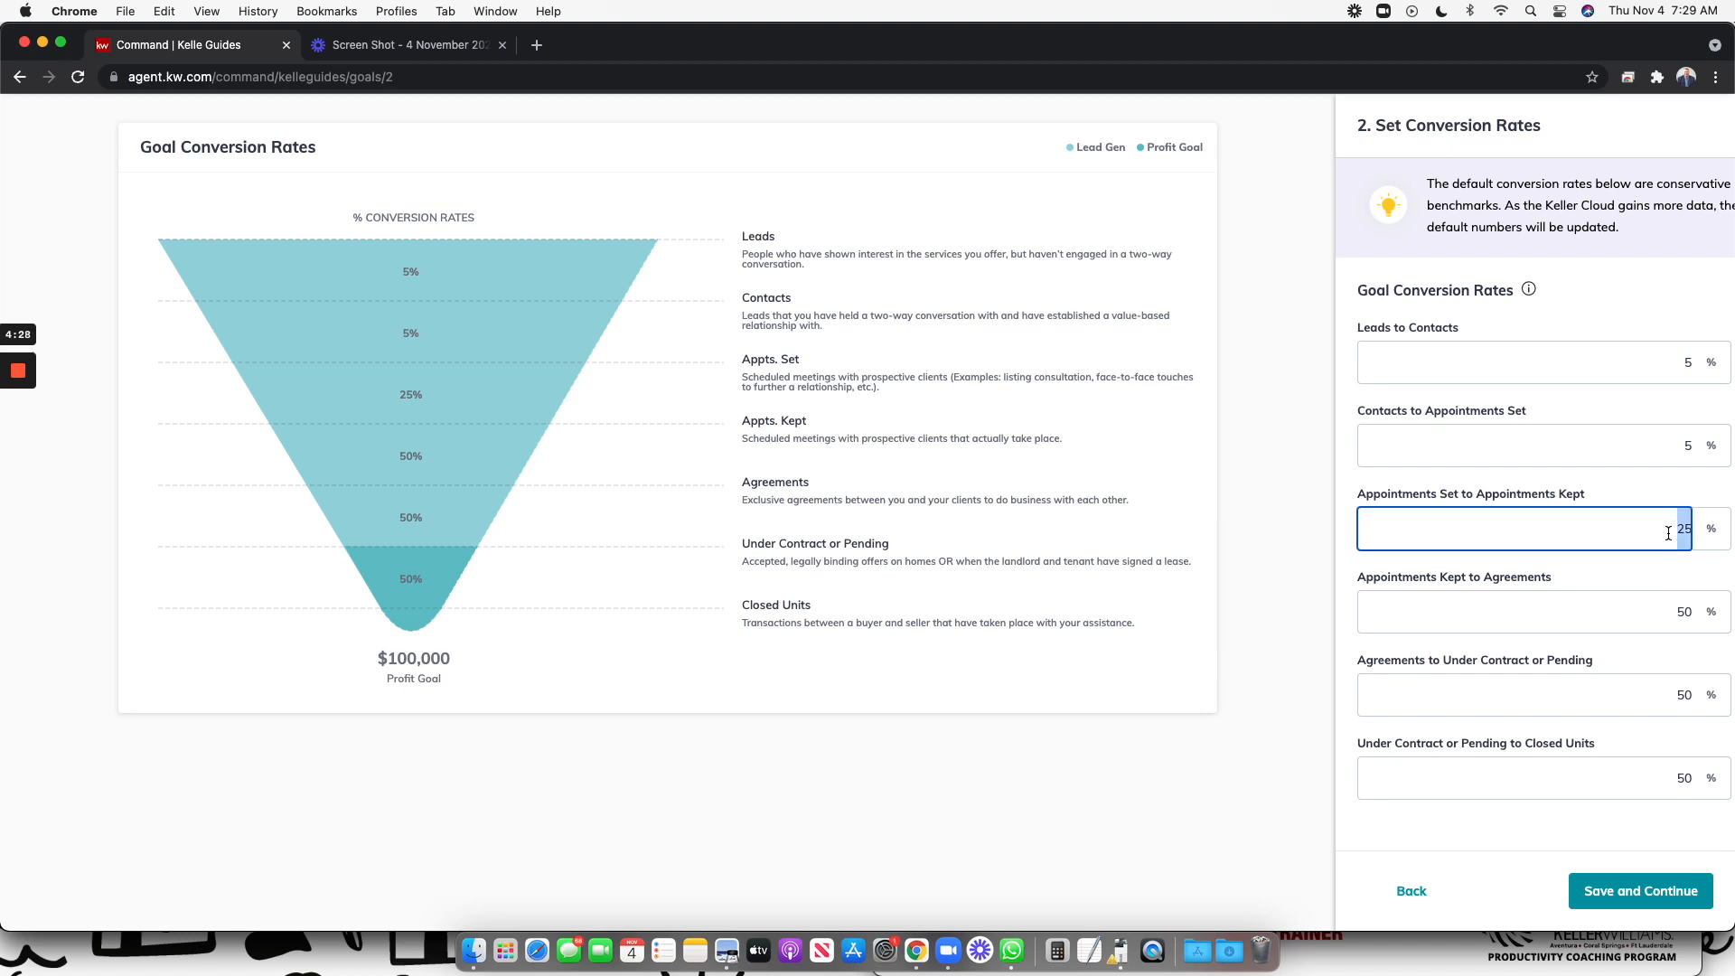
pyautogui.write('90')
pyautogui.press('Tab')
pyautogui.write('90')
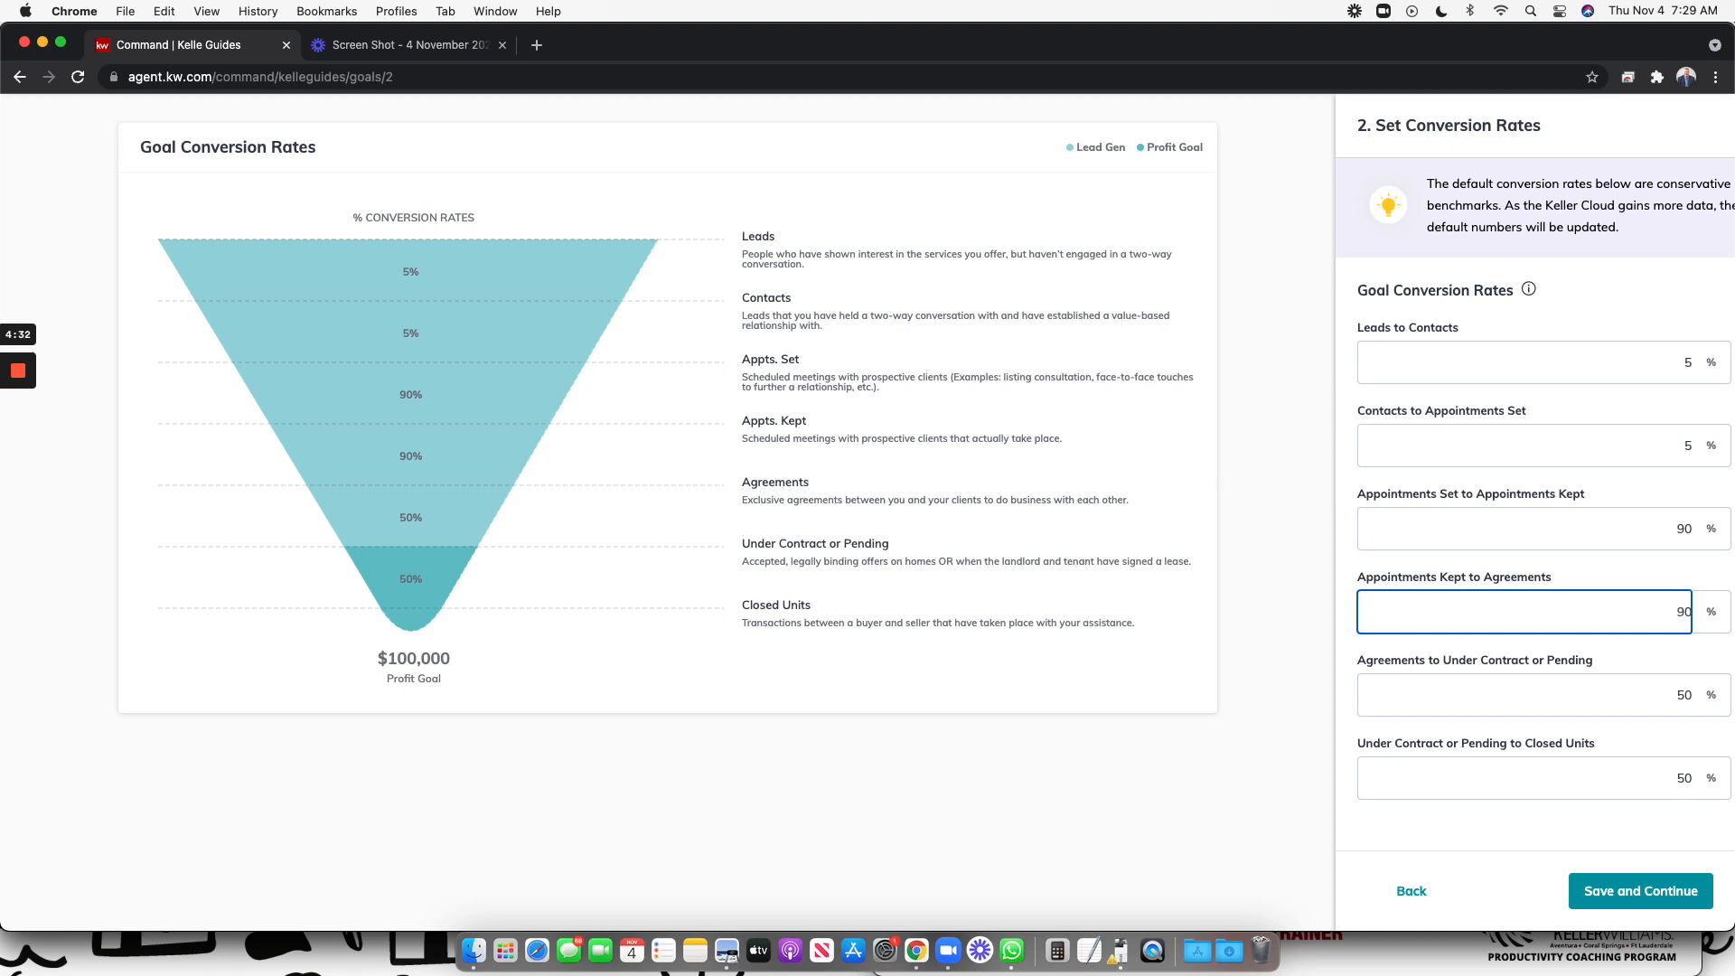
pyautogui.press('Tab')
pyautogui.write('90')
pyautogui.press('Tab')
pyautogui.write('90')
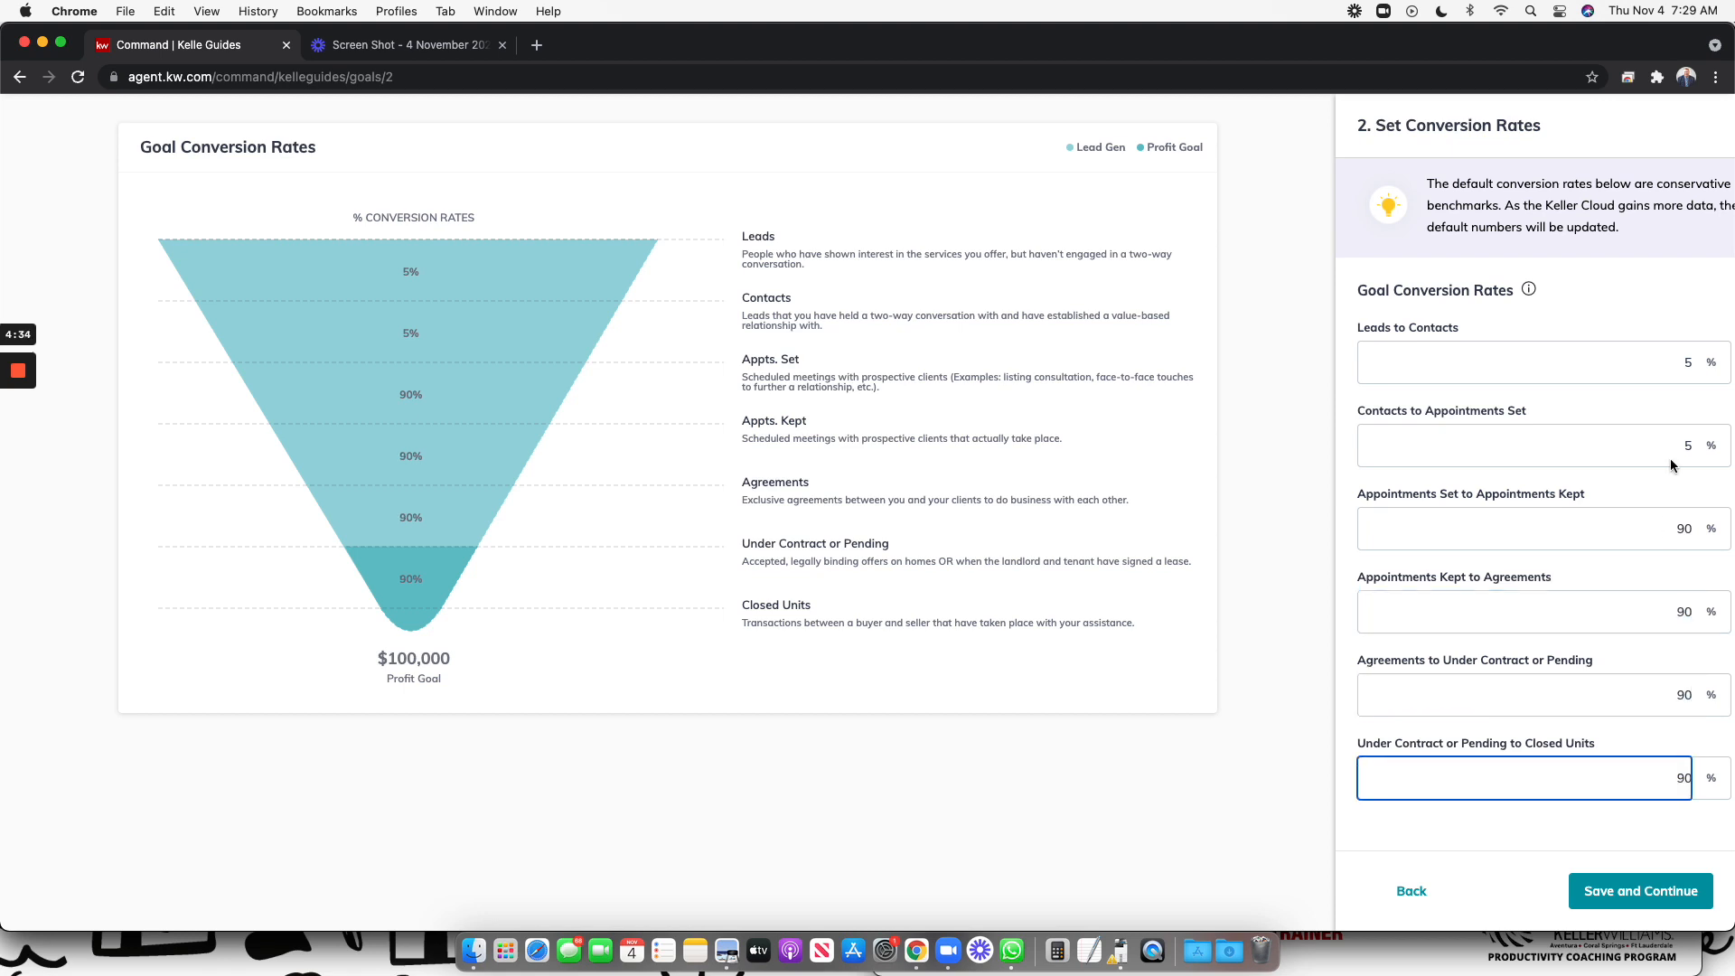
# Step: Set each of the four conversion rates from appointments set through closed units to 75%
pyautogui.doubleClick(1682, 521)
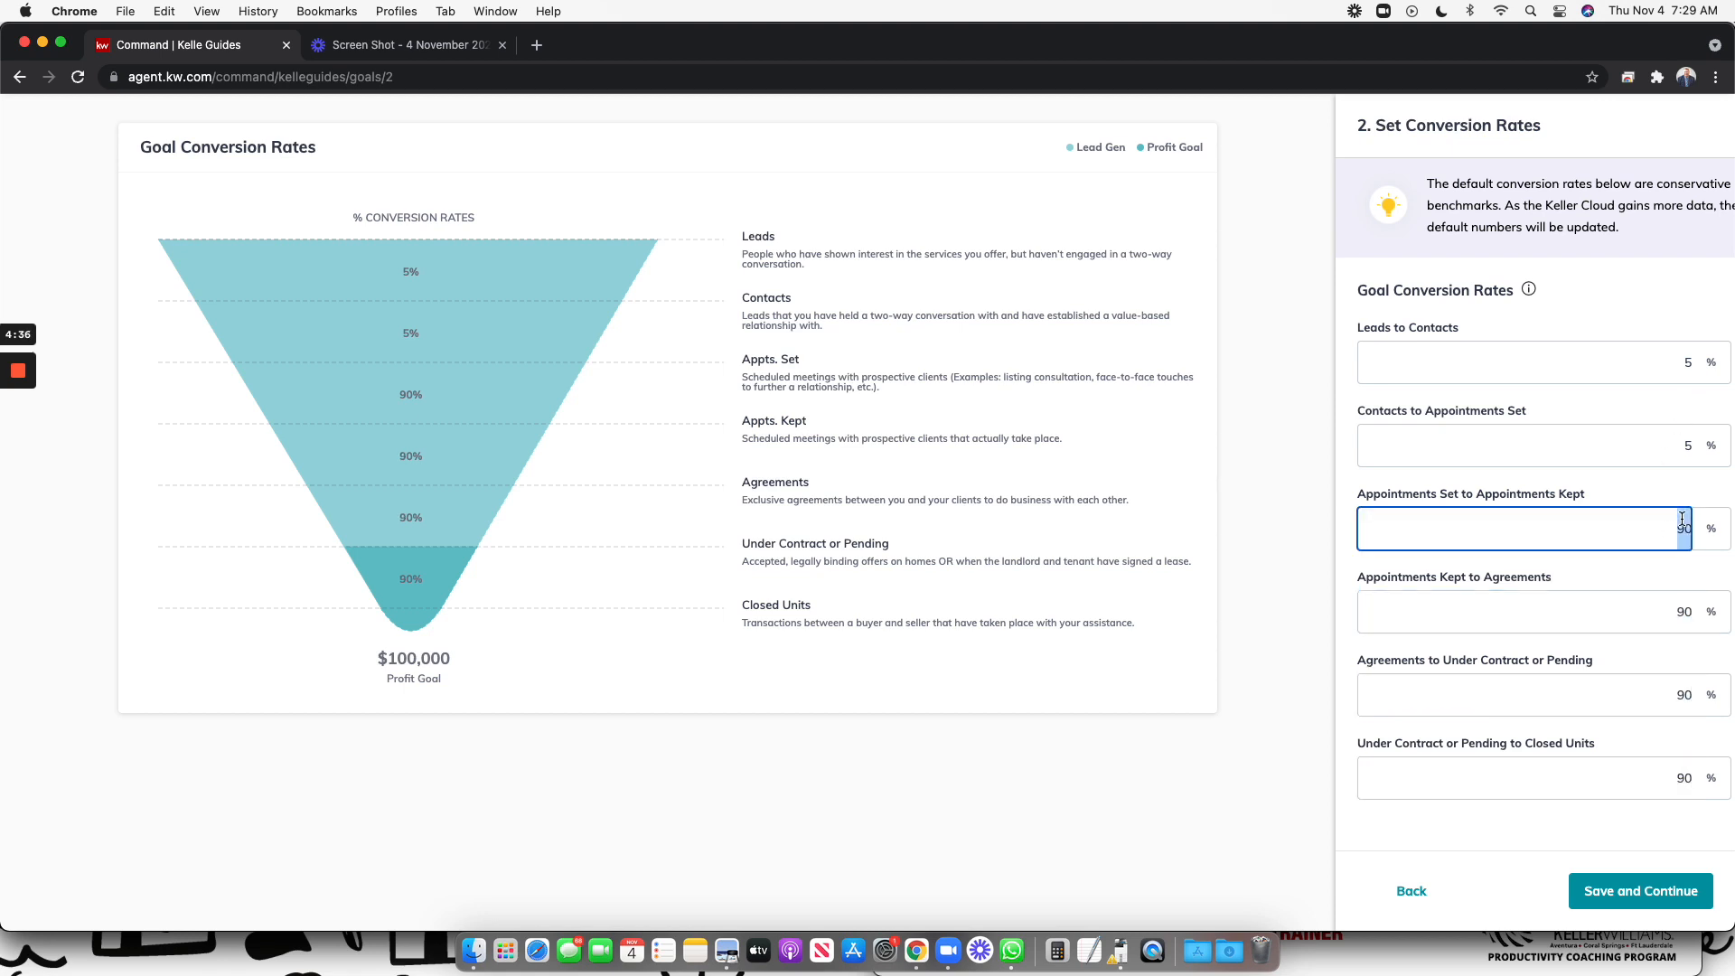
pyautogui.write('75')
pyautogui.doubleClick(1676, 607)
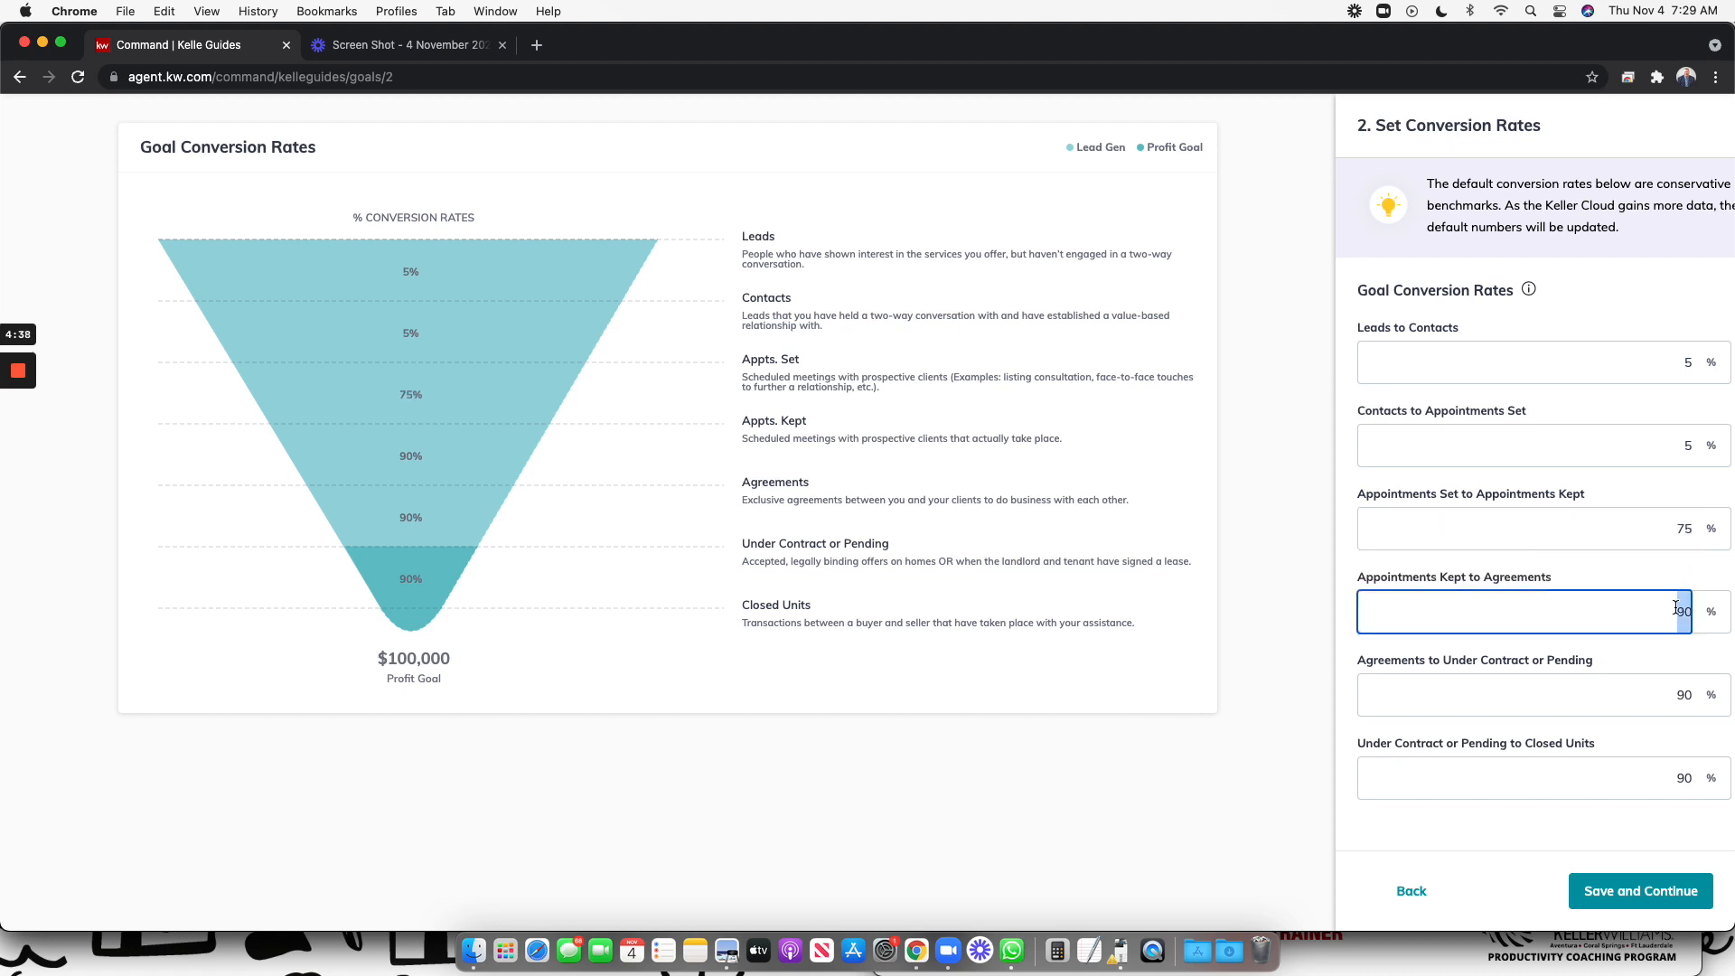
pyautogui.write('75')
pyautogui.doubleClick(1679, 679)
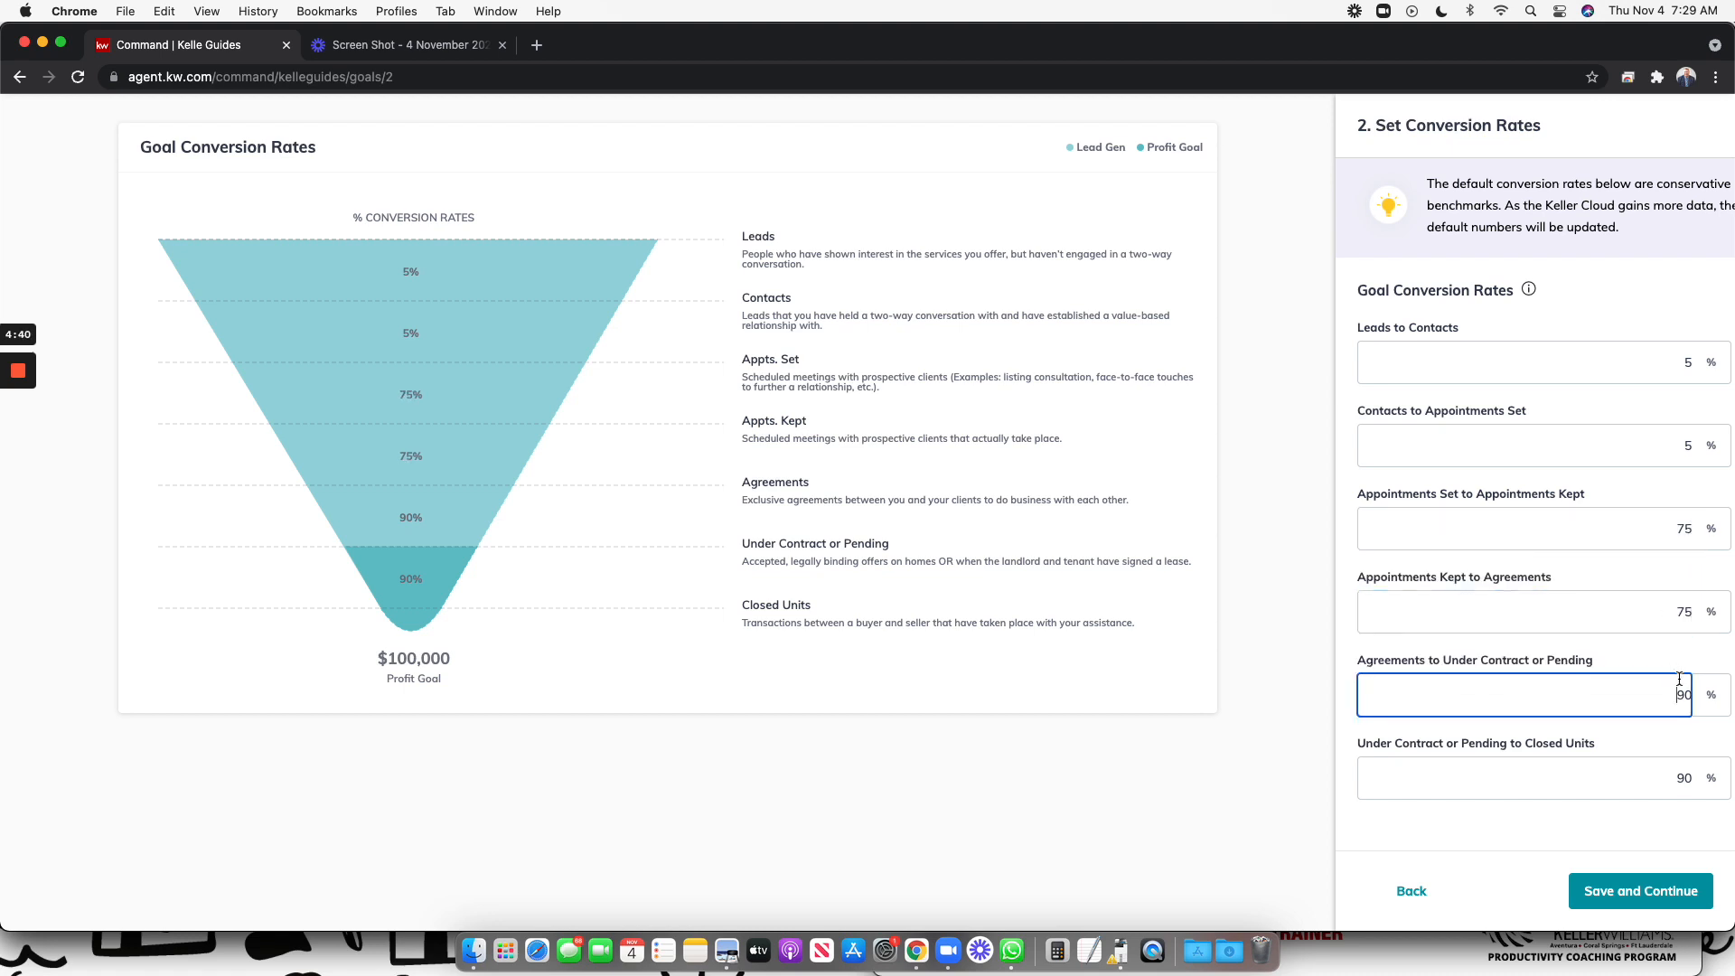
pyautogui.write('75')
pyautogui.doubleClick(1686, 776)
pyautogui.write('75')
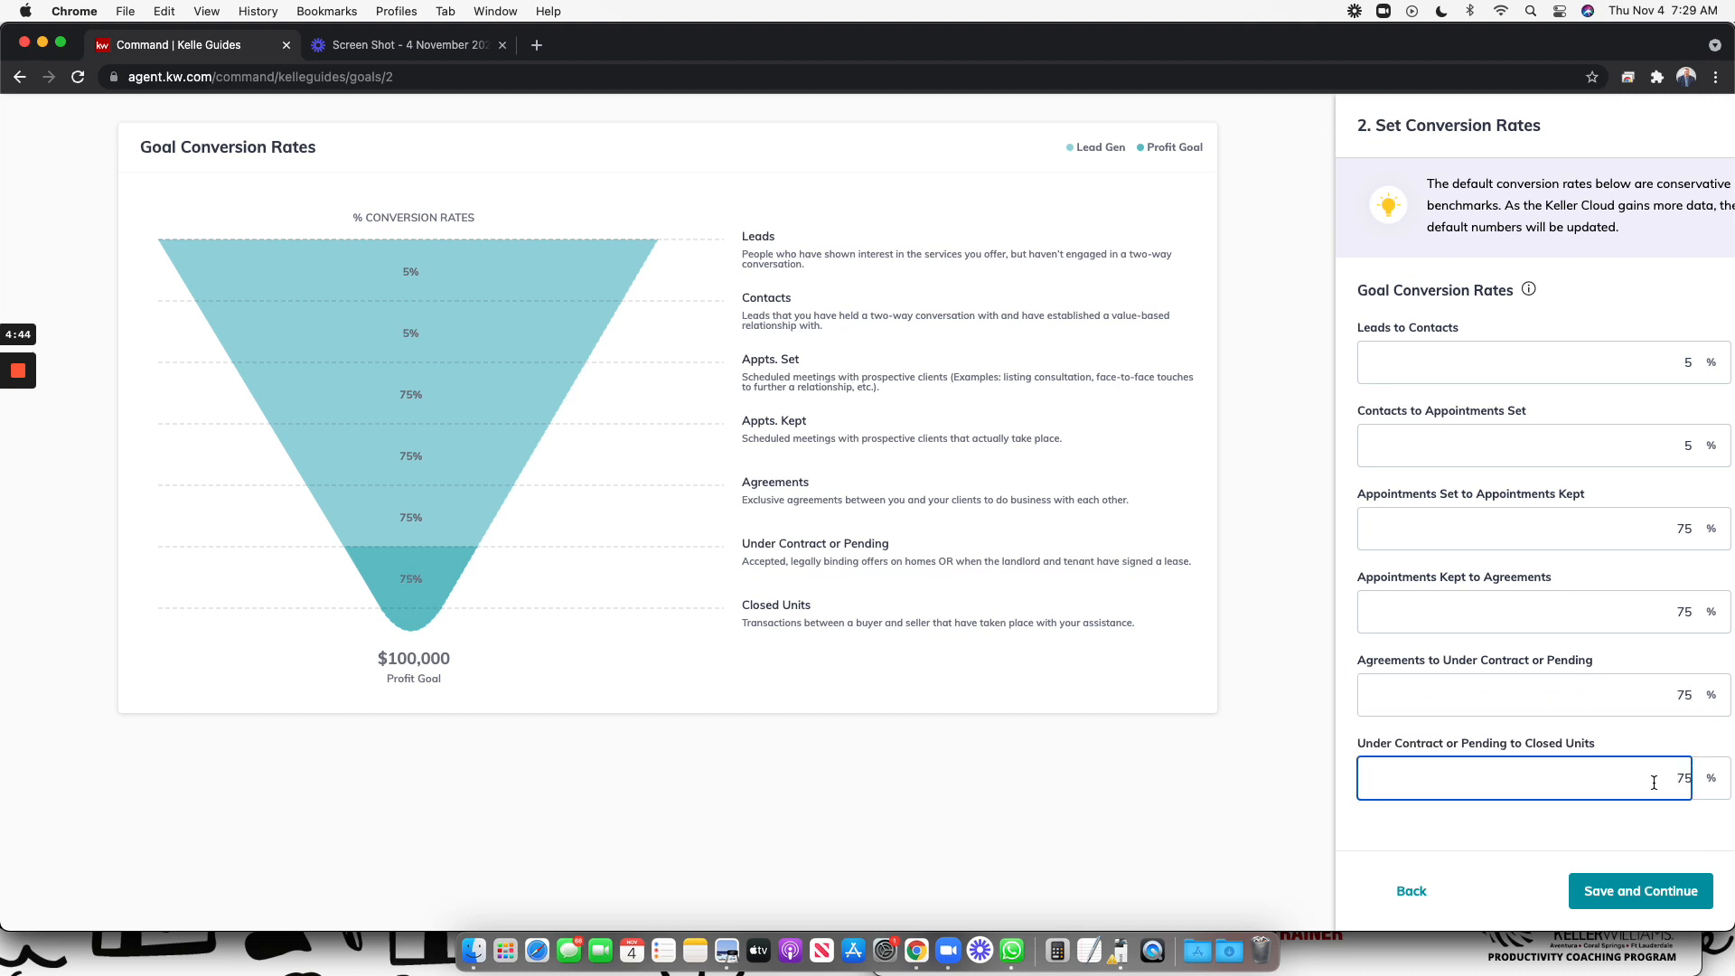
pyautogui.click(1612, 831)
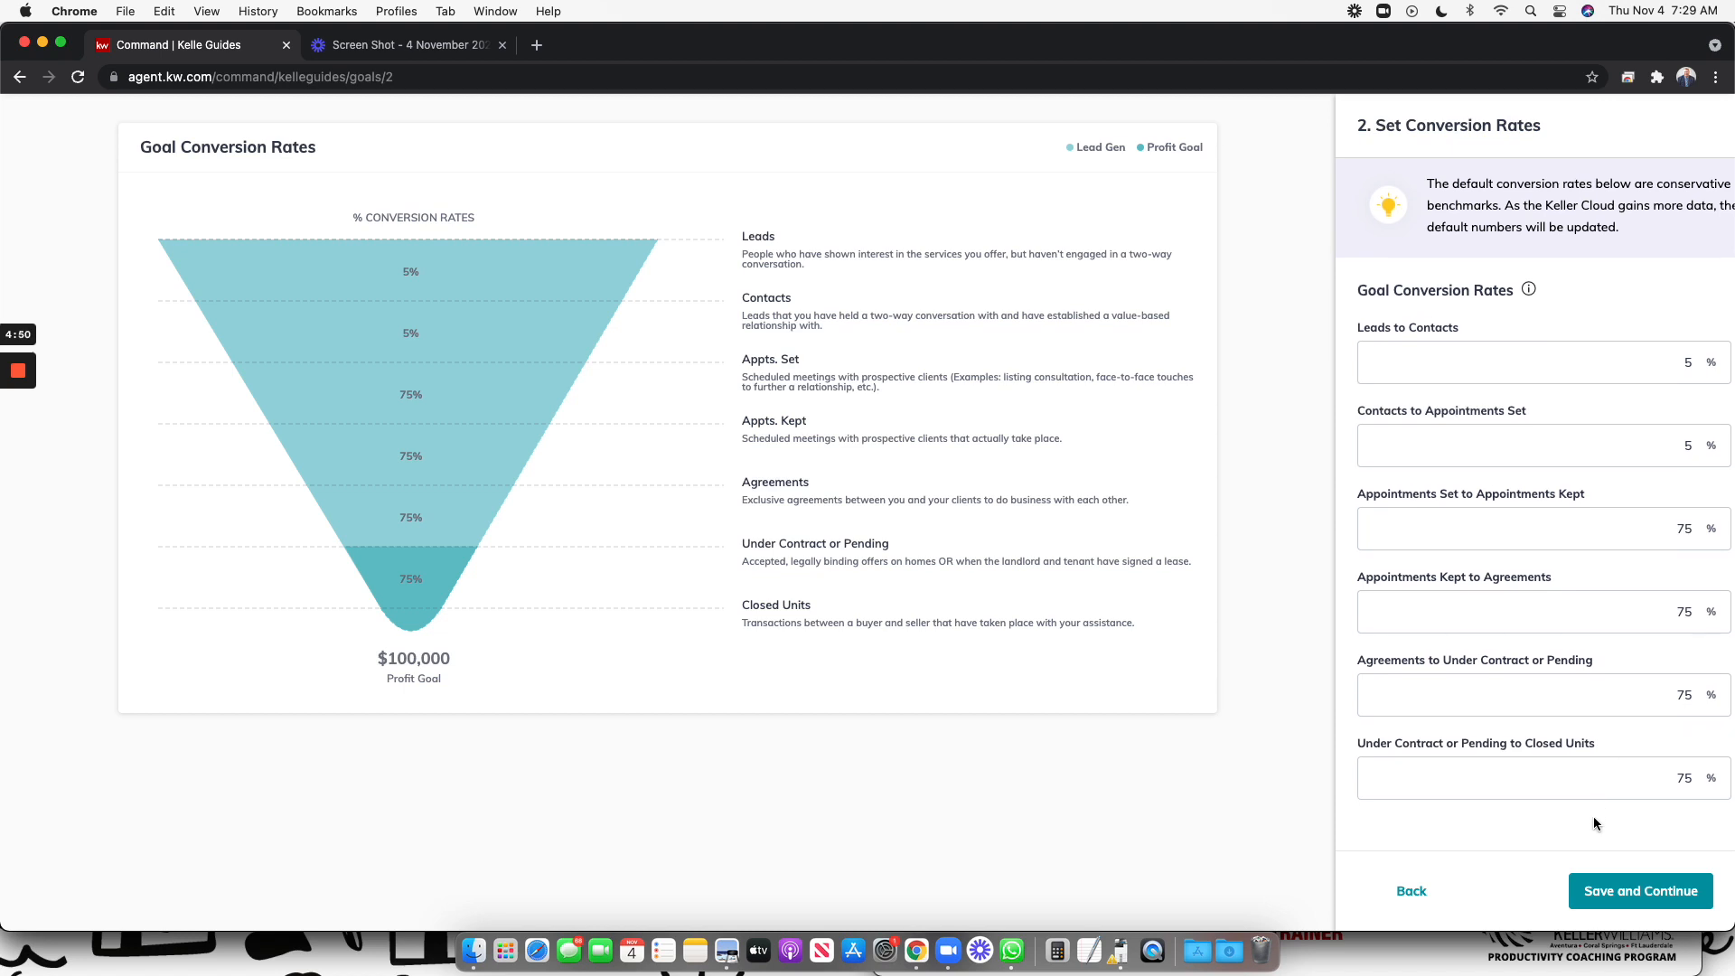
# Step: Save the conversion rates and review the goal summary, including the GCI breakdown, business make up and average commission
pyautogui.click(1624, 895)
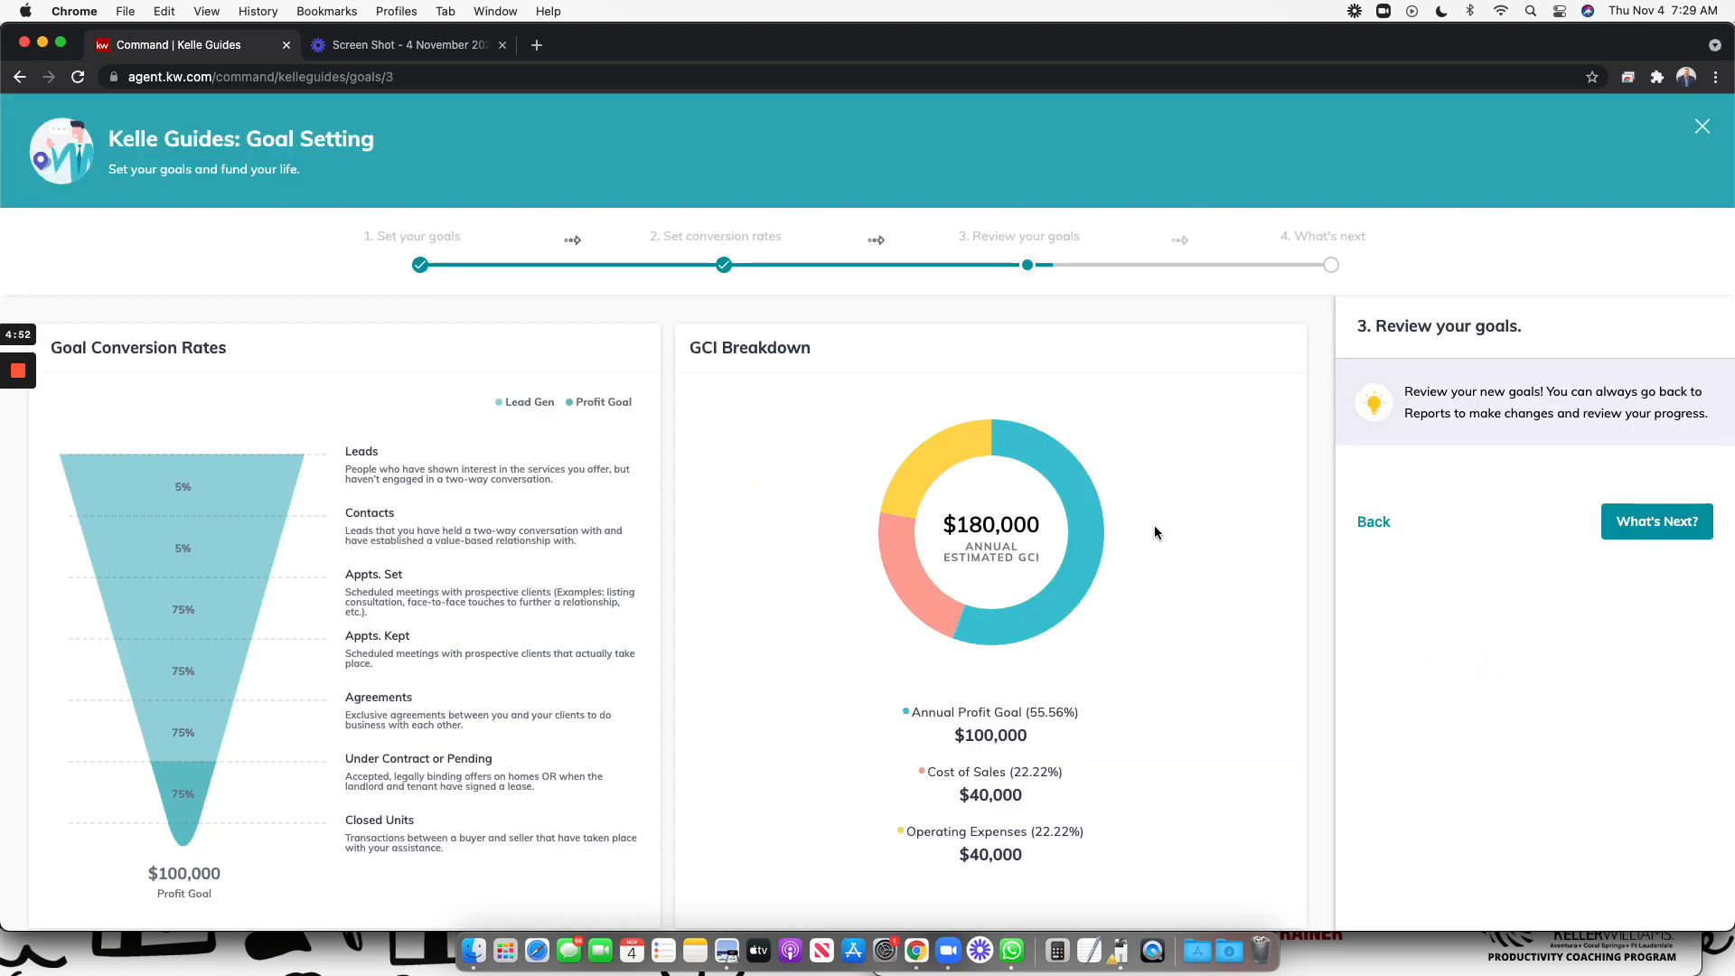
pyautogui.scroll(-5, 1053, 521)
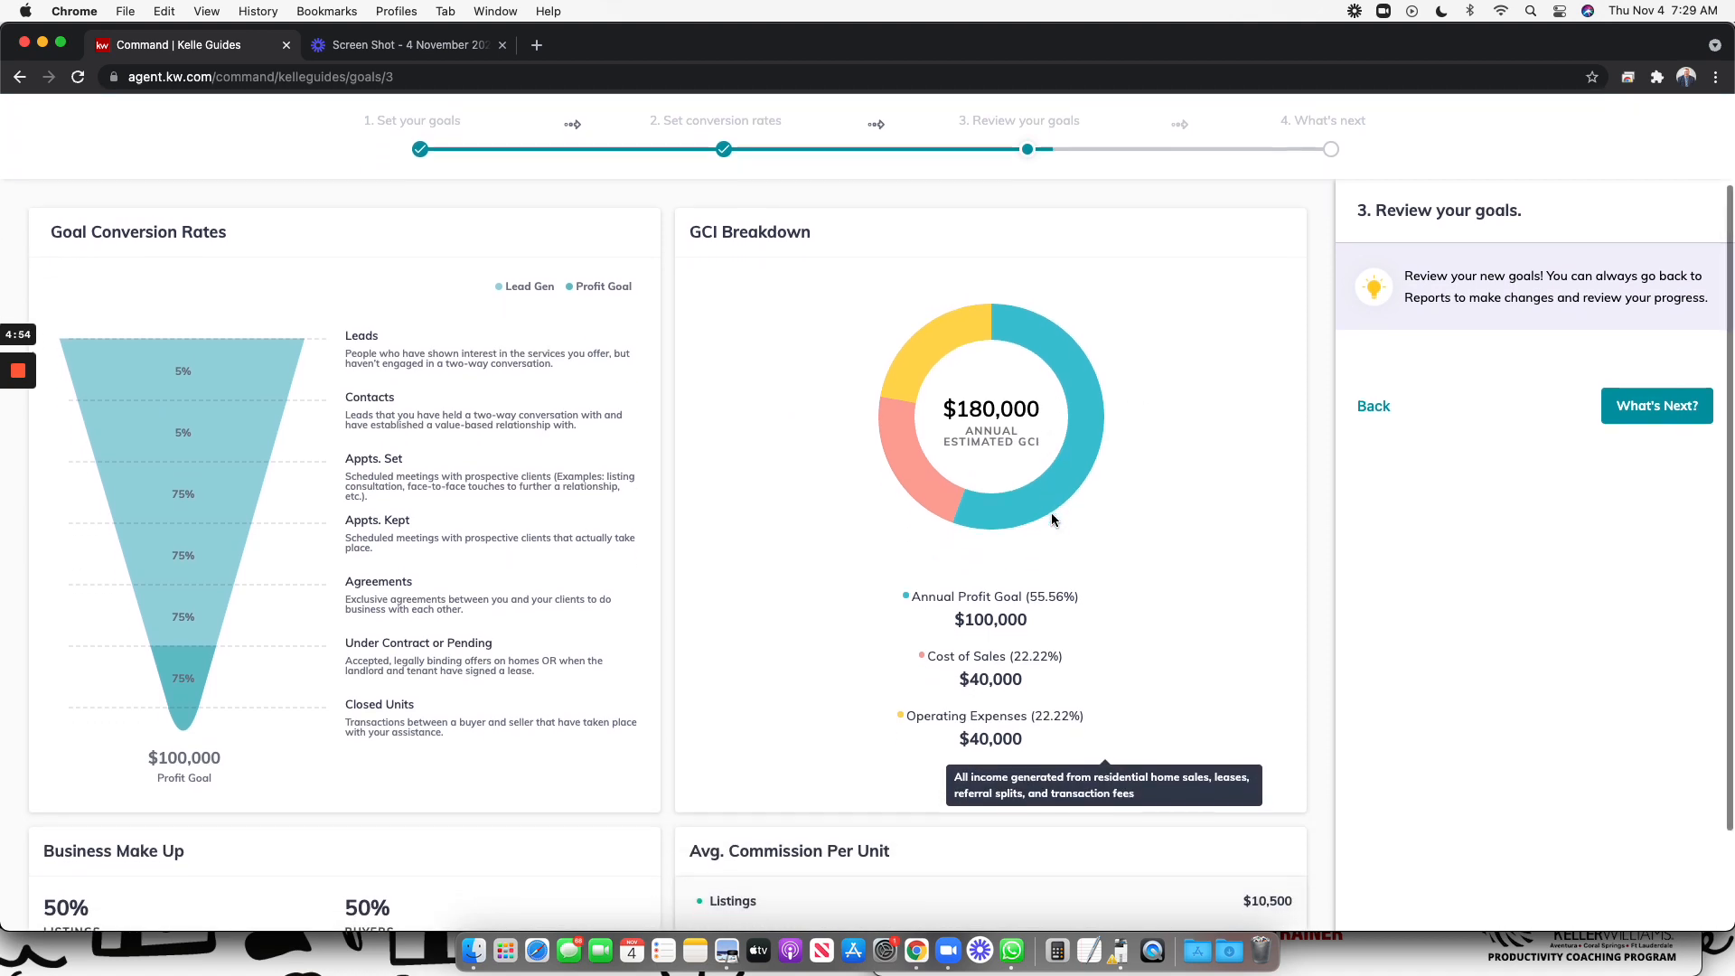
pyautogui.scroll(4, 1053, 520)
pyautogui.scroll(-4, 1053, 521)
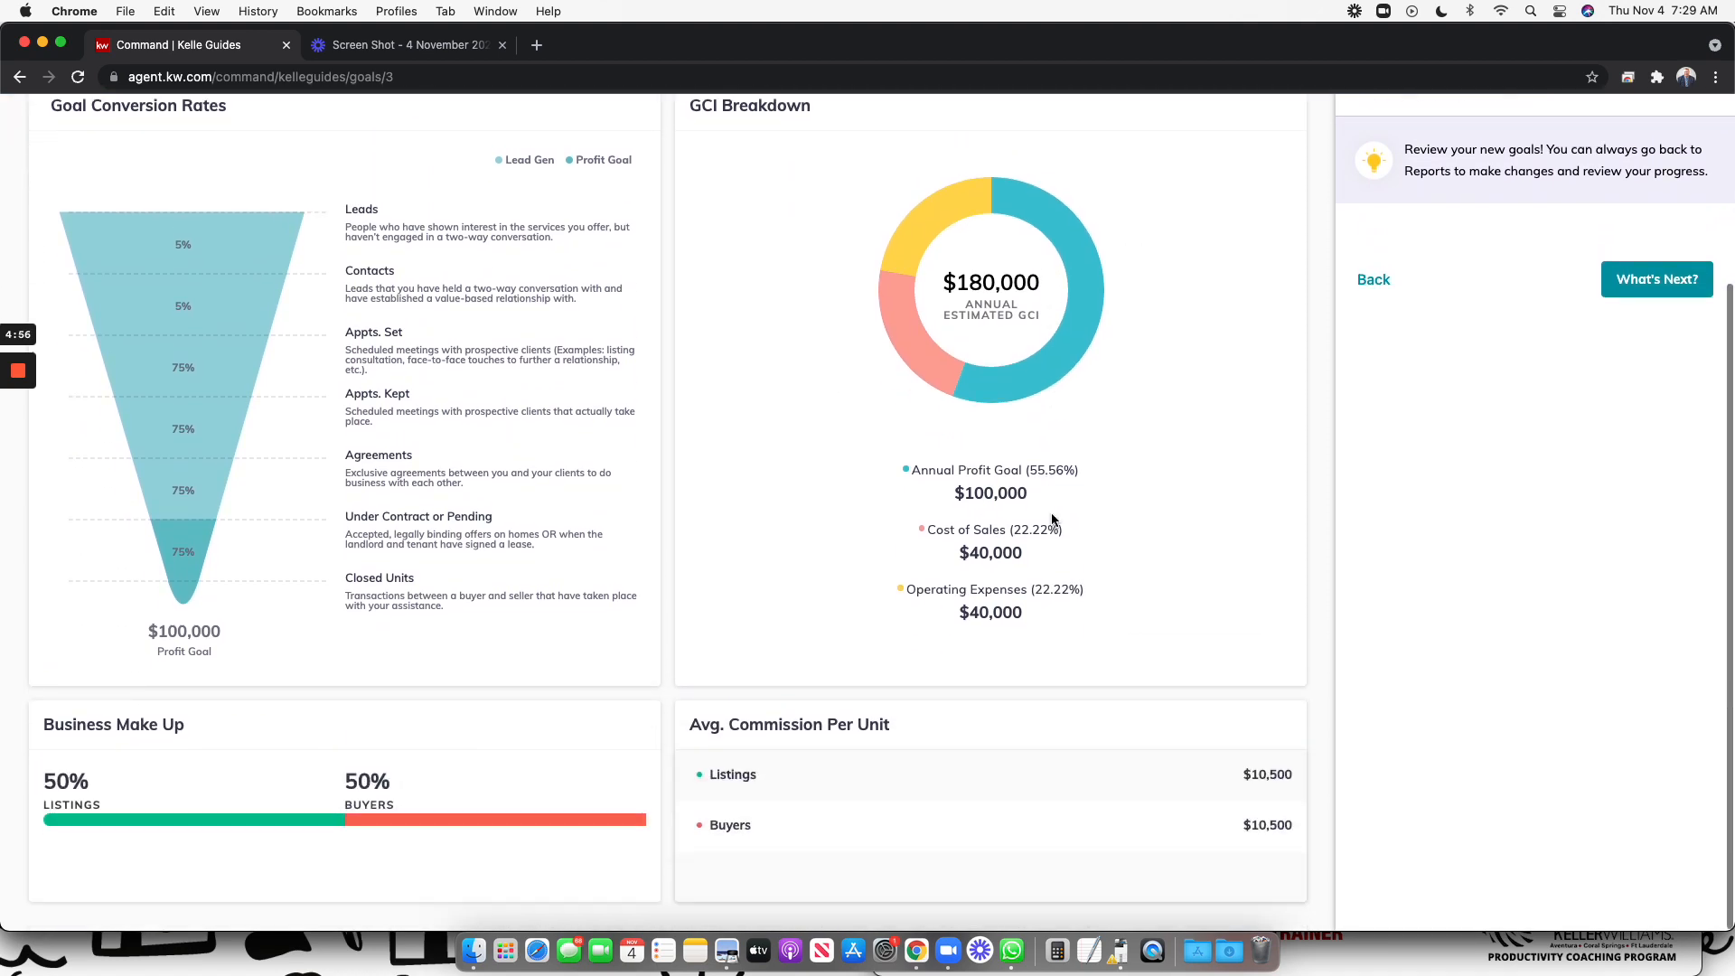
pyautogui.scroll(4, 1052, 520)
# Step: Return to the annual goals and check the average commission per unit for listings
pyautogui.click(1361, 452)
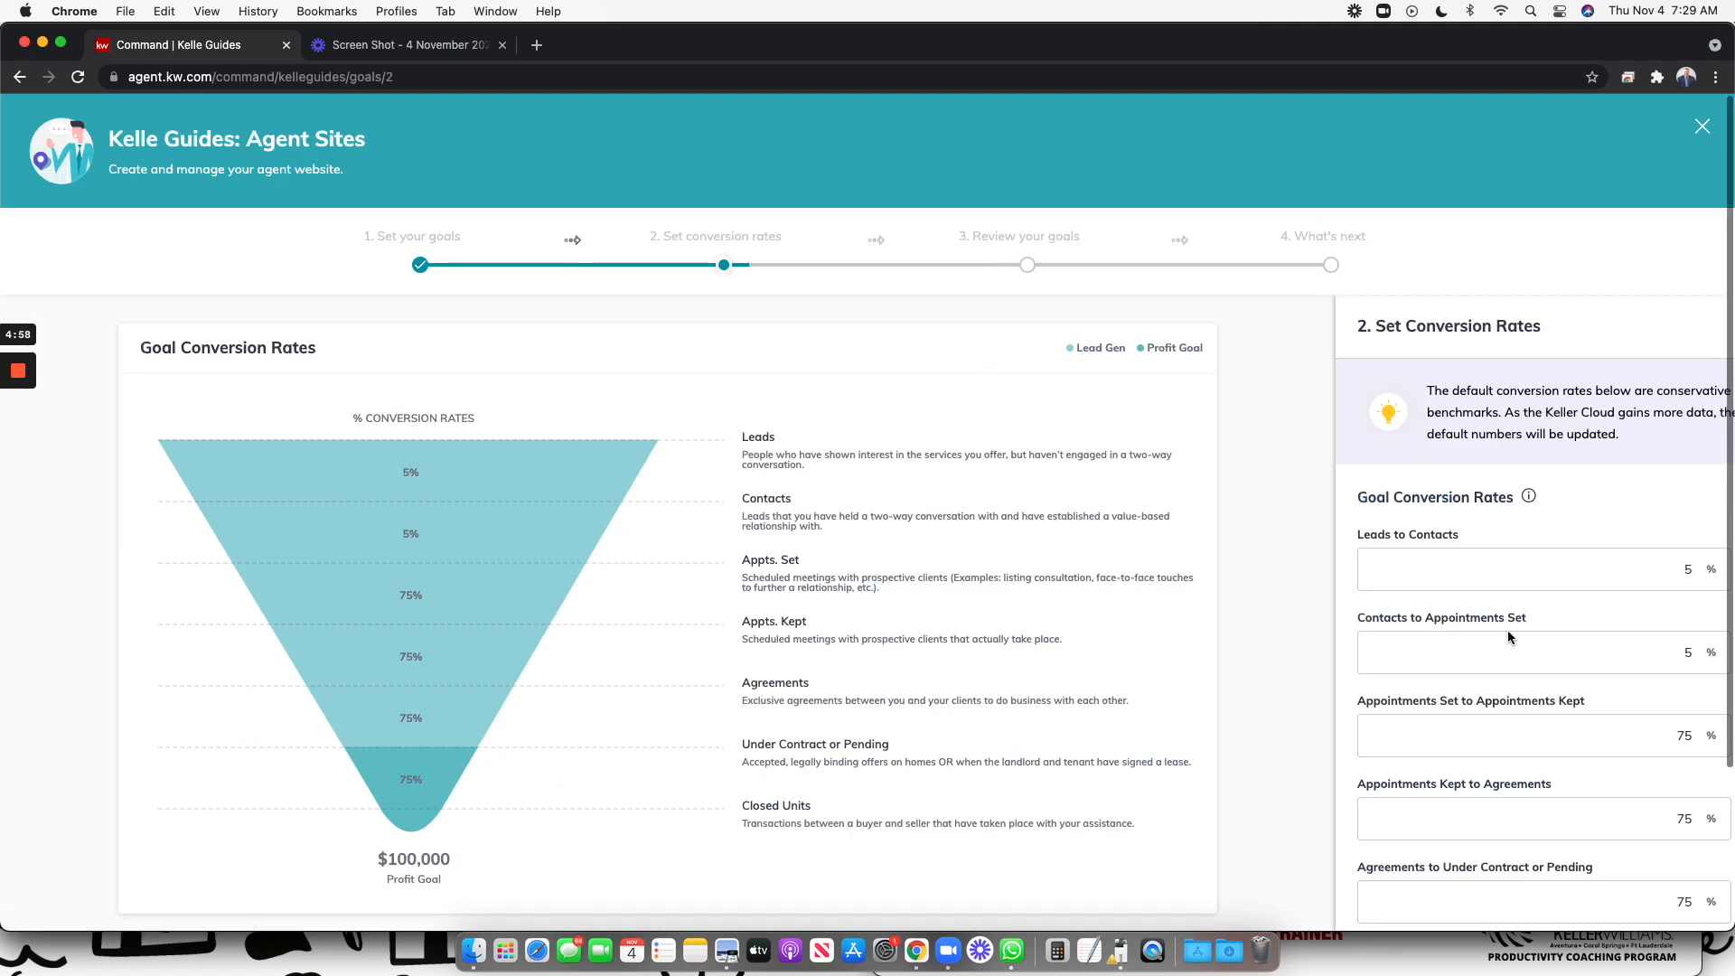
pyautogui.scroll(-3, 1510, 669)
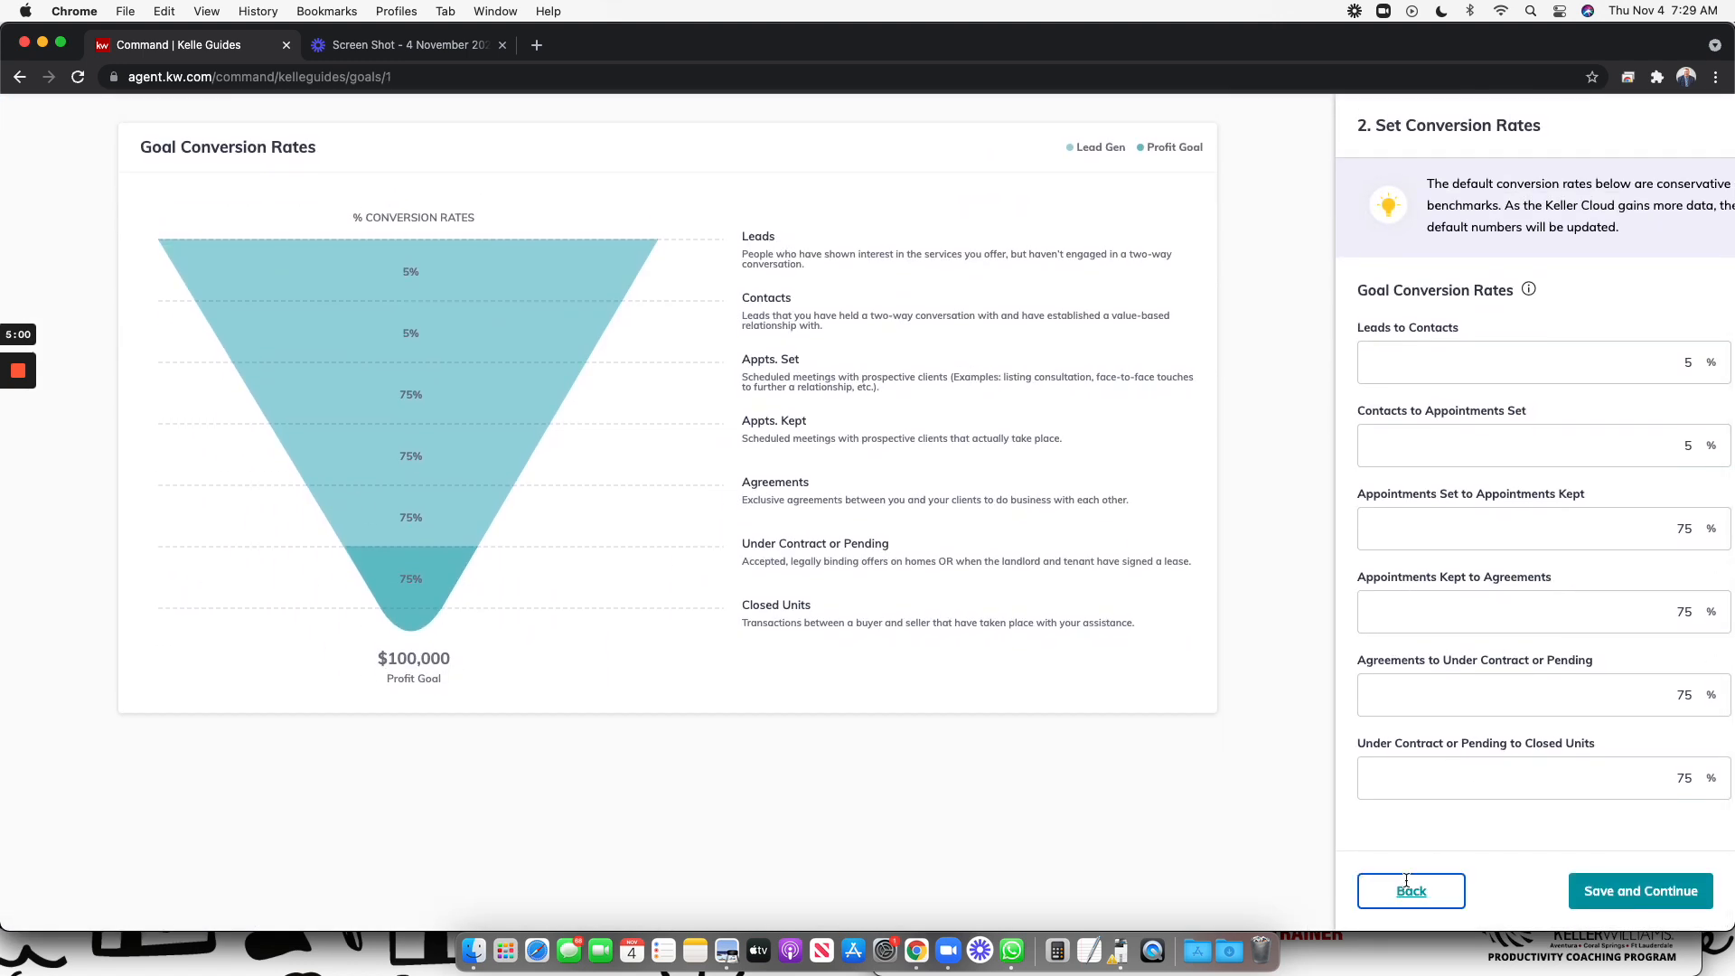
pyautogui.click(1411, 893)
pyautogui.scroll(-5, 1464, 599)
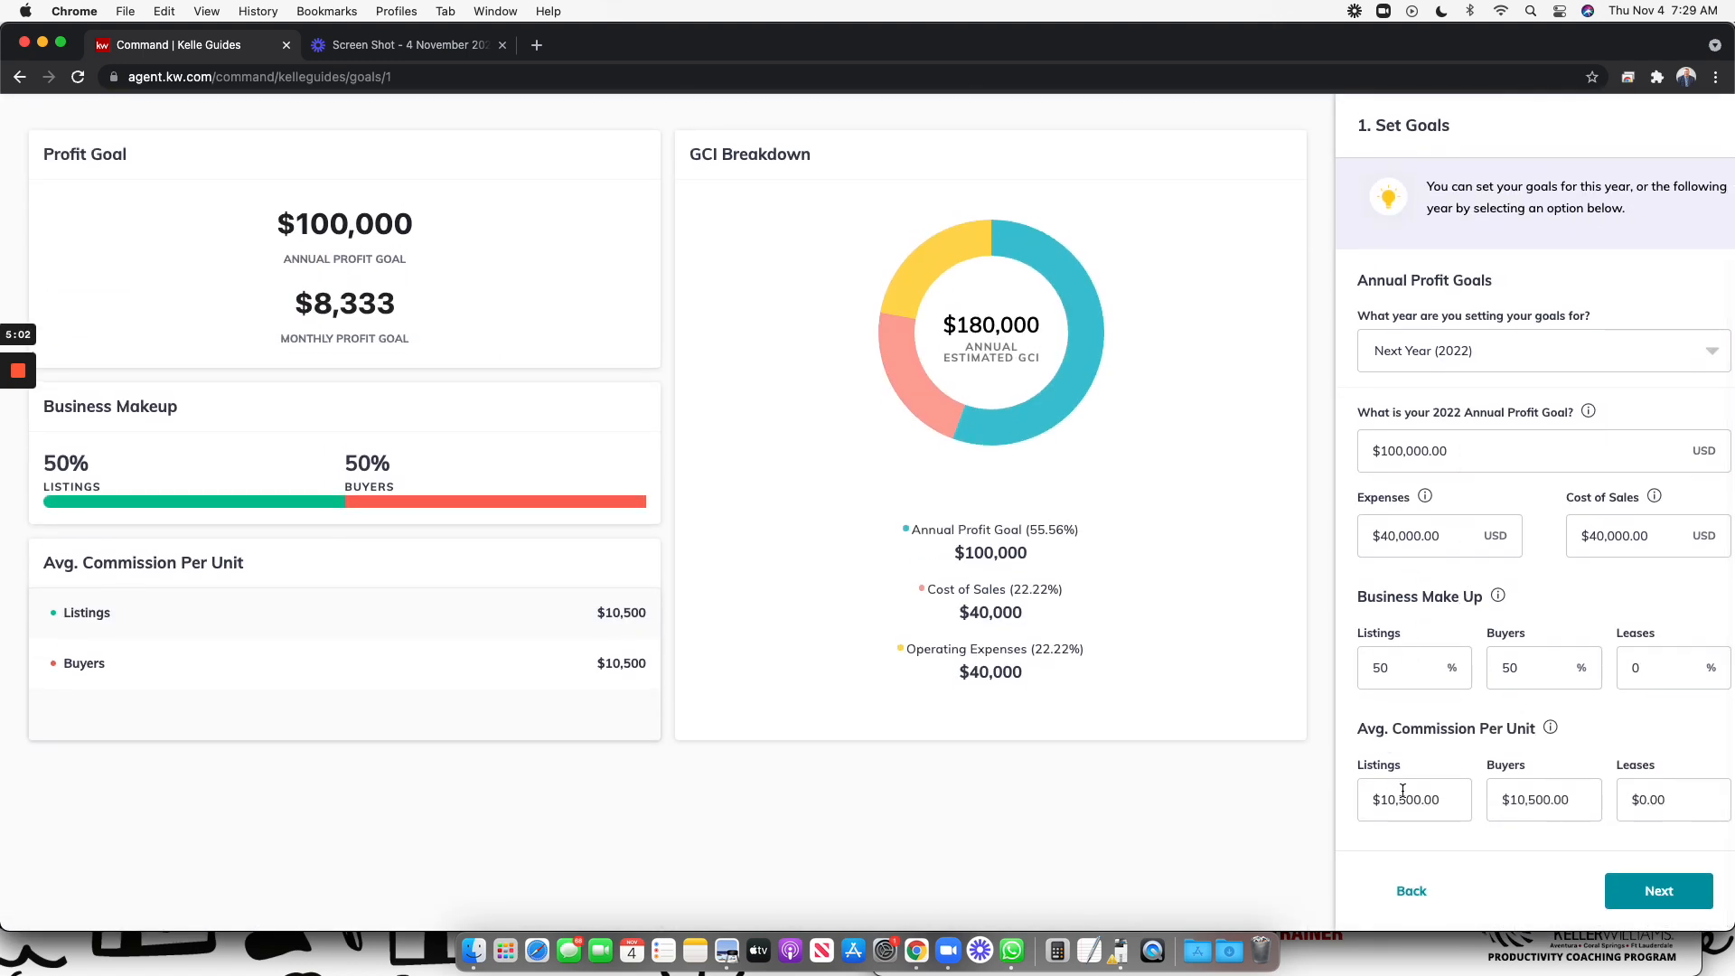
pyautogui.click(1400, 796)
pyautogui.click(1400, 795)
pyautogui.doubleClick(1400, 795)
# Step: Continue from the annual goals, keep the conversion rates as they are and save them to reach the goal review
pyautogui.click(1659, 891)
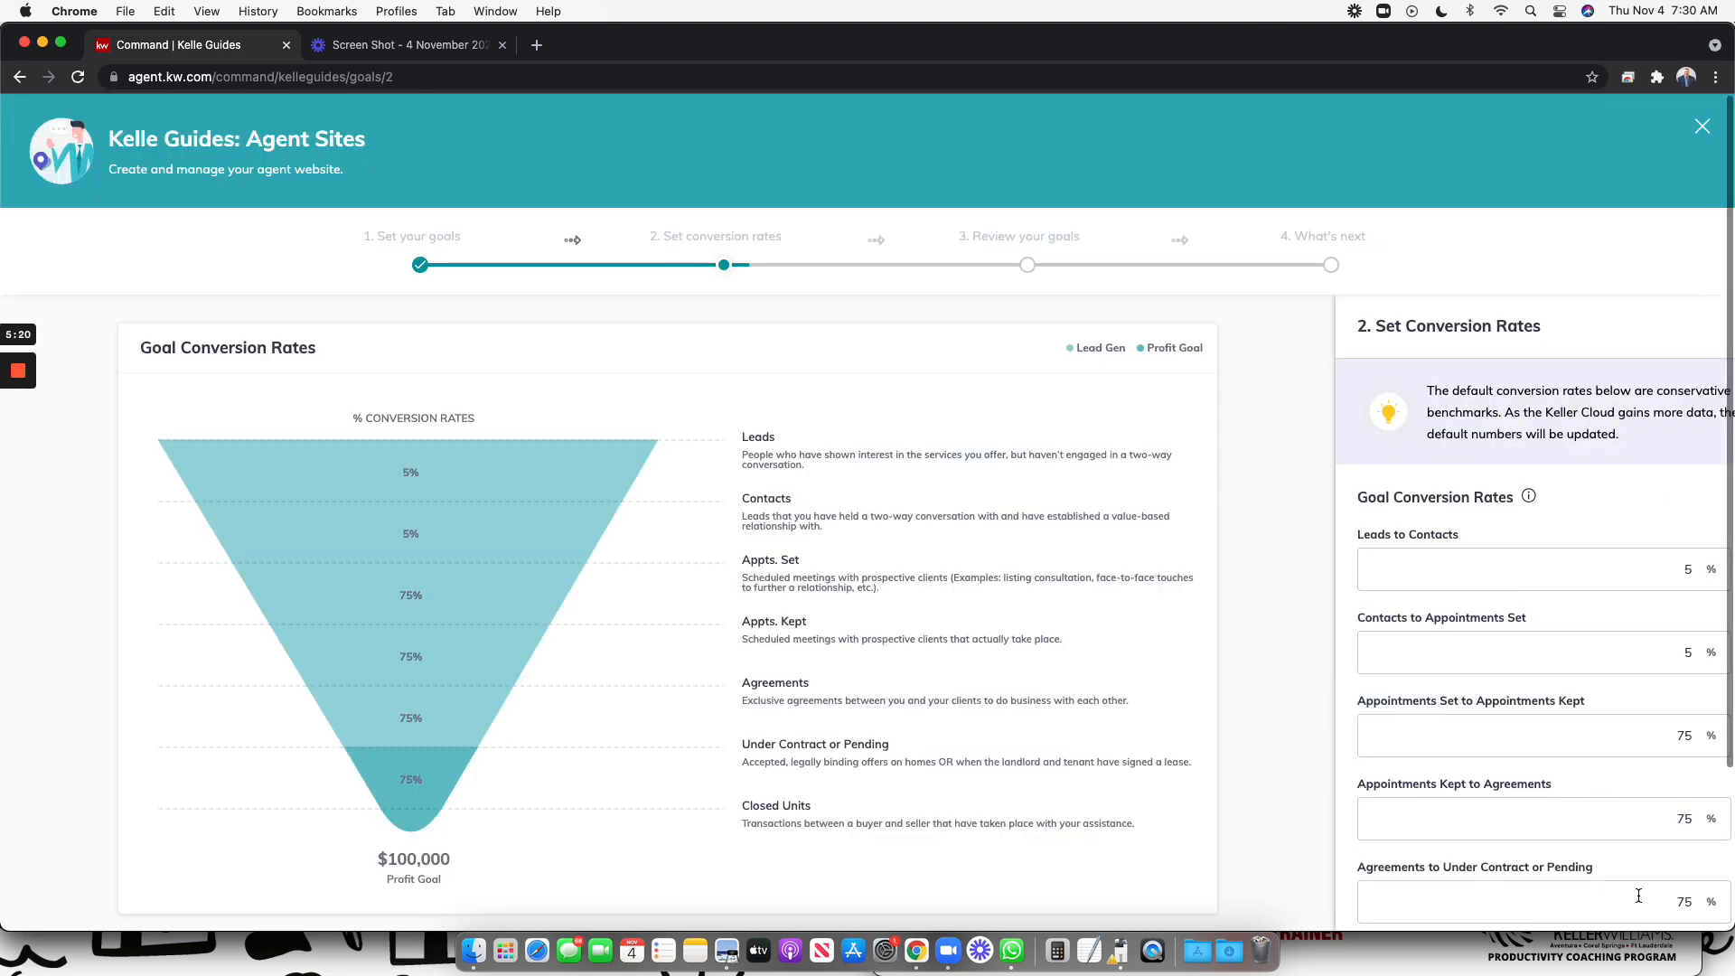
pyautogui.scroll(-3, 1594, 786)
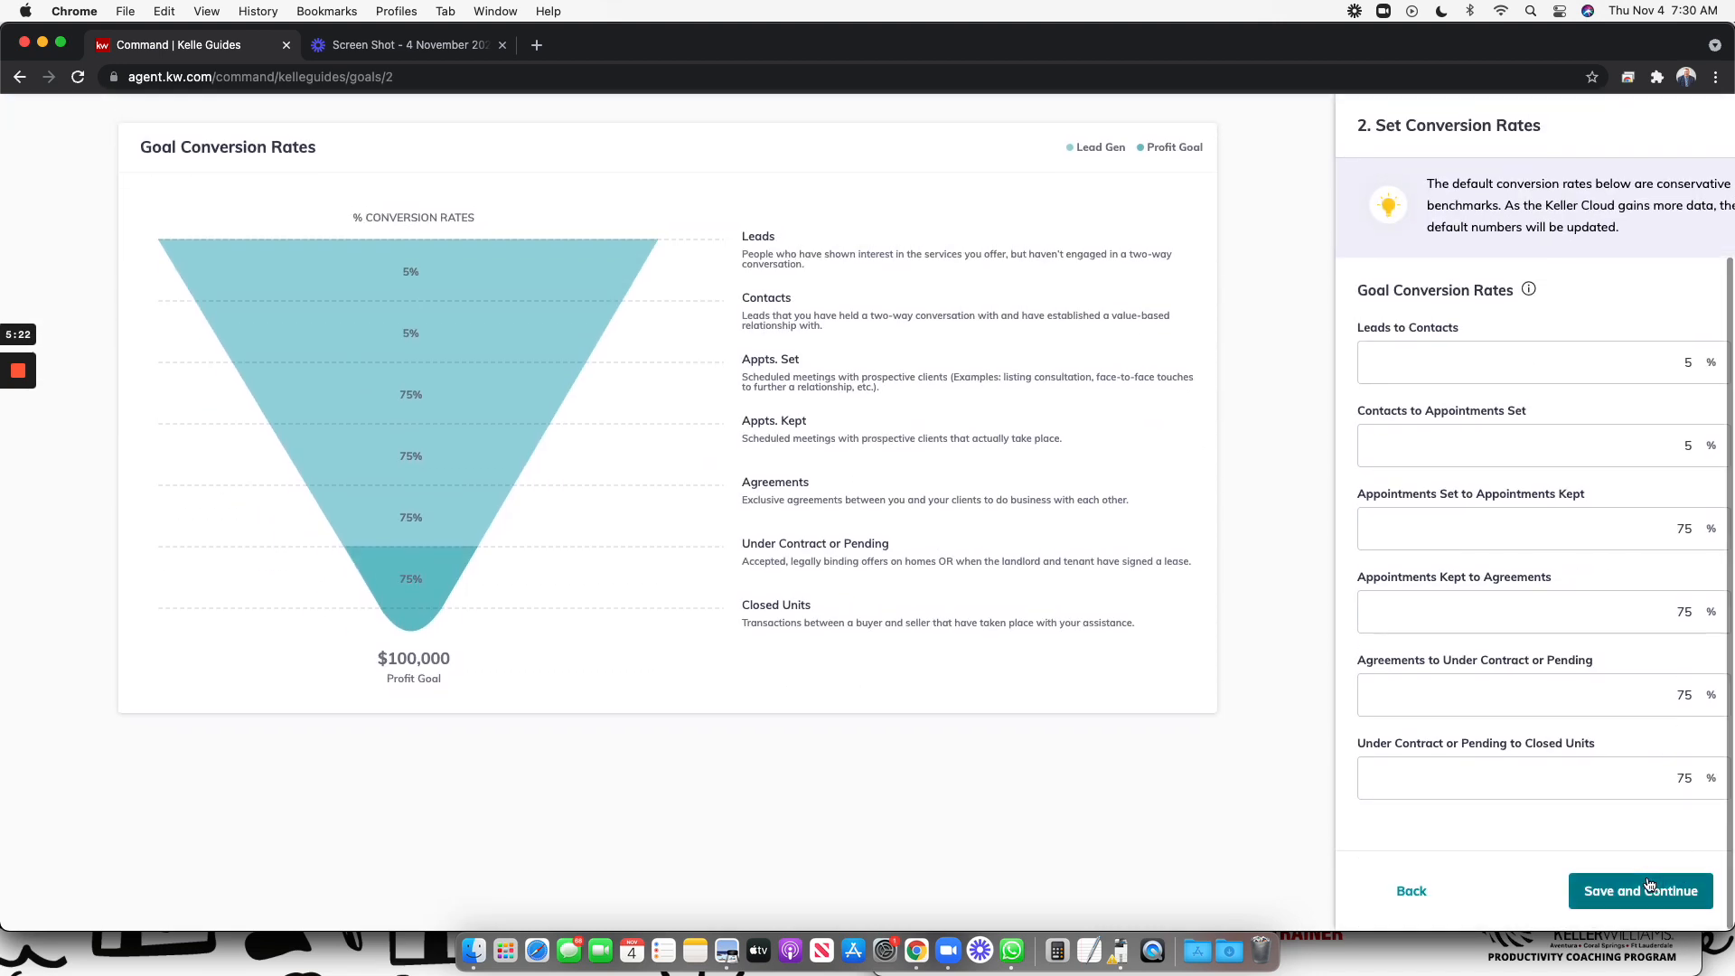
pyautogui.click(1637, 893)
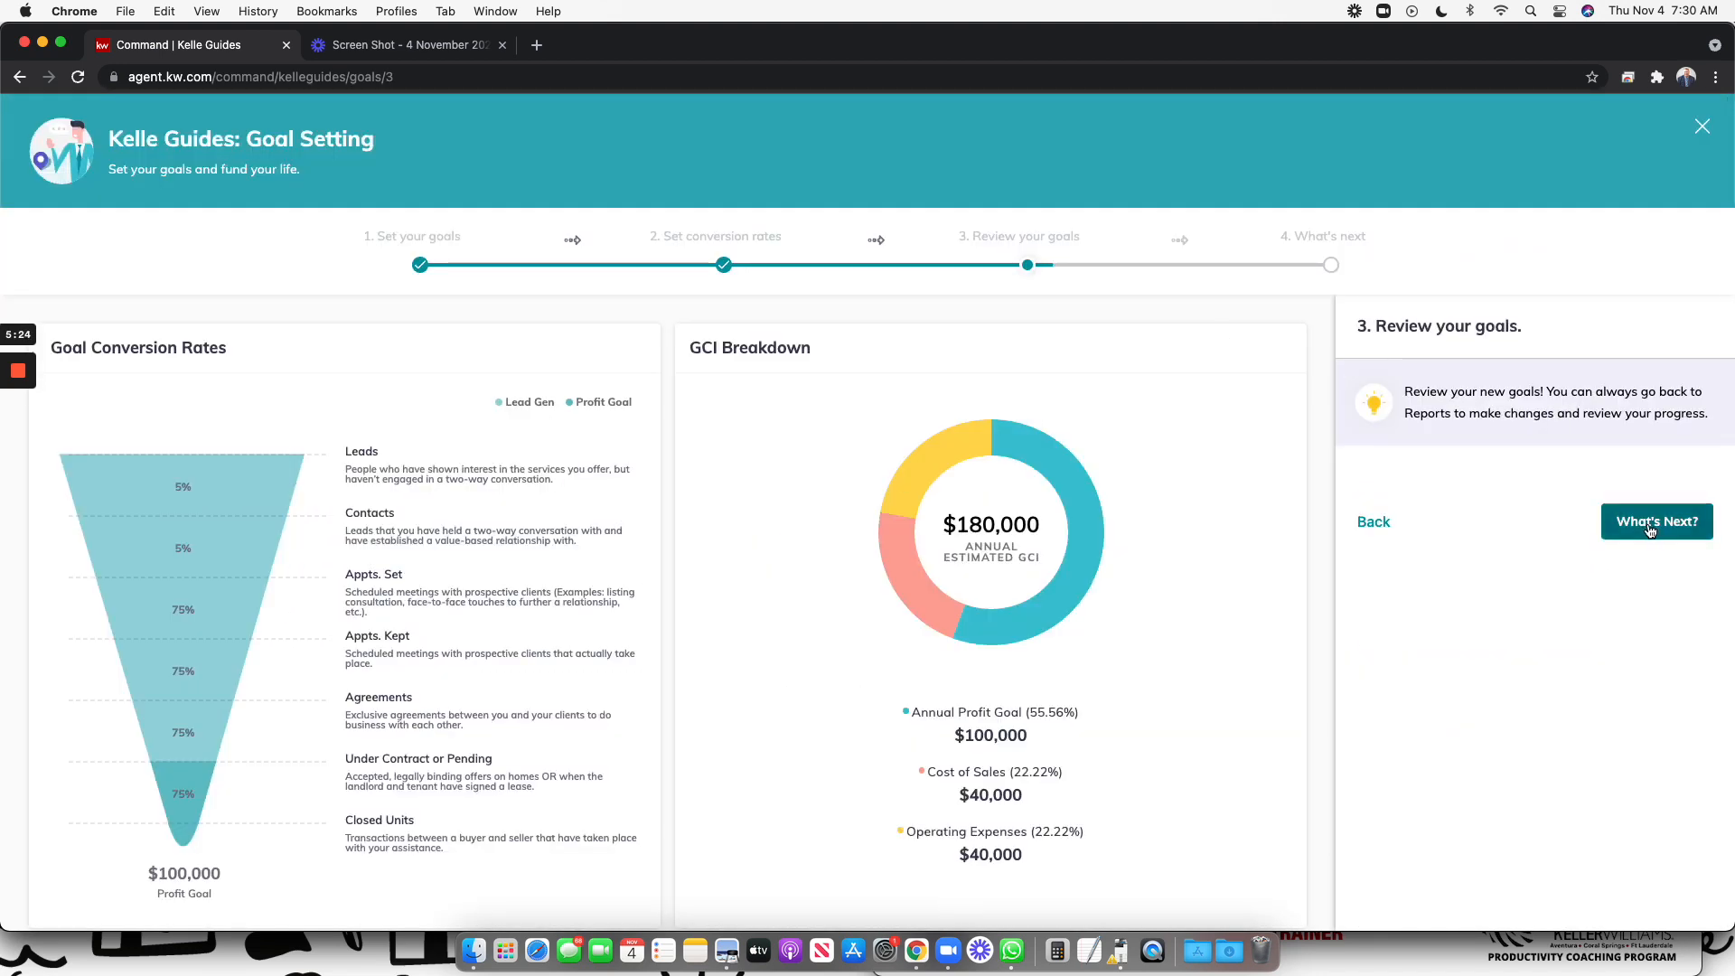
# Step: Finish the goal review, open the goals report and show the 2022 goals
pyautogui.click(1660, 524)
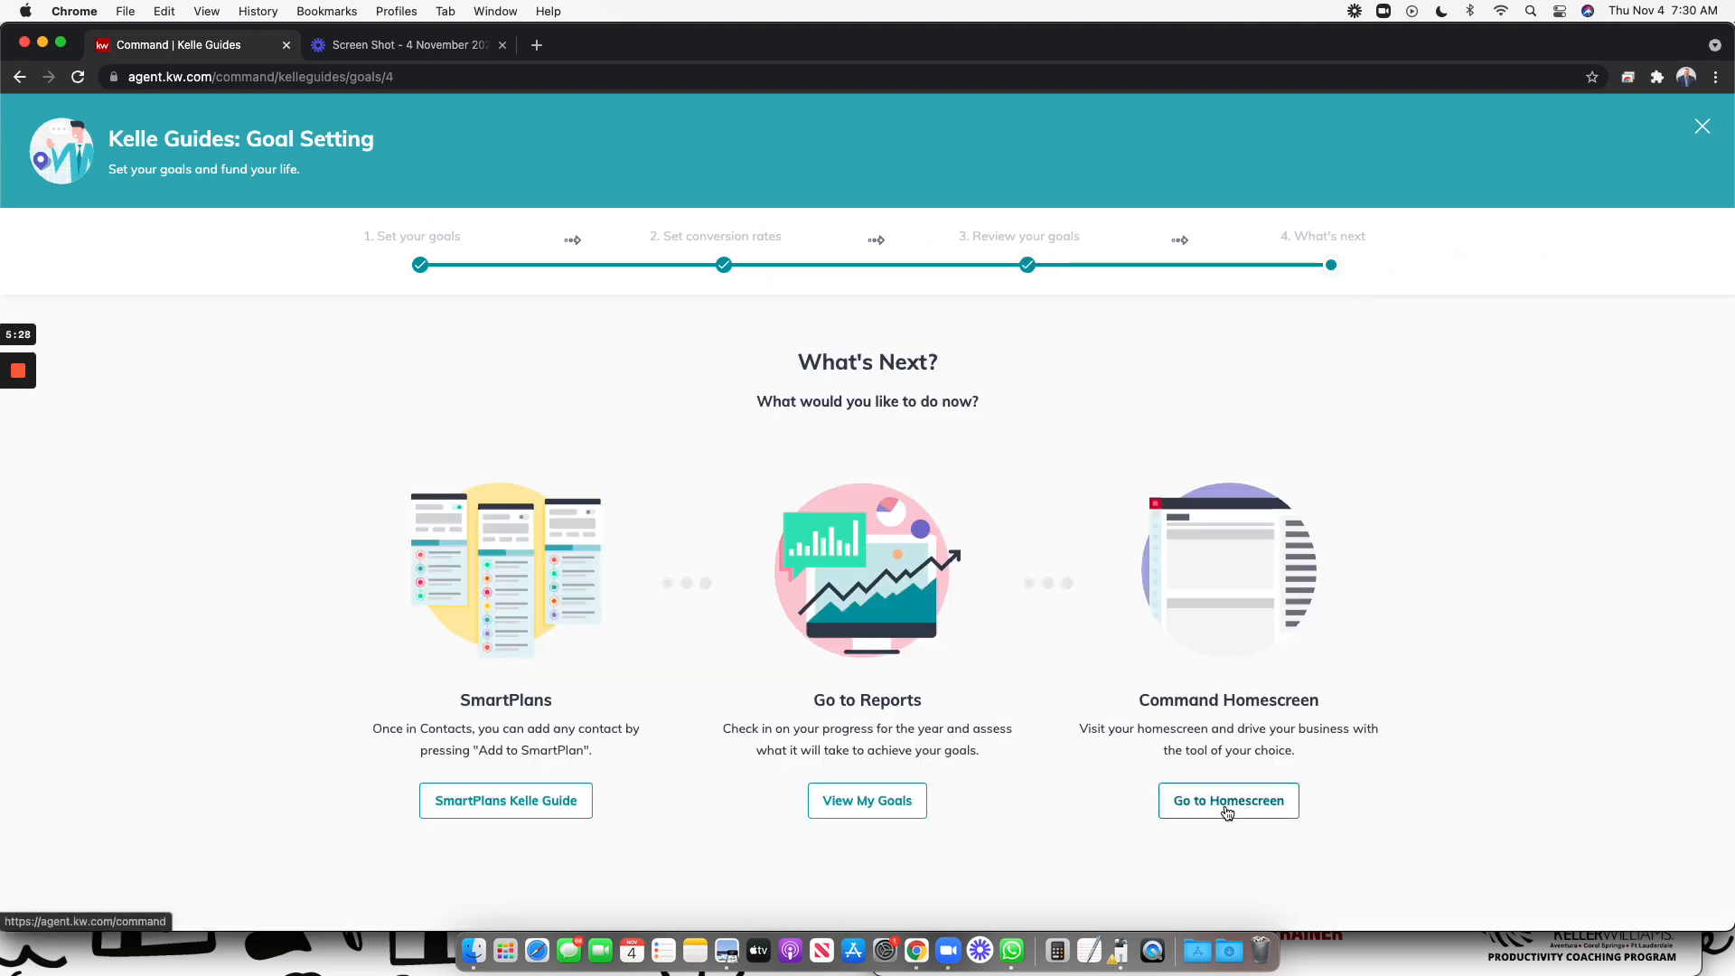
pyautogui.click(881, 809)
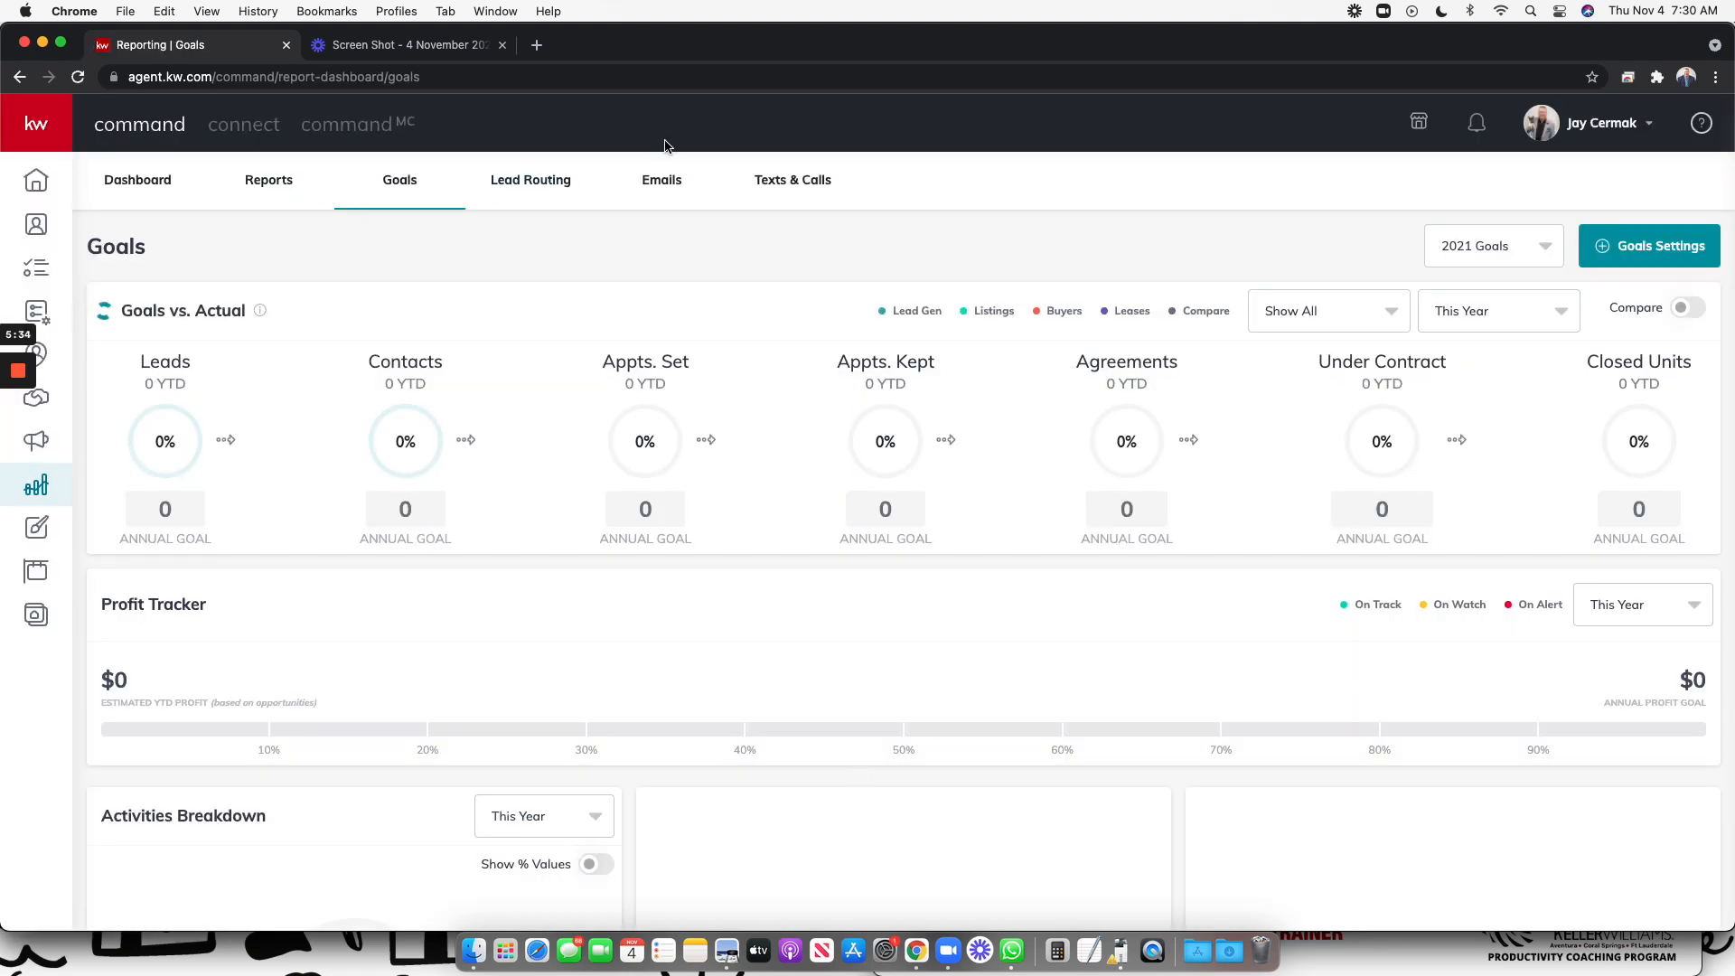
pyautogui.click(1536, 245)
pyautogui.click(1473, 332)
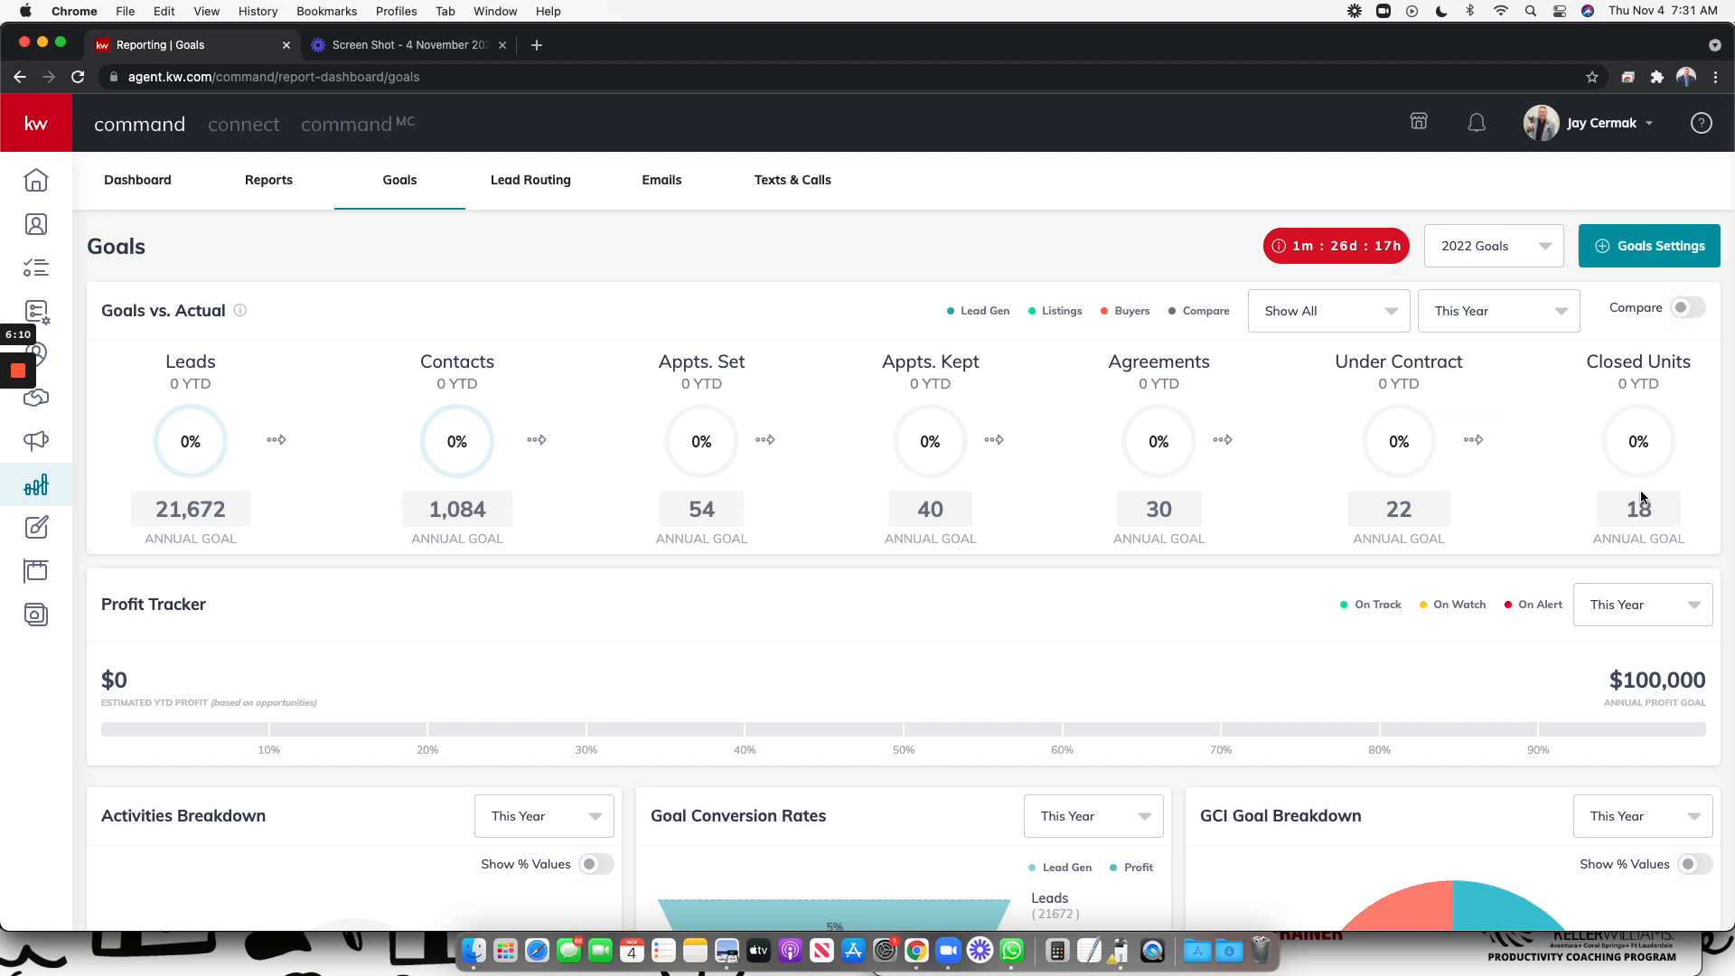
# Step: Examine the 2022 goals report: profit tracker, activities breakdown, conversion rates, GCI goal breakdown and goals versus actual
pyautogui.scroll(-4, 1640, 497)
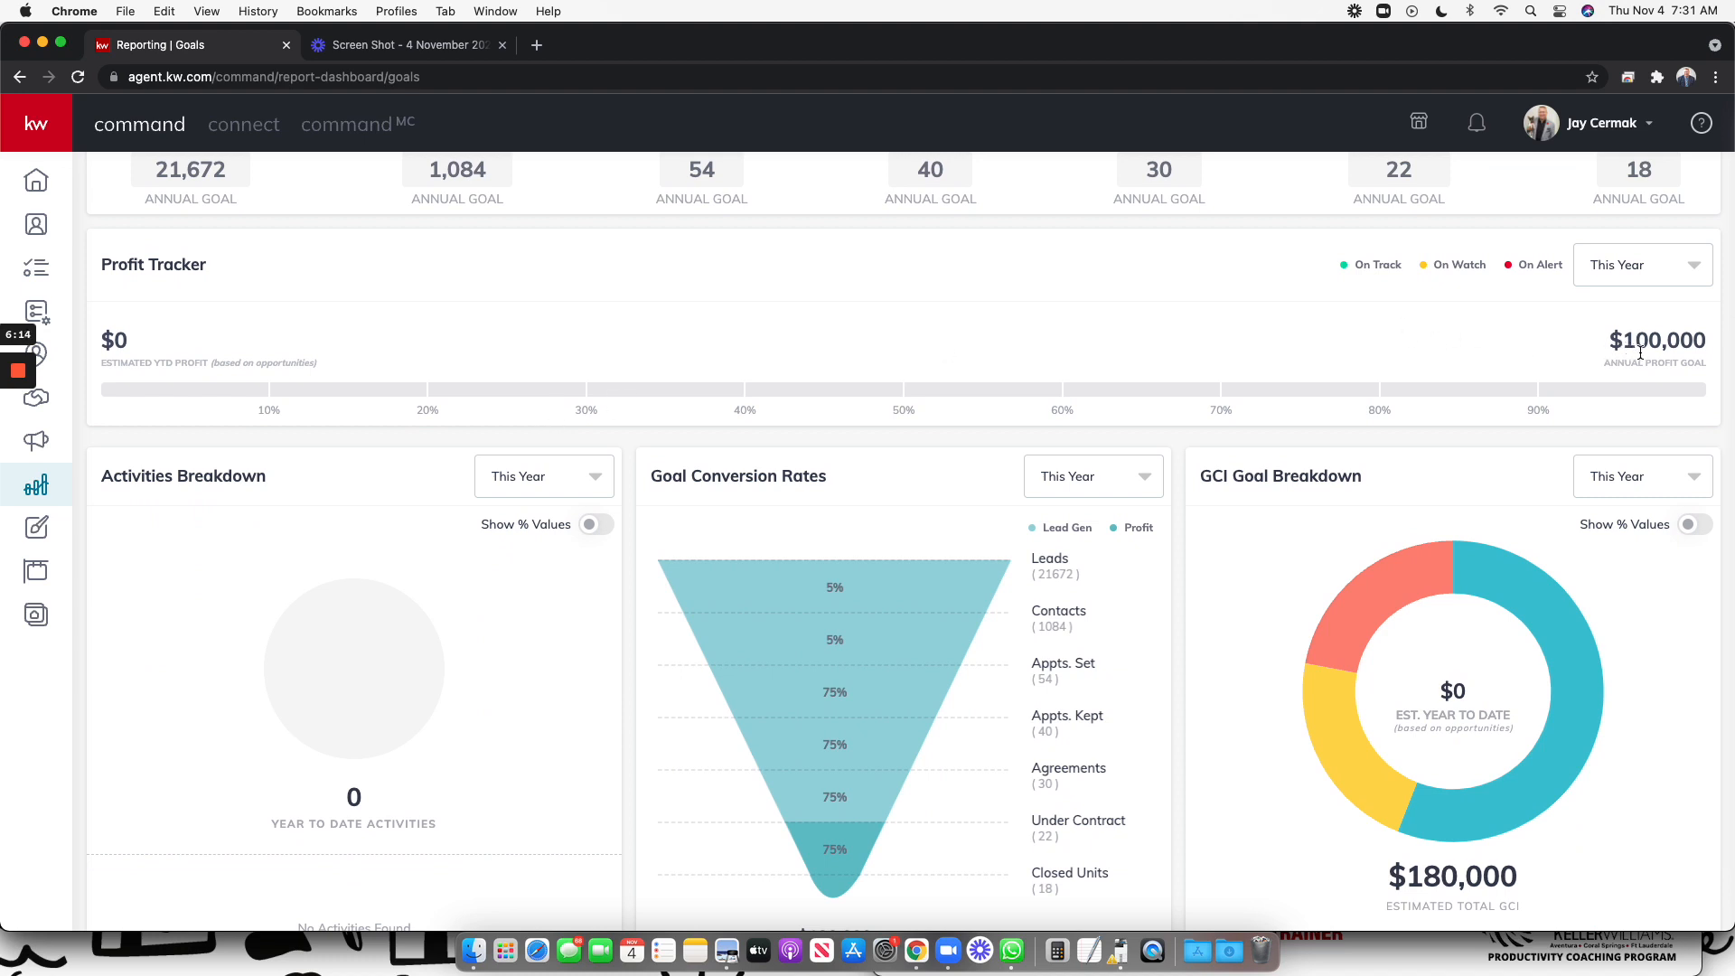
pyautogui.scroll(-1, 1640, 352)
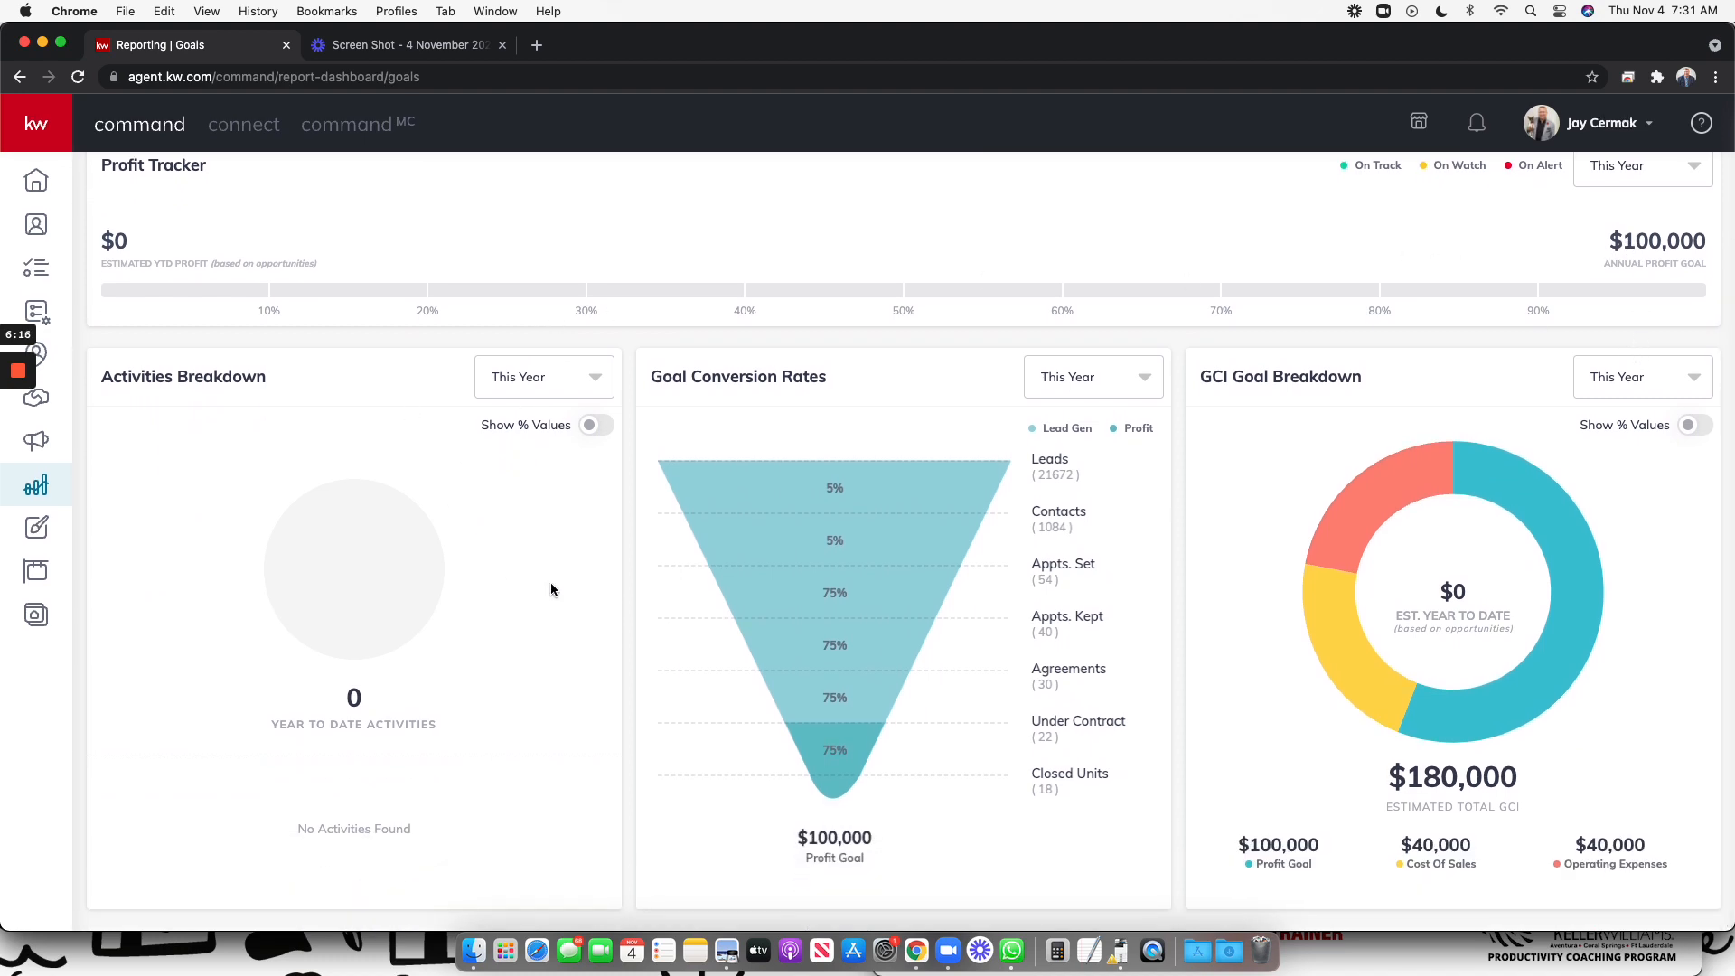
pyautogui.moveTo(432, 571)
pyautogui.moveTo(1364, 771); pyautogui.dragTo(1535, 791)
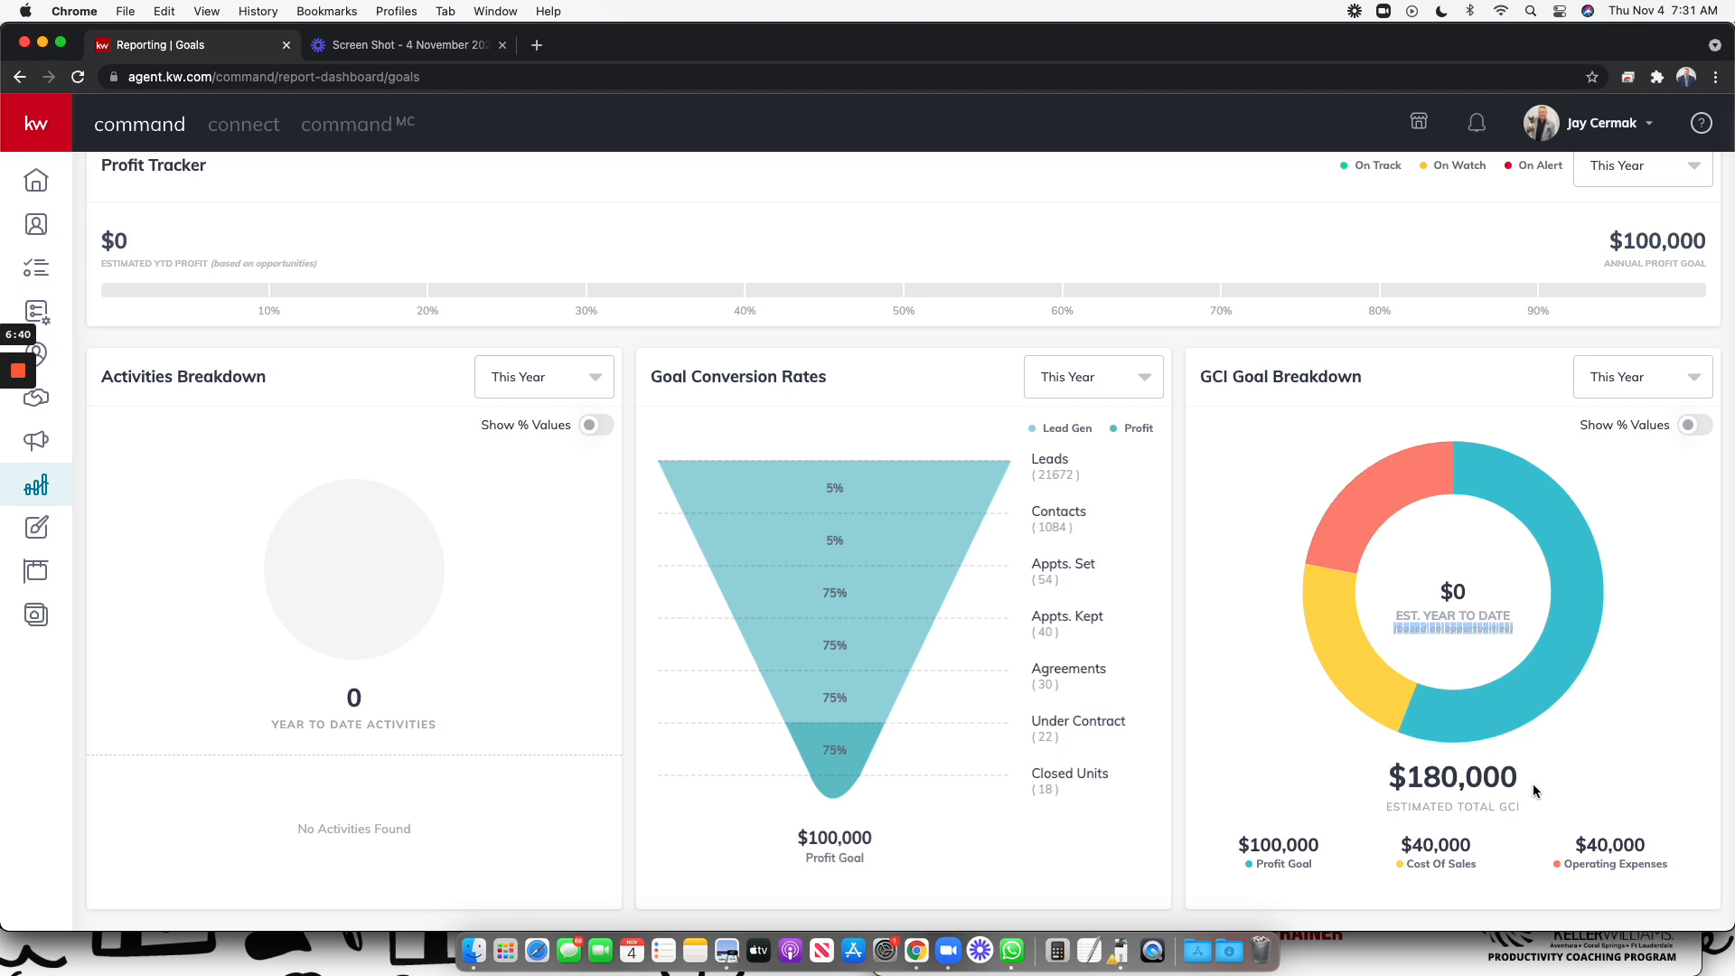
pyautogui.click(1319, 785)
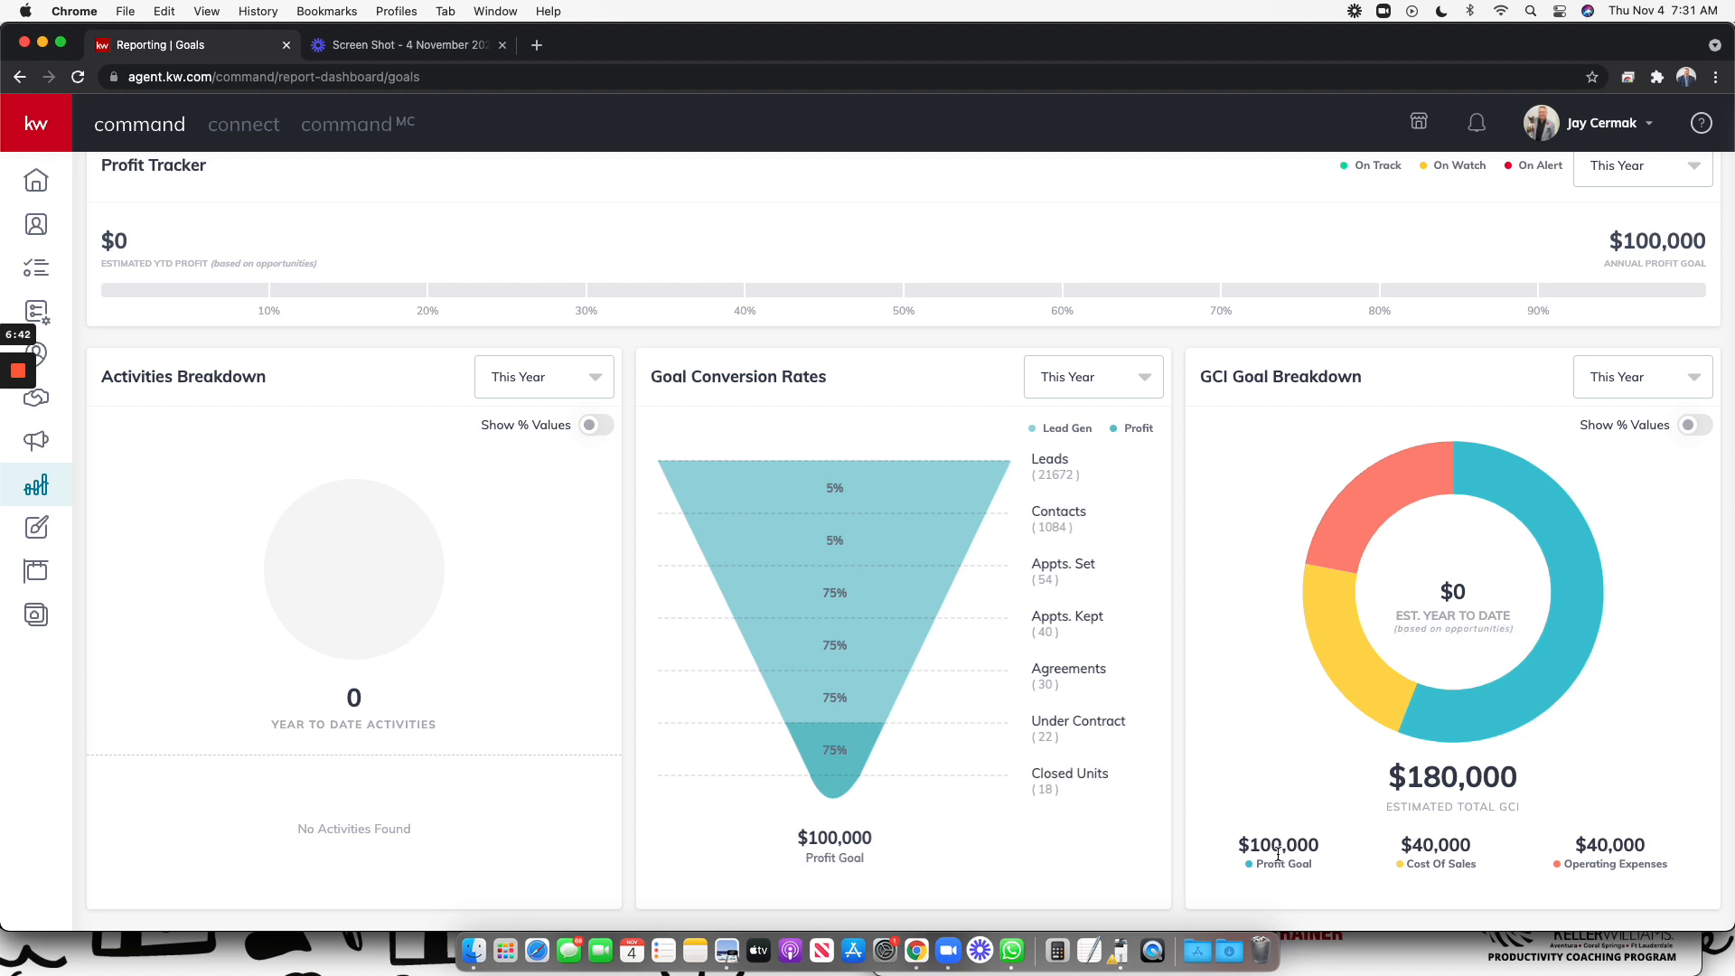
pyautogui.scroll(5, 1268, 591)
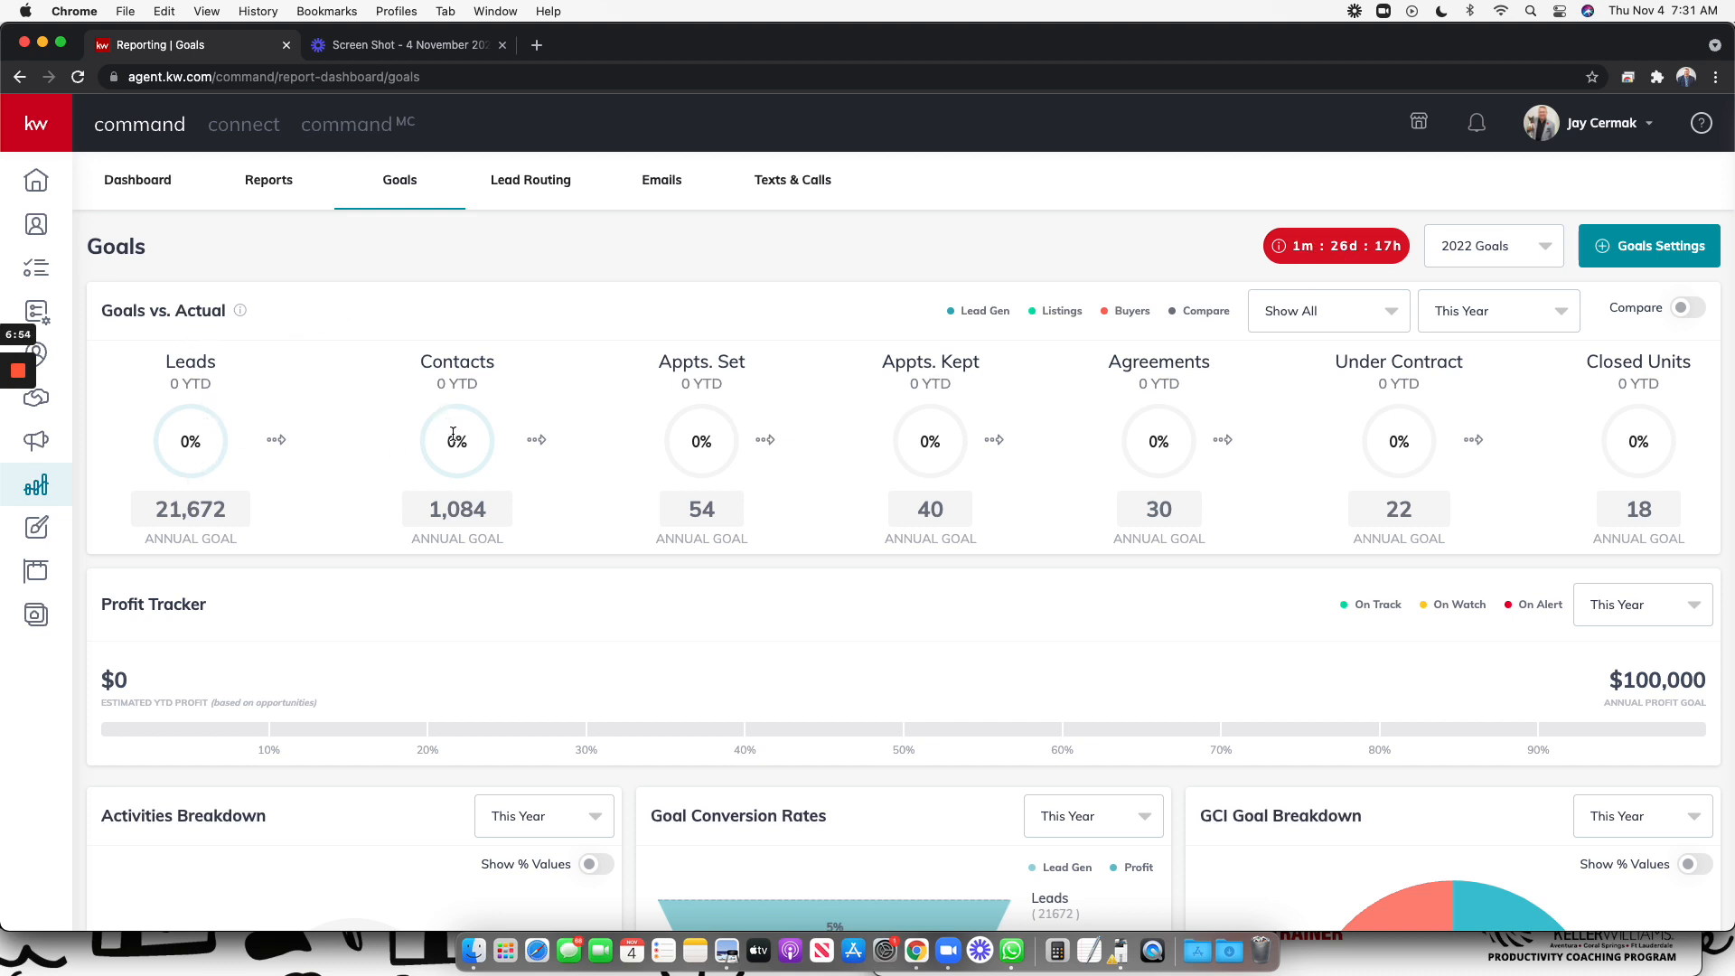
pyautogui.moveTo(722, 465)
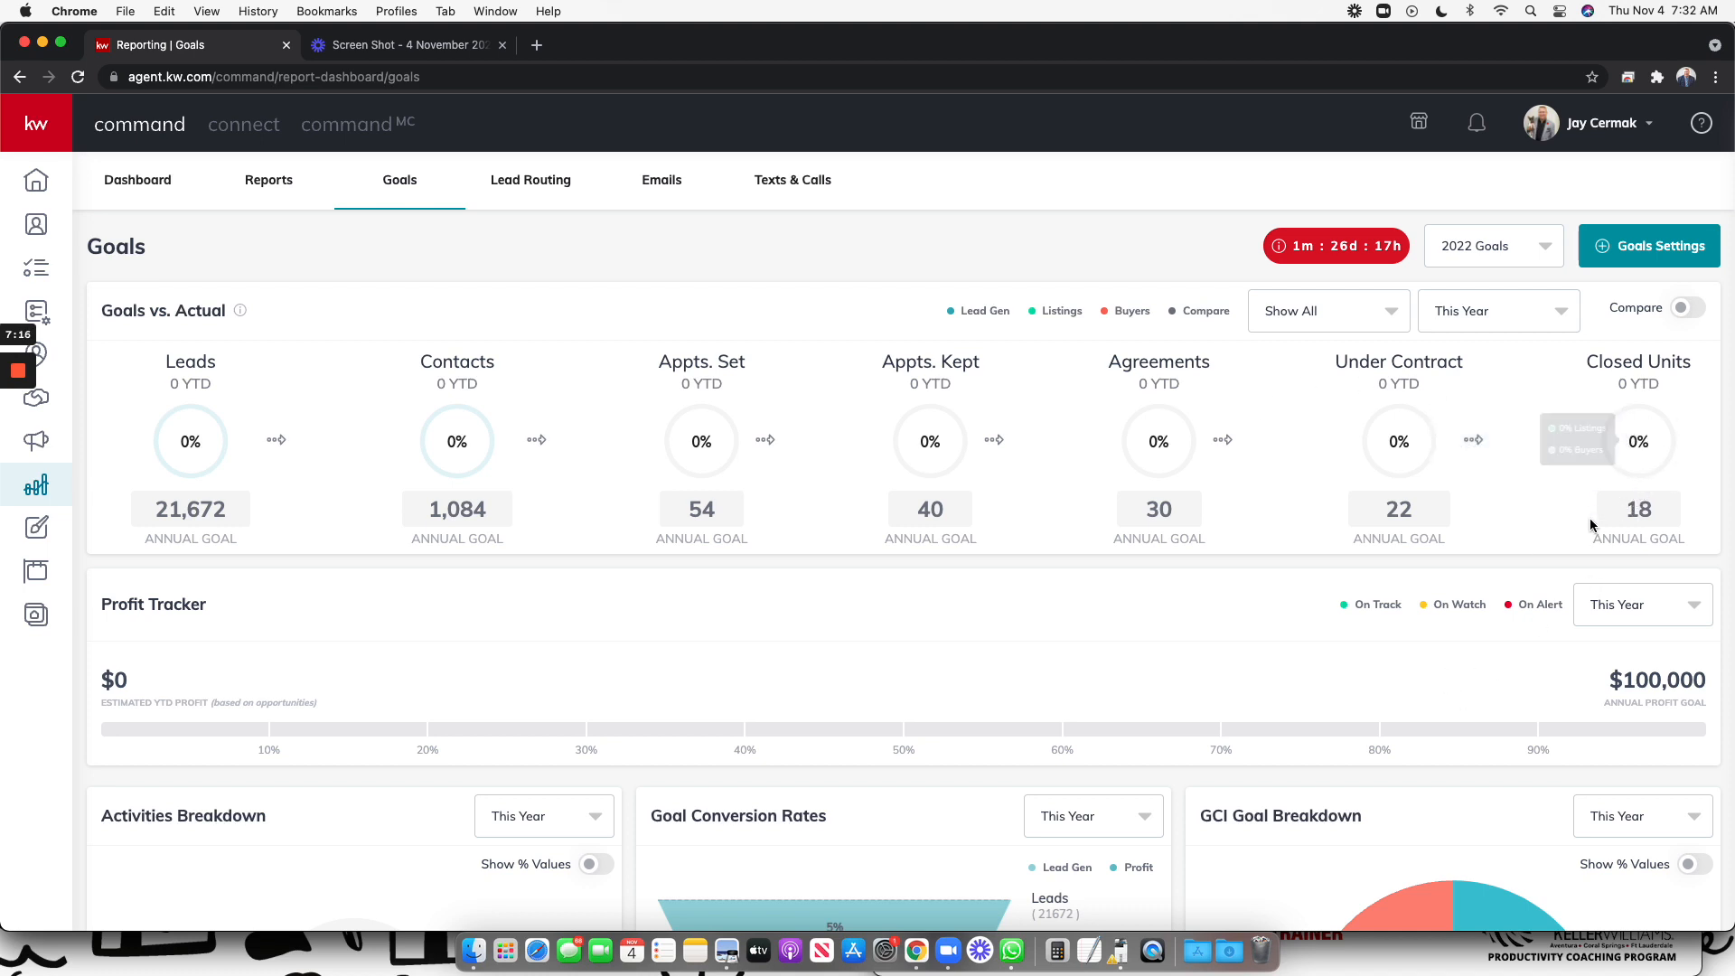
pyautogui.scroll(-1, 1388, 698)
pyautogui.scroll(1, 1389, 699)
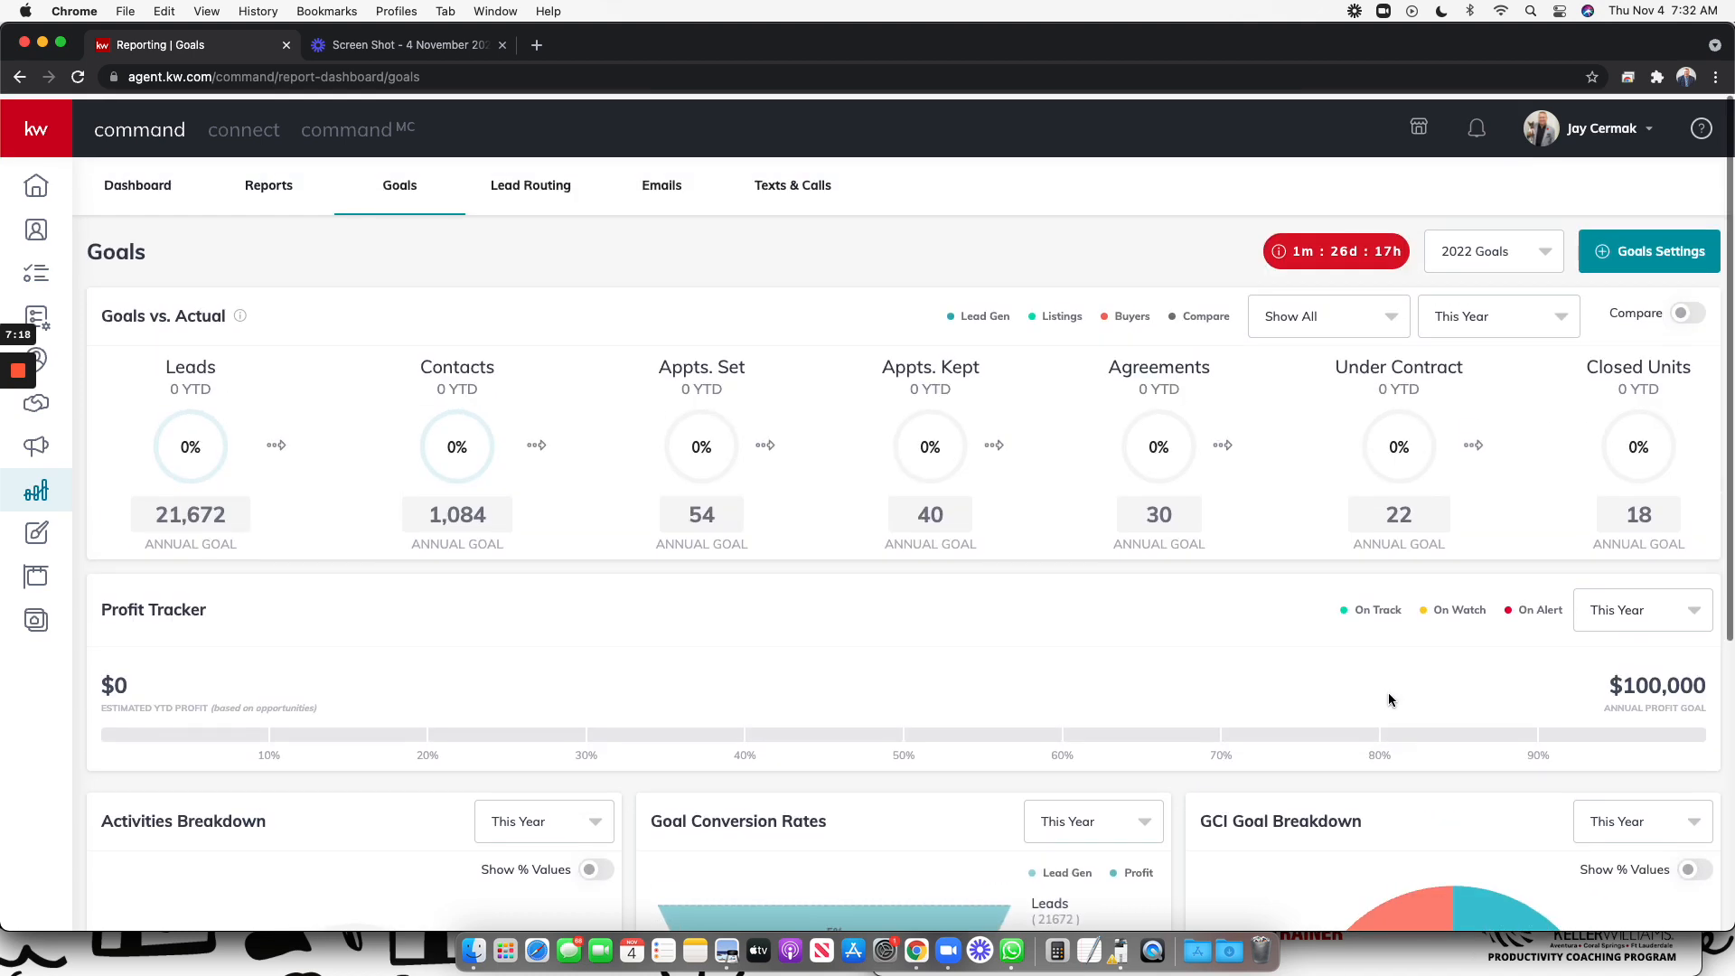